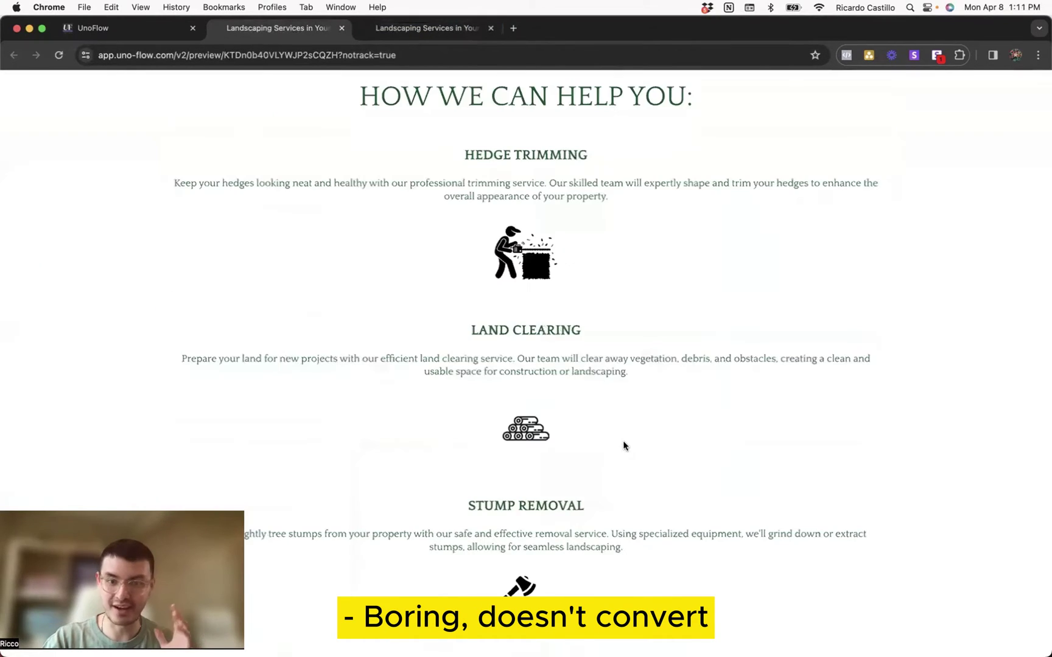
# Step: Compare the services listing on the plain landscaping page with the layout of the redesigned services page
pyautogui.scroll(-10, 624, 445)
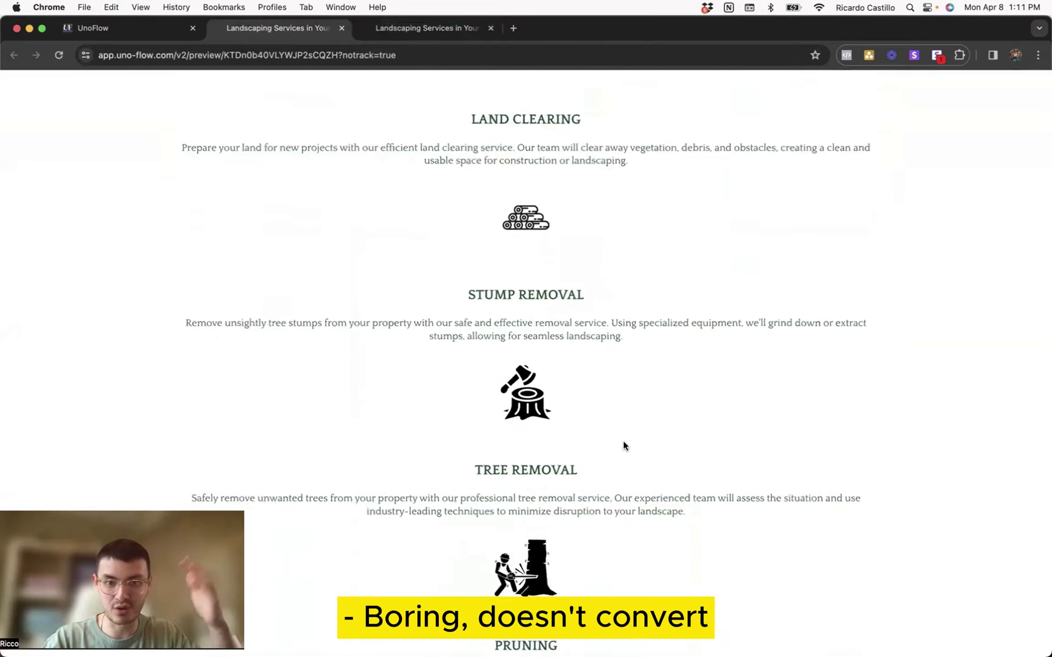
pyautogui.scroll(3, 623, 446)
pyautogui.scroll(-1, 623, 445)
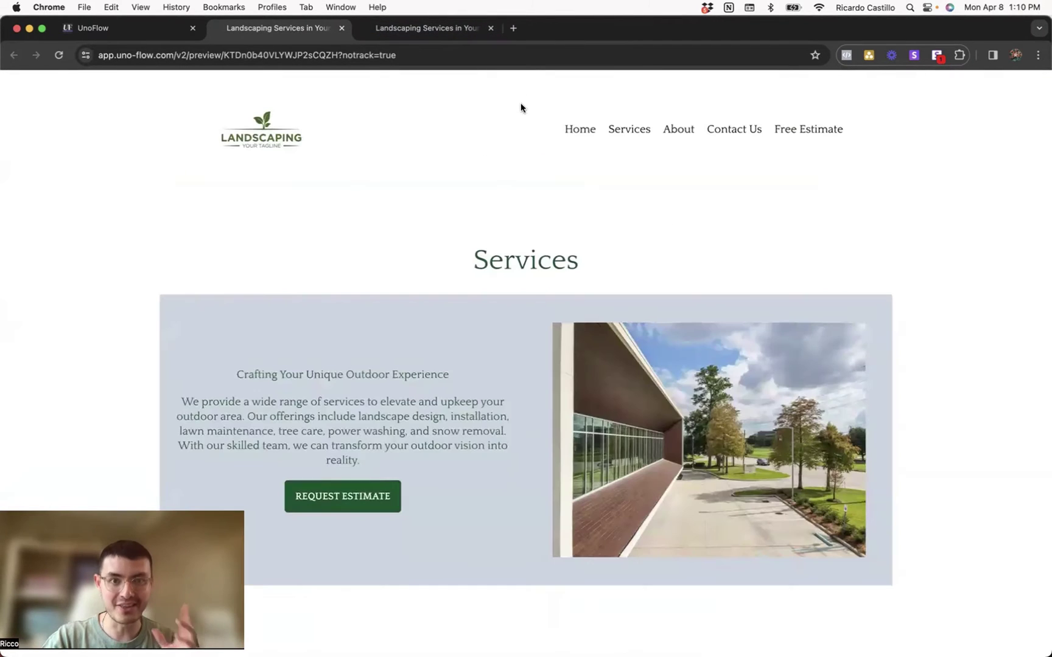
pyautogui.click(444, 31)
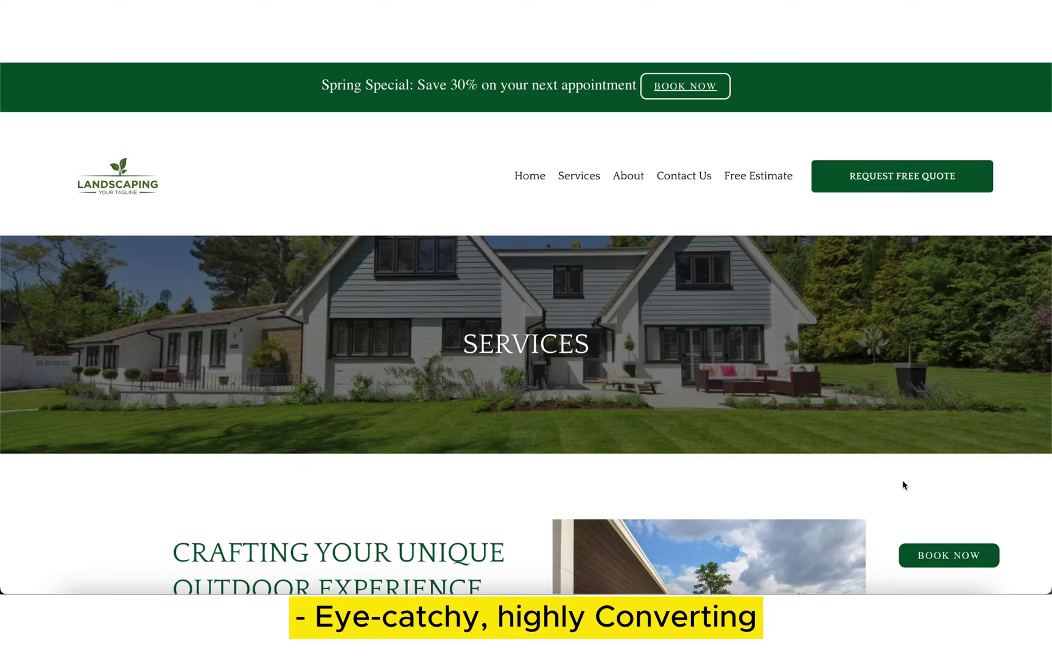
pyautogui.scroll(-15, 903, 485)
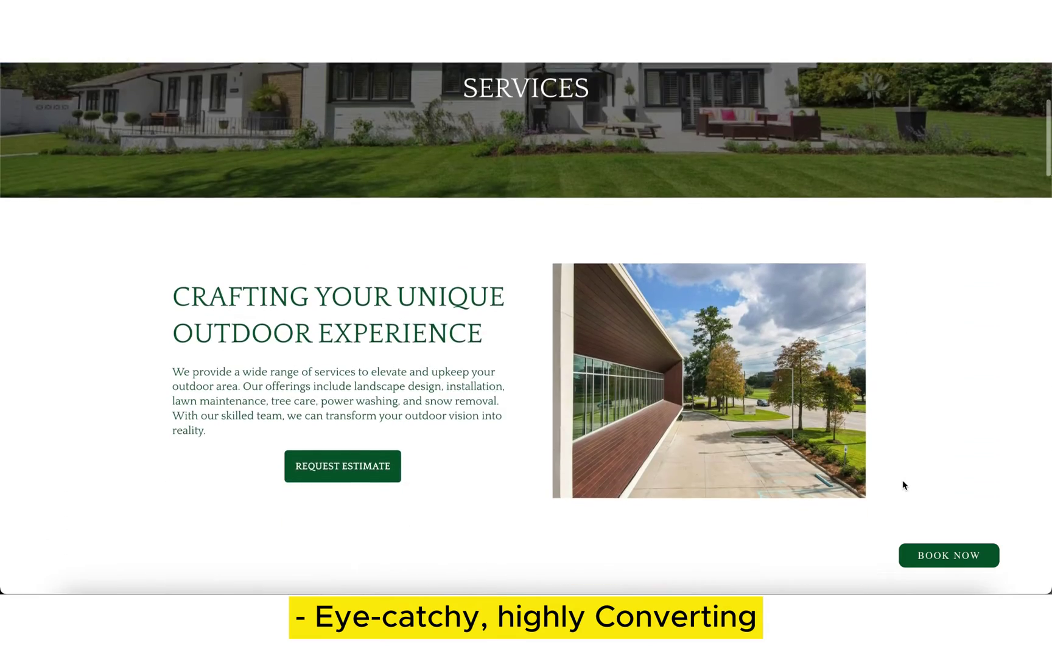
pyautogui.scroll(4, 760, 261)
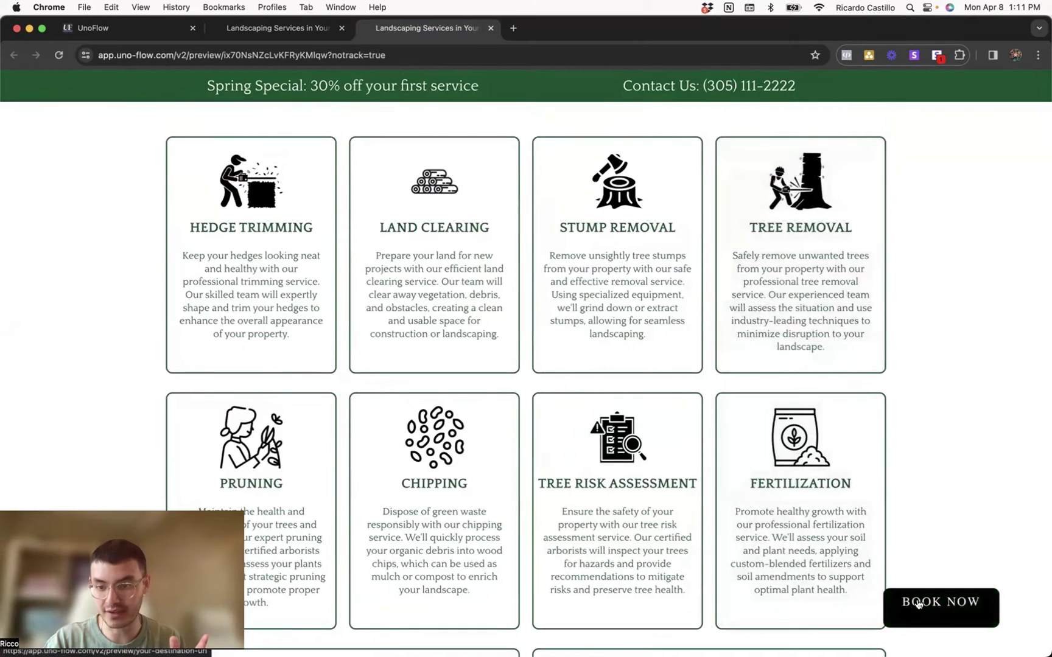
# Step: Examine the redesigned page's service cards, the offer and contact text in its green bar, and compare its header with the plain page
pyautogui.scroll(-1, 894, 402)
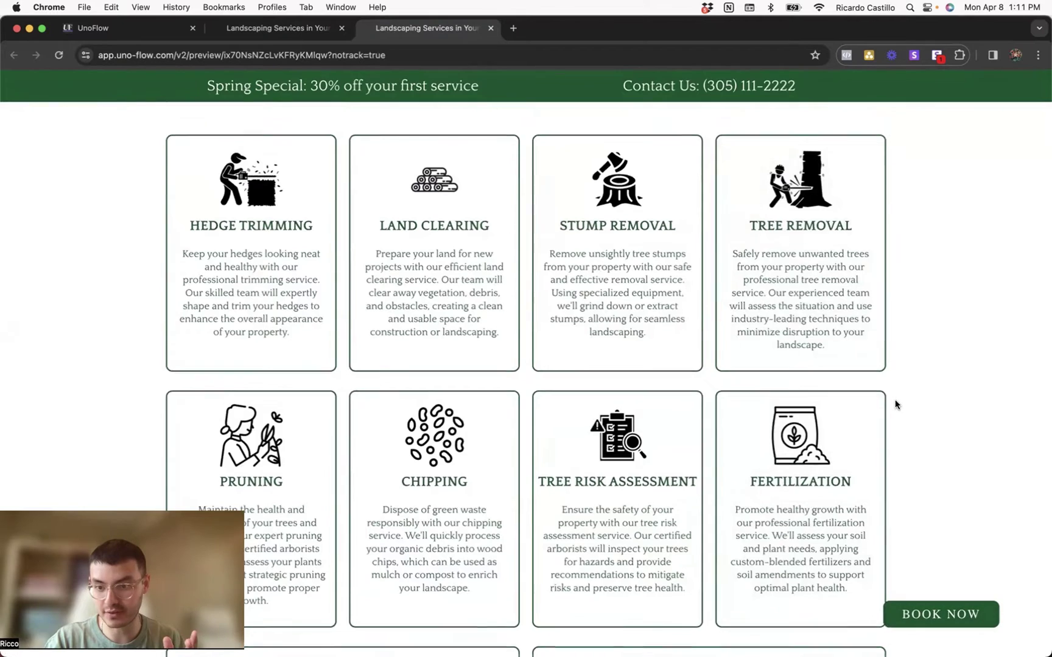
pyautogui.scroll(2, 895, 399)
pyautogui.moveTo(622, 86); pyautogui.dragTo(797, 86)
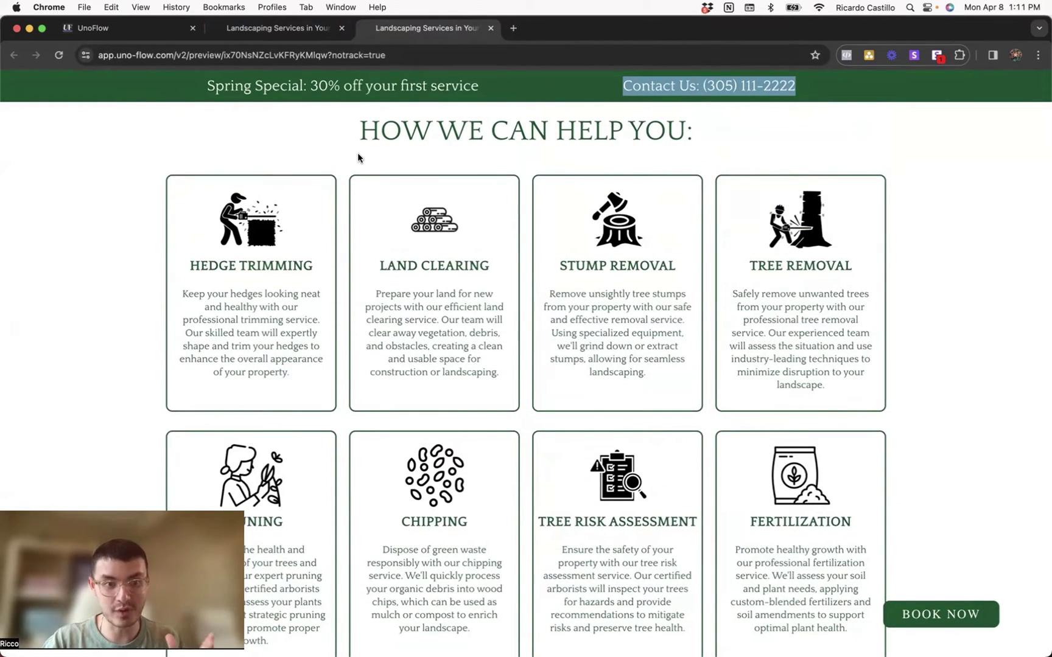
pyautogui.moveTo(216, 86); pyautogui.dragTo(464, 91)
pyautogui.click(484, 93)
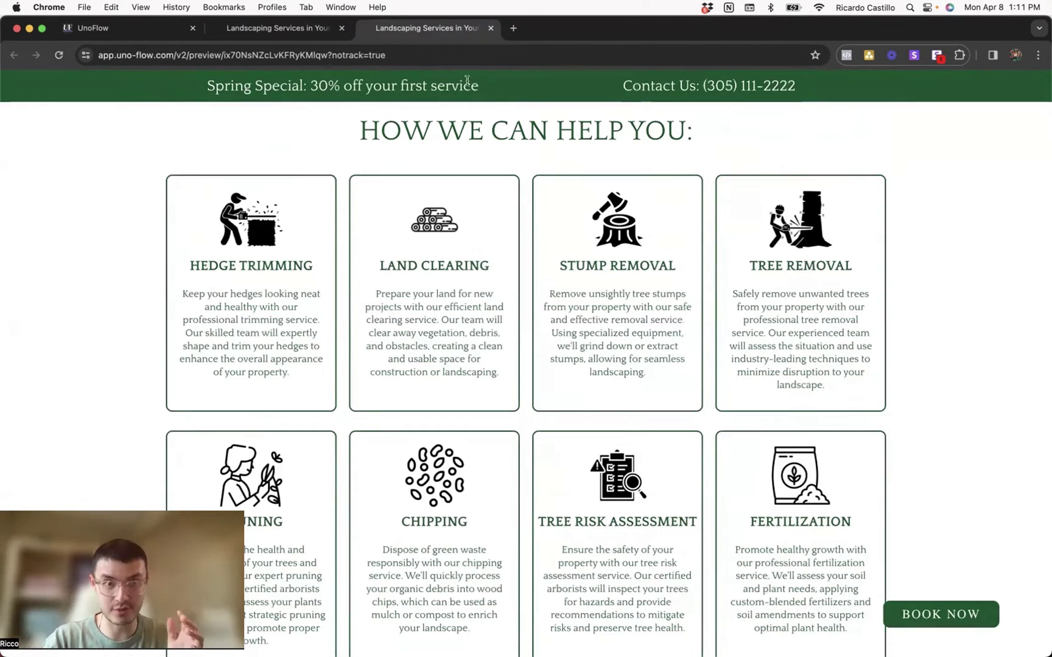
pyautogui.moveTo(310, 85); pyautogui.dragTo(480, 86)
pyautogui.moveTo(647, 85); pyautogui.dragTo(782, 85)
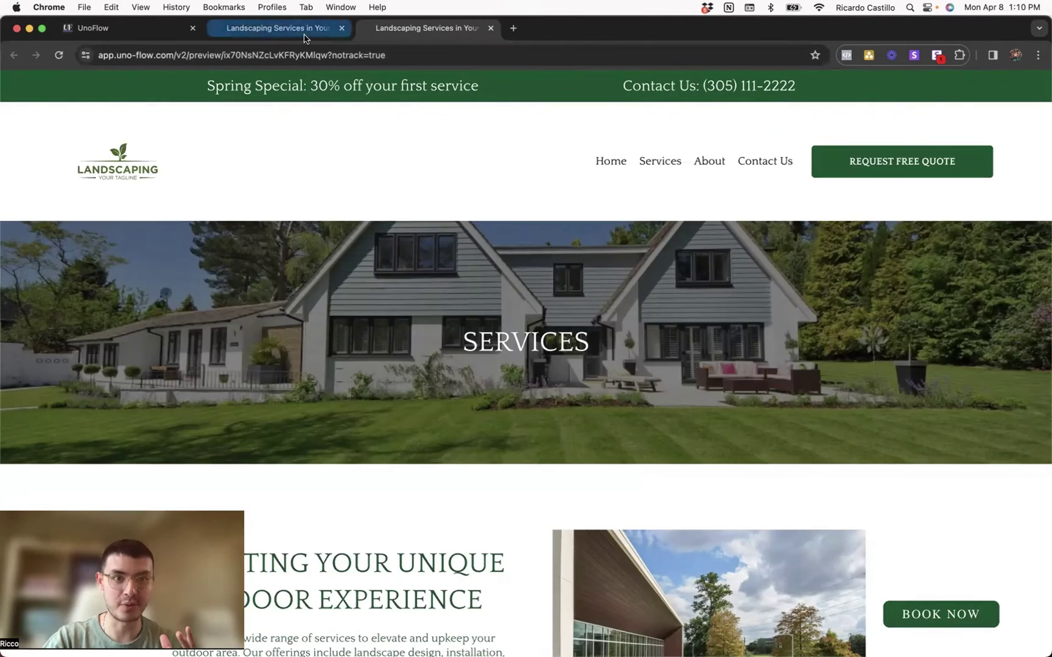
pyautogui.click(280, 28)
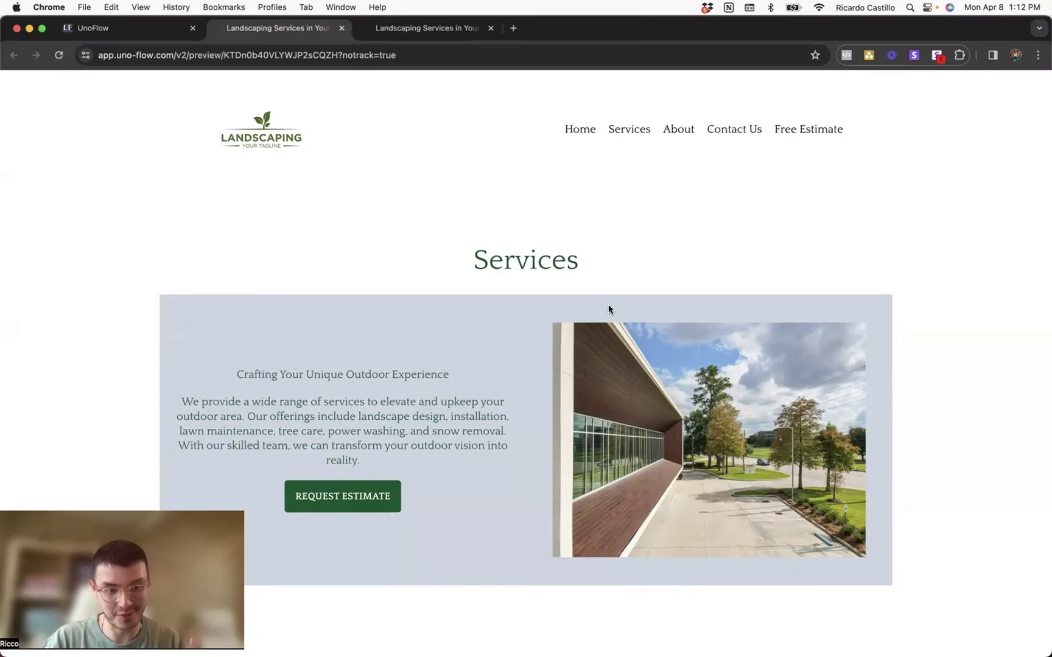
# Step: Switch to the page builder and set the header navigation menu's hover text color to dark green
pyautogui.hotkey('ctrl', 'Tab')
pyautogui.hotkey('ctrl', 'Tab')
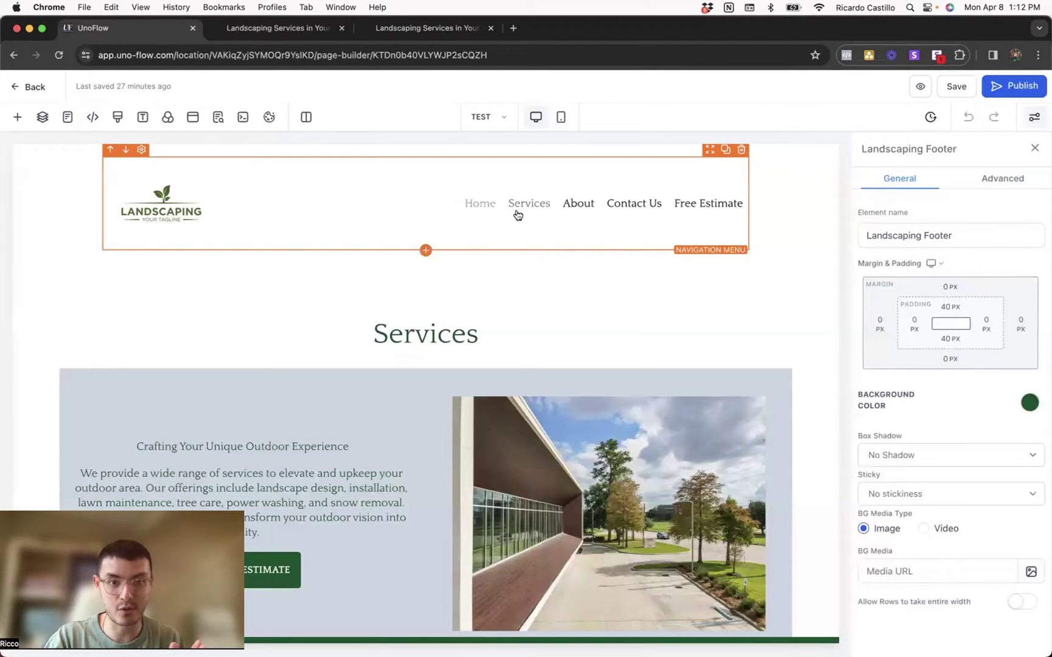
pyautogui.click(592, 207)
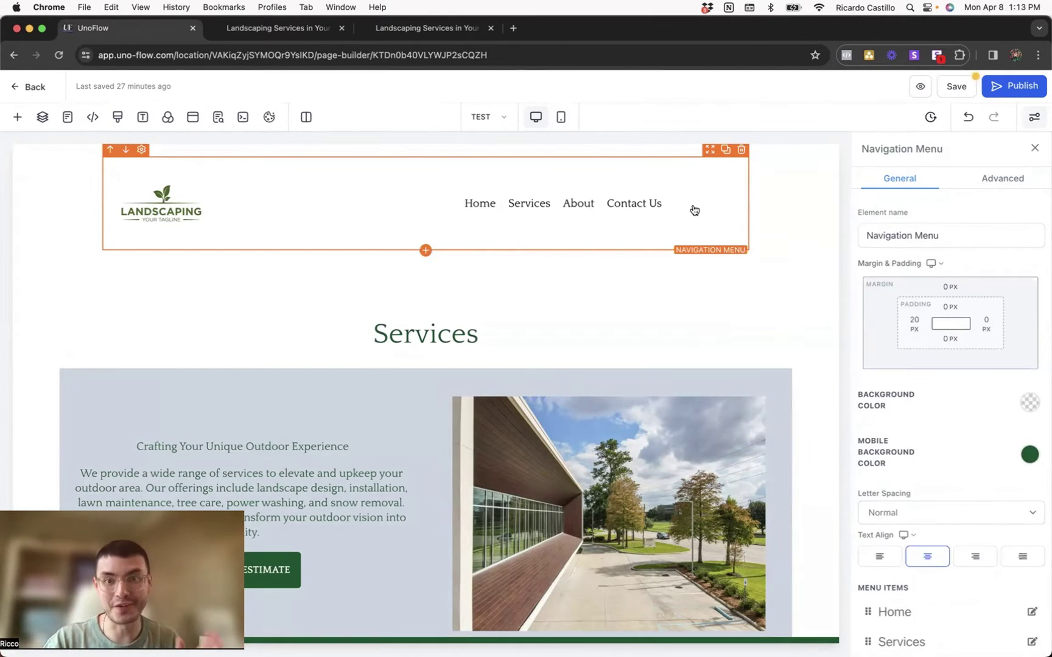
pyautogui.scroll(-10, 966, 412)
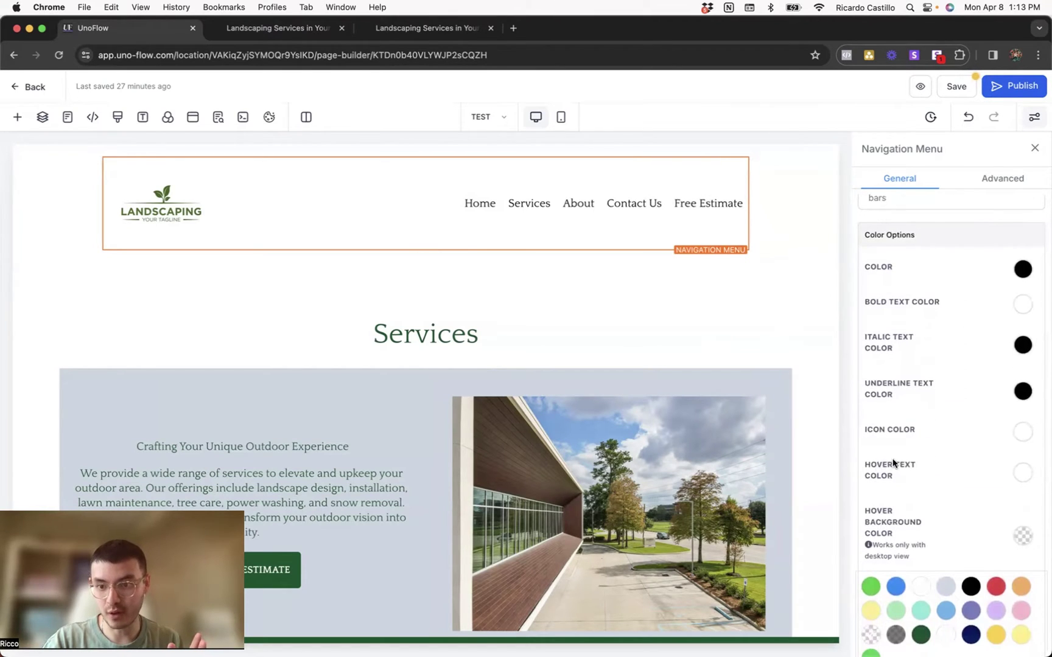
pyautogui.click(1021, 479)
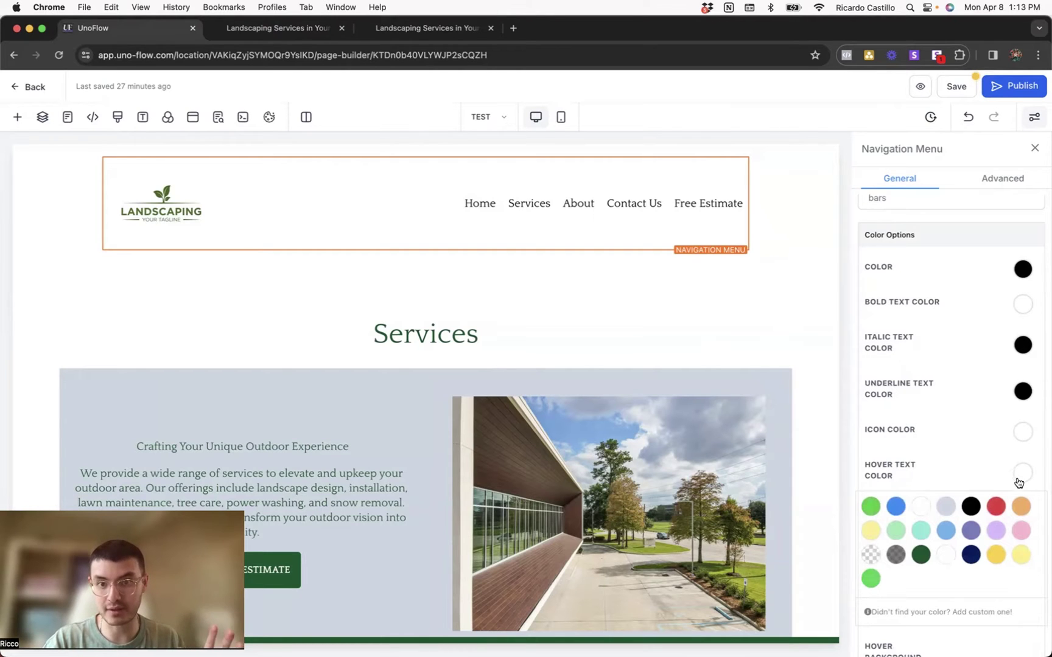
pyautogui.click(922, 554)
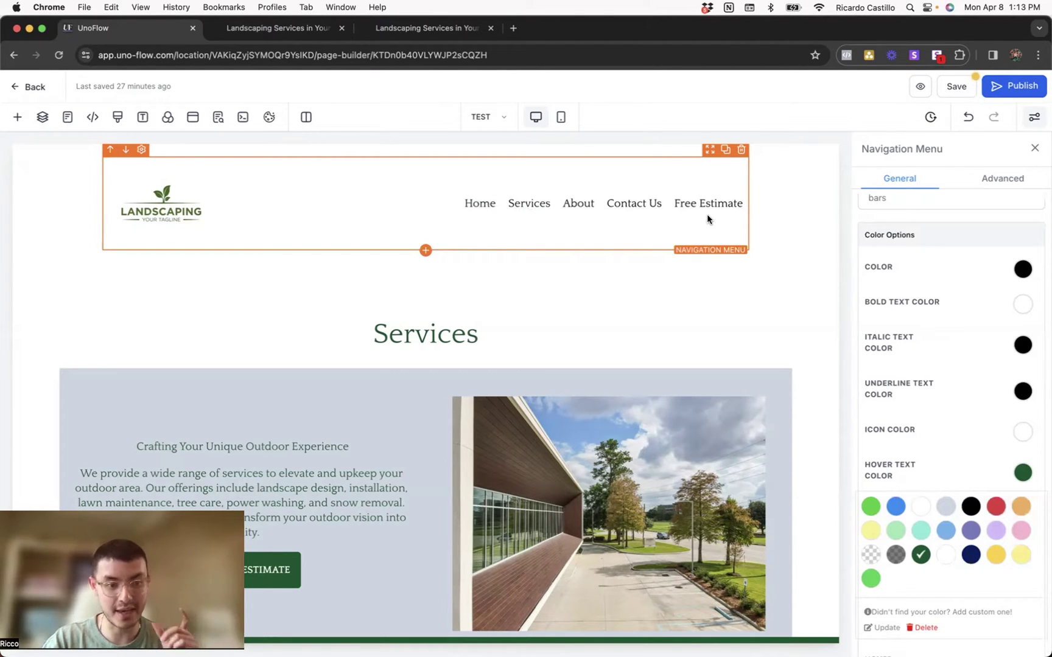
# Step: Check the redesigned page's header for reference and delete the Free Estimate item from the navigation menu in the page builder
pyautogui.click(467, 29)
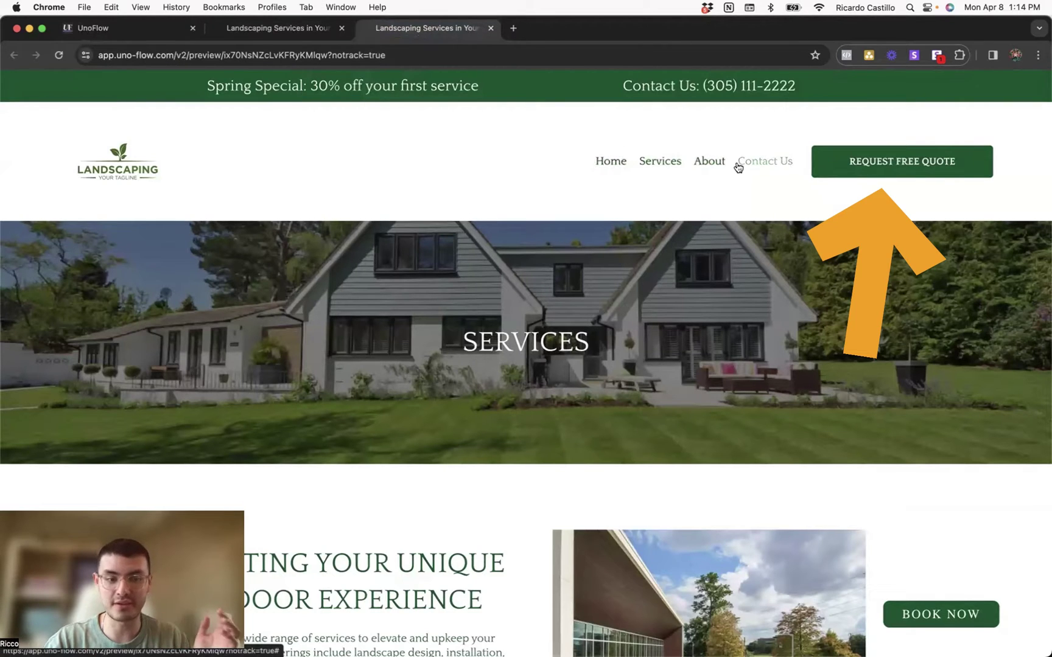
pyautogui.hotkey('ctrl', 'shift', 'Tab')
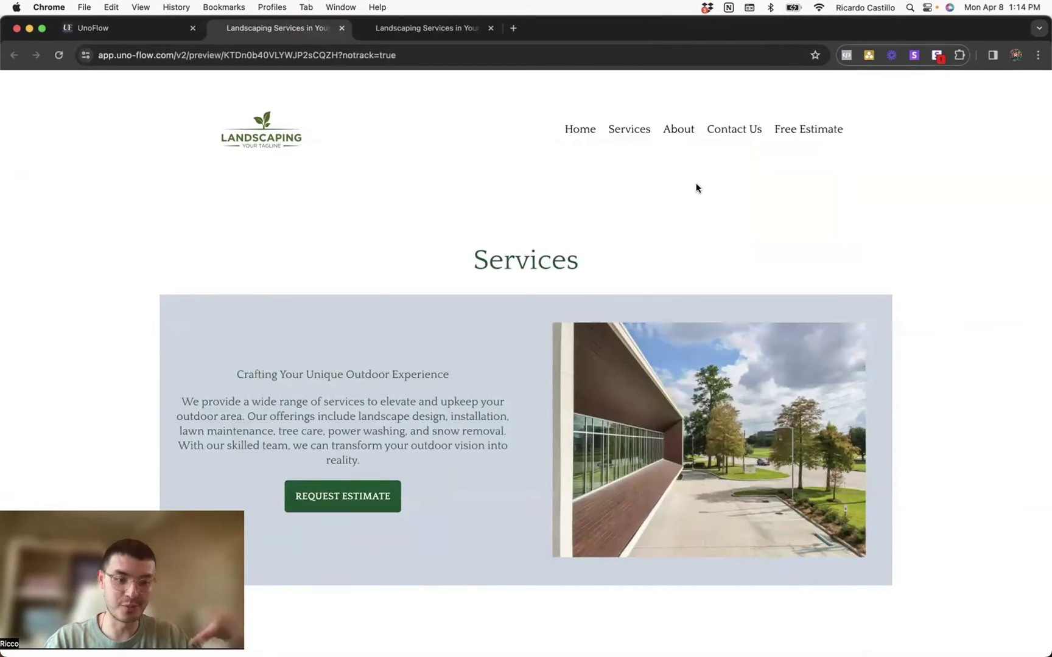
pyautogui.click(169, 30)
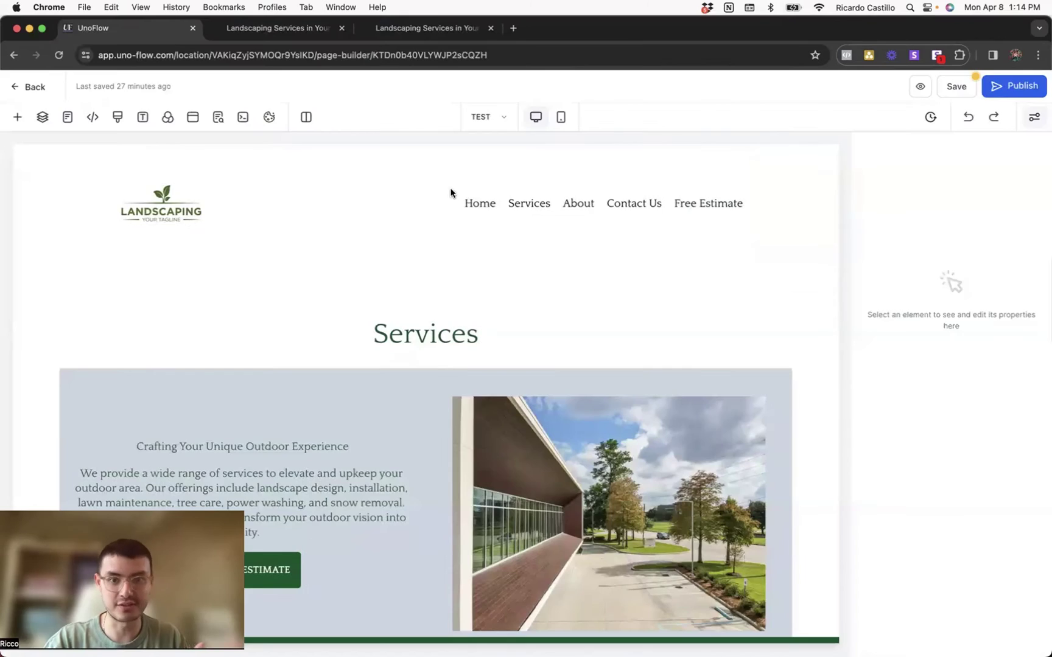
pyautogui.click(500, 210)
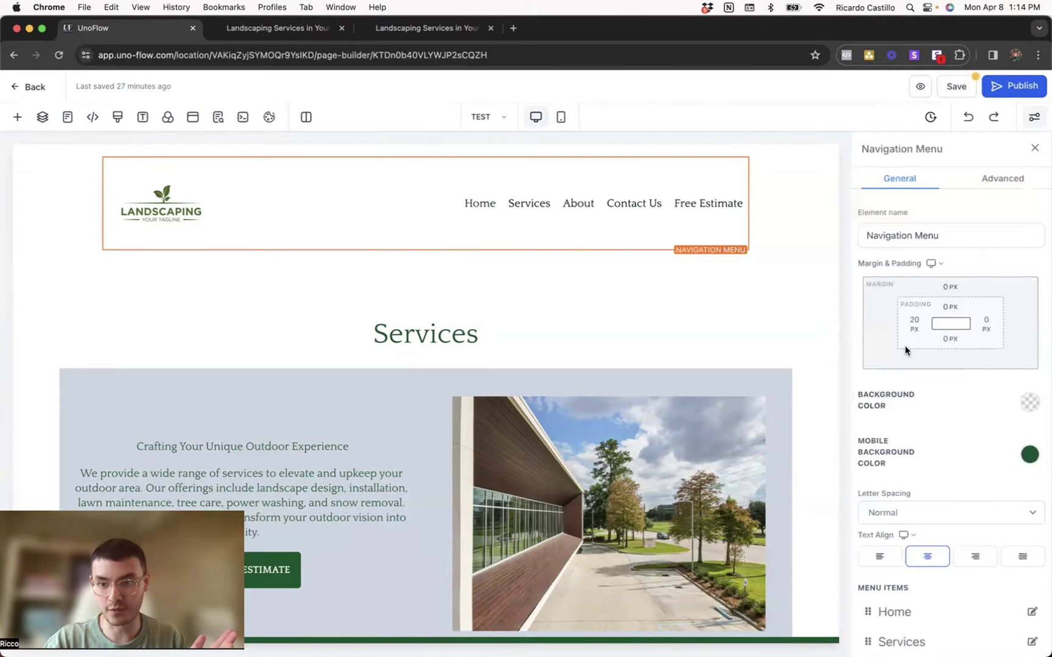
pyautogui.scroll(-5, 904, 347)
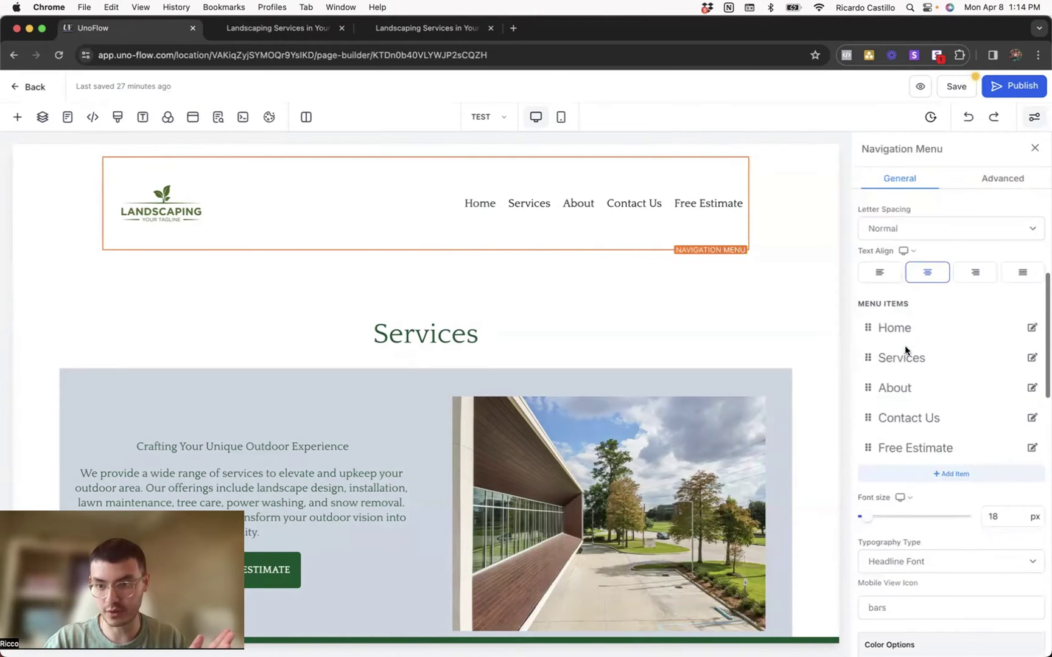
pyautogui.click(1032, 421)
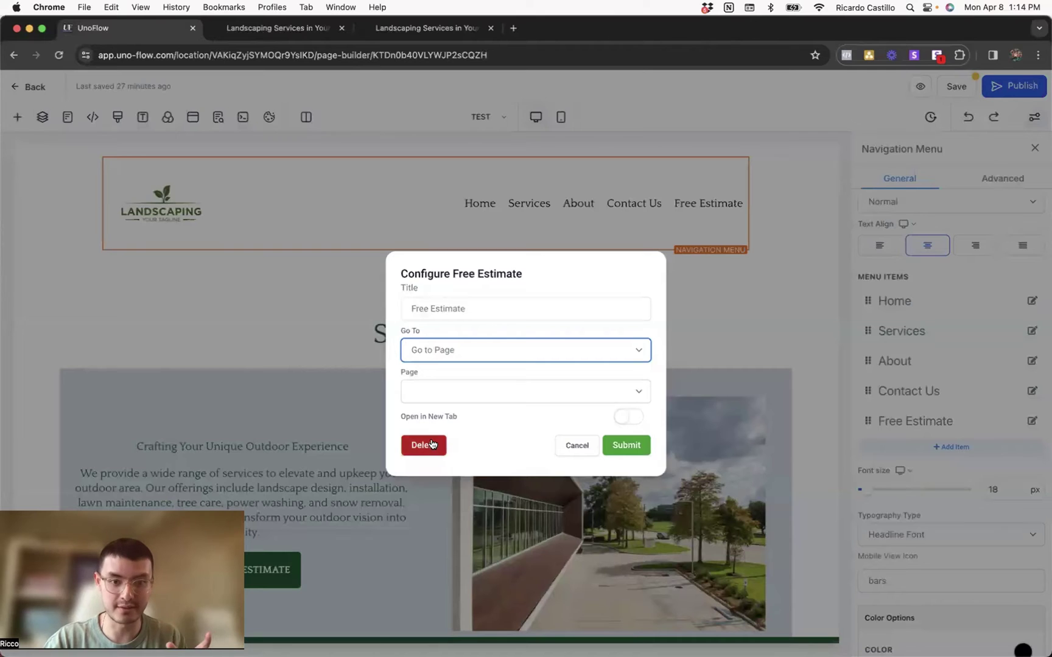
pyautogui.click(431, 443)
pyautogui.click(625, 134)
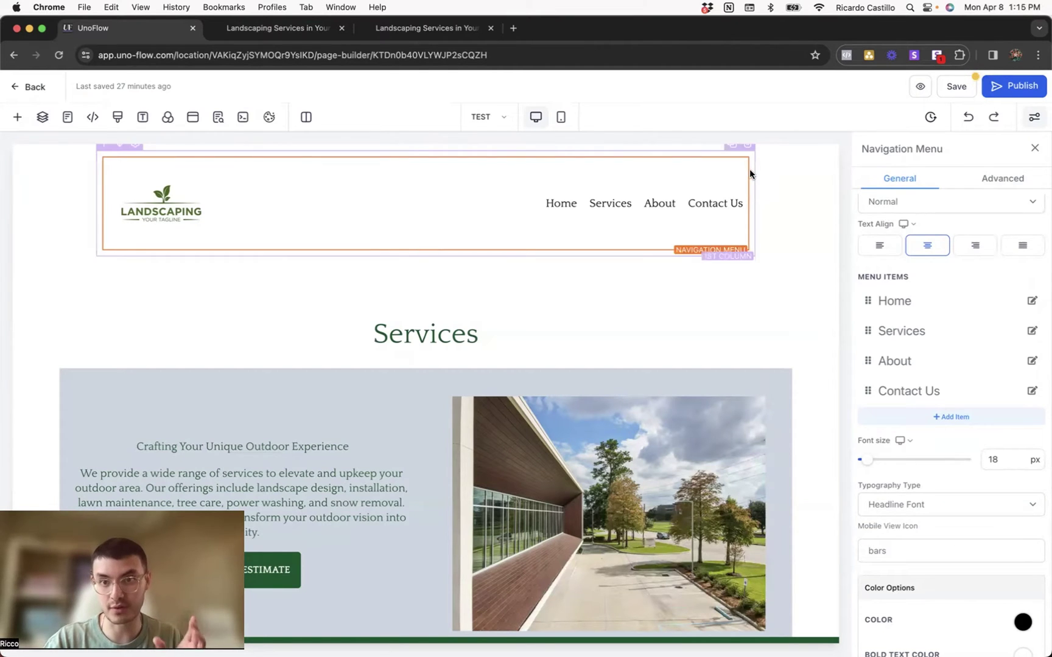
# Step: Add a full-width section directly below the header and insert a two-column row in it
pyautogui.click(750, 172)
pyautogui.click(785, 167)
pyautogui.click(17, 116)
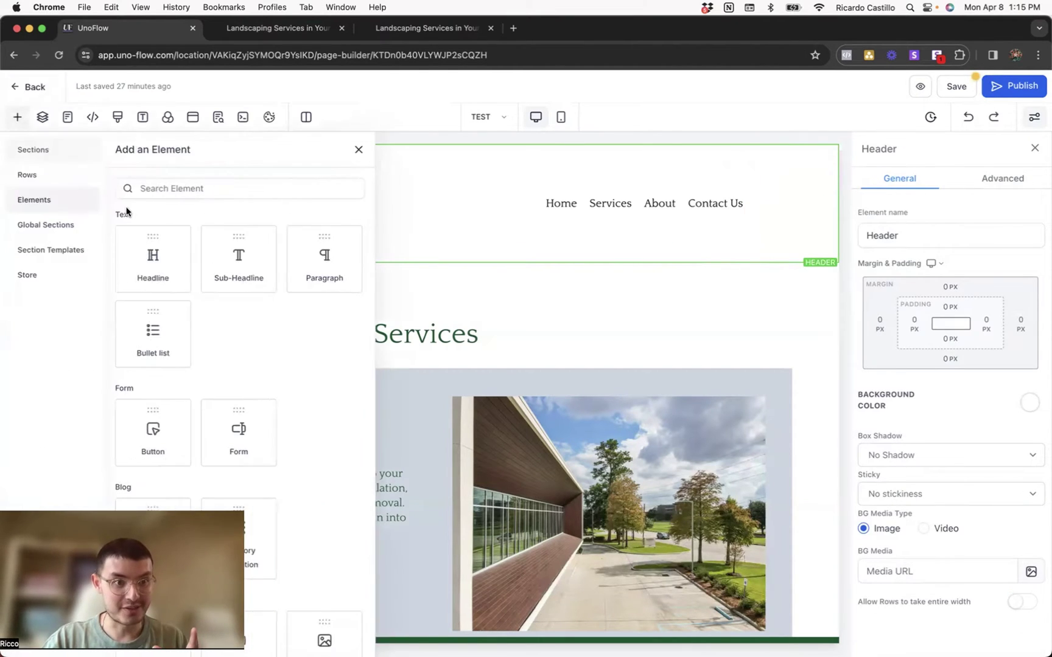
pyautogui.click(53, 153)
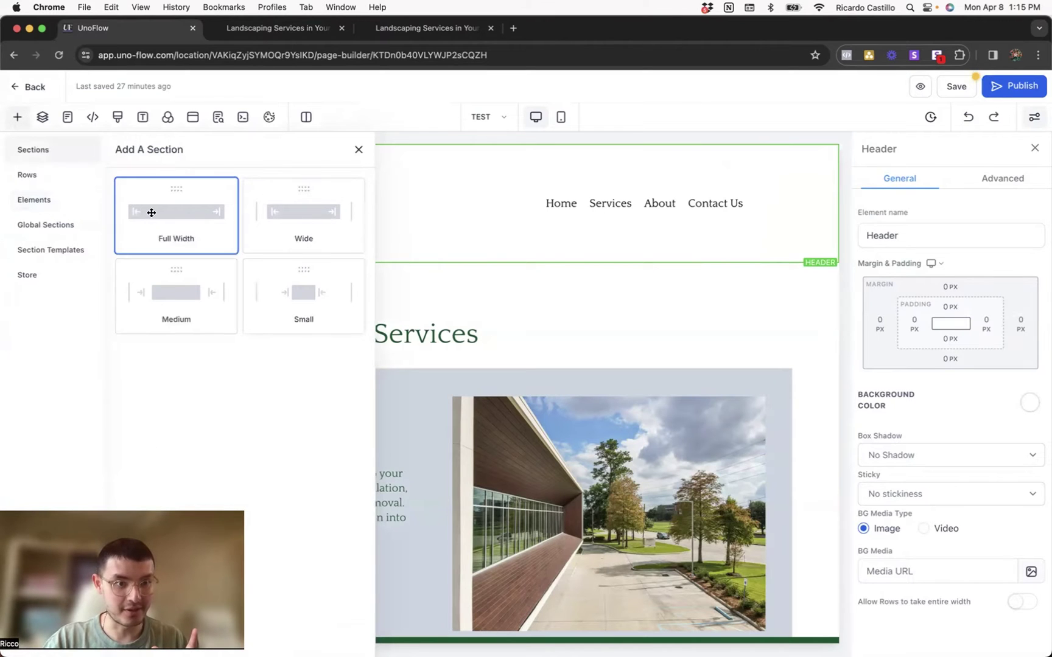
pyautogui.moveTo(151, 212); pyautogui.dragTo(453, 284)
pyautogui.click(446, 309)
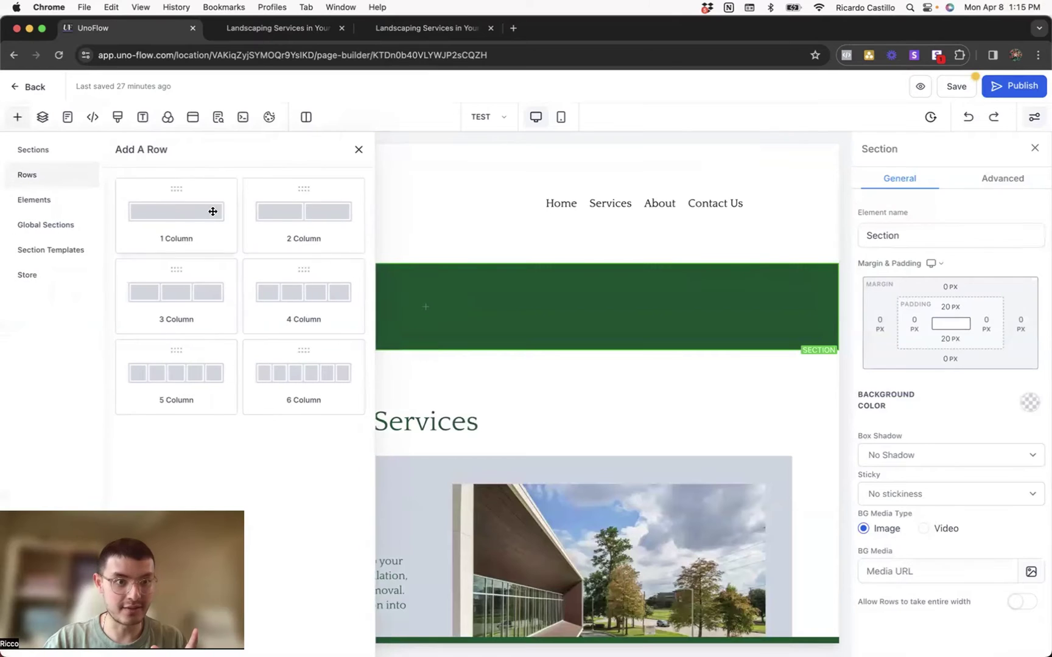
pyautogui.click(325, 222)
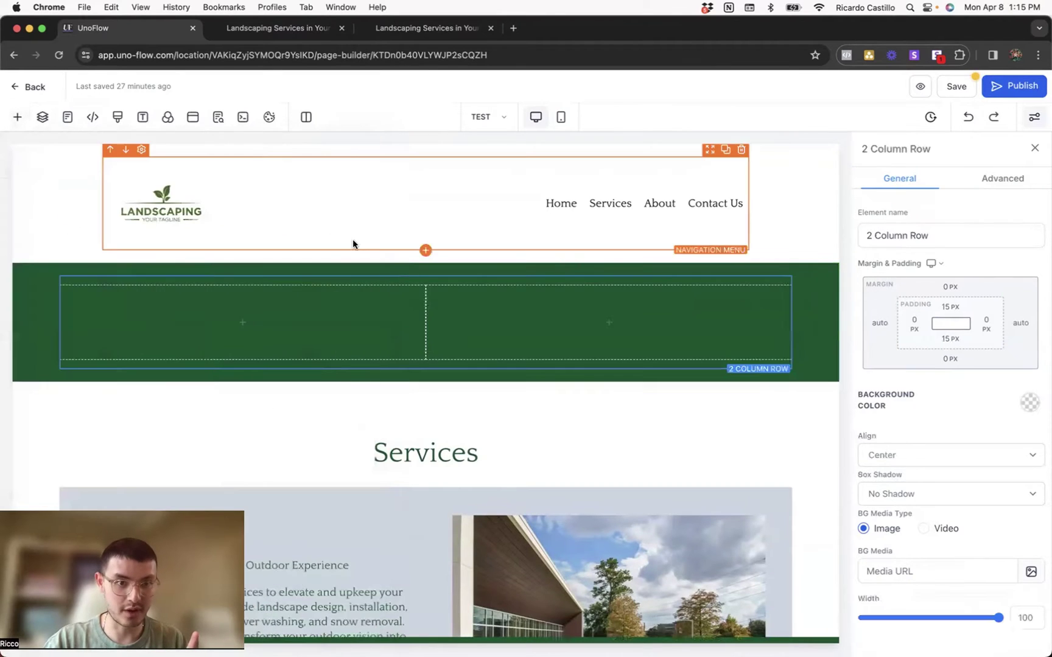
# Step: Set the new section's background color to white and move the navigation menu into the row's first column
pyautogui.click(642, 269)
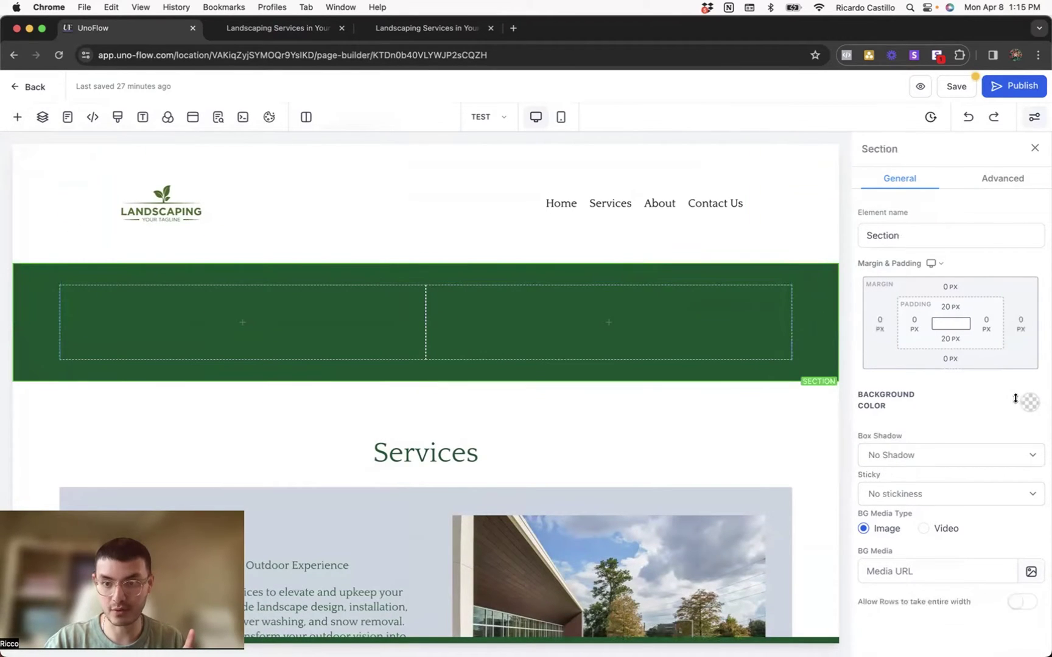
pyautogui.click(1029, 402)
pyautogui.click(915, 436)
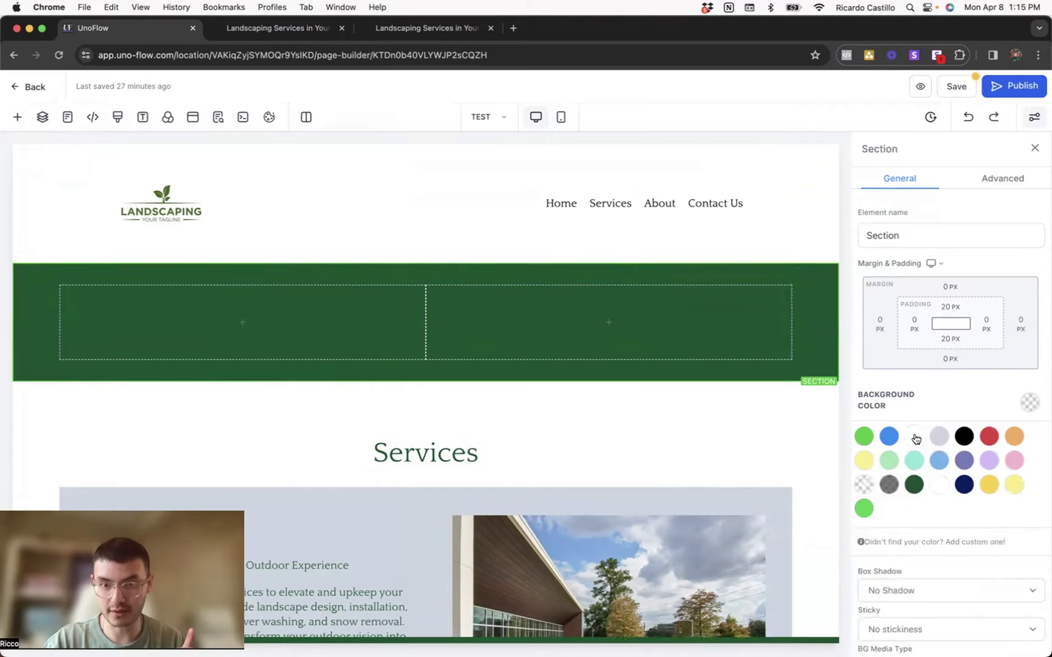
pyautogui.click(534, 159)
pyautogui.moveTo(709, 149); pyautogui.dragTo(340, 313)
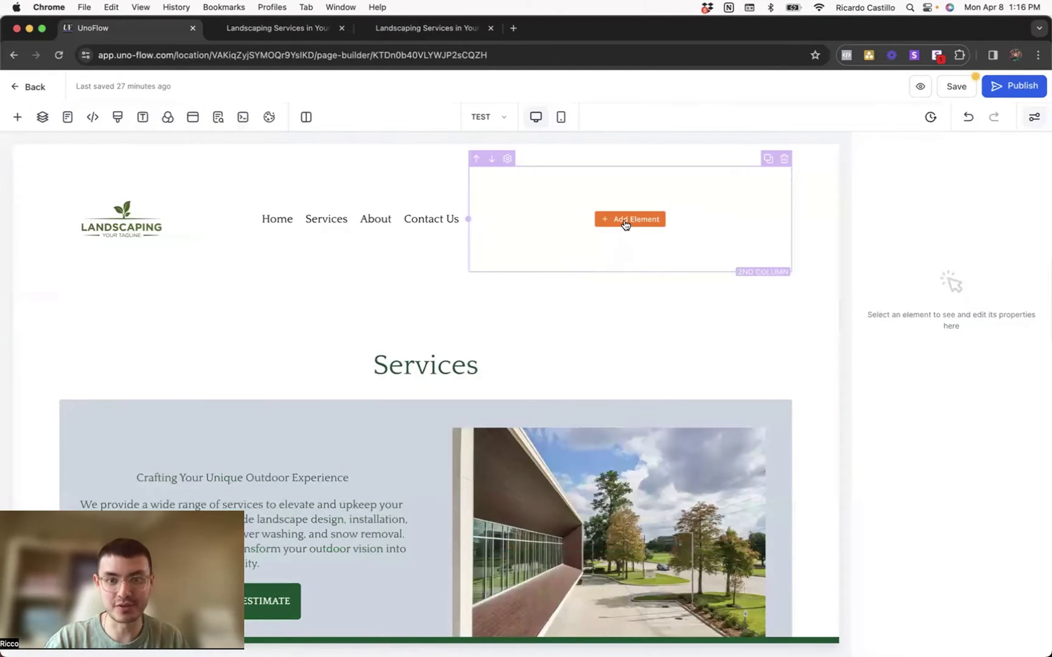
# Step: Duplicate the Request Estimate button in the Services block and move the copy into the empty column beside the navigation menu
pyautogui.click(624, 222)
pyautogui.click(358, 149)
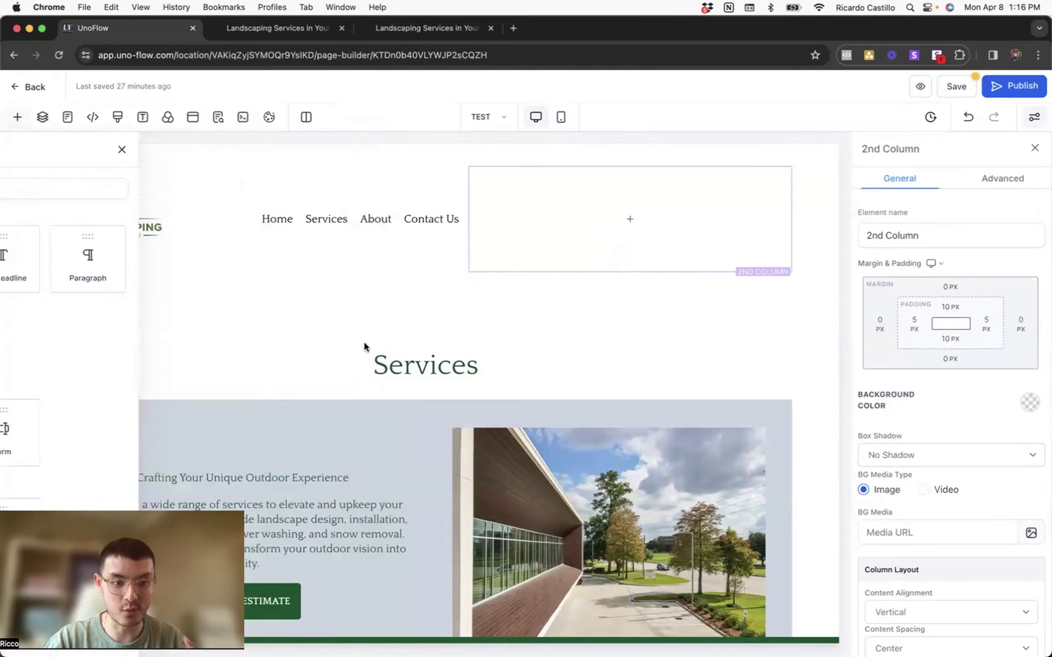
pyautogui.scroll(-3, 363, 344)
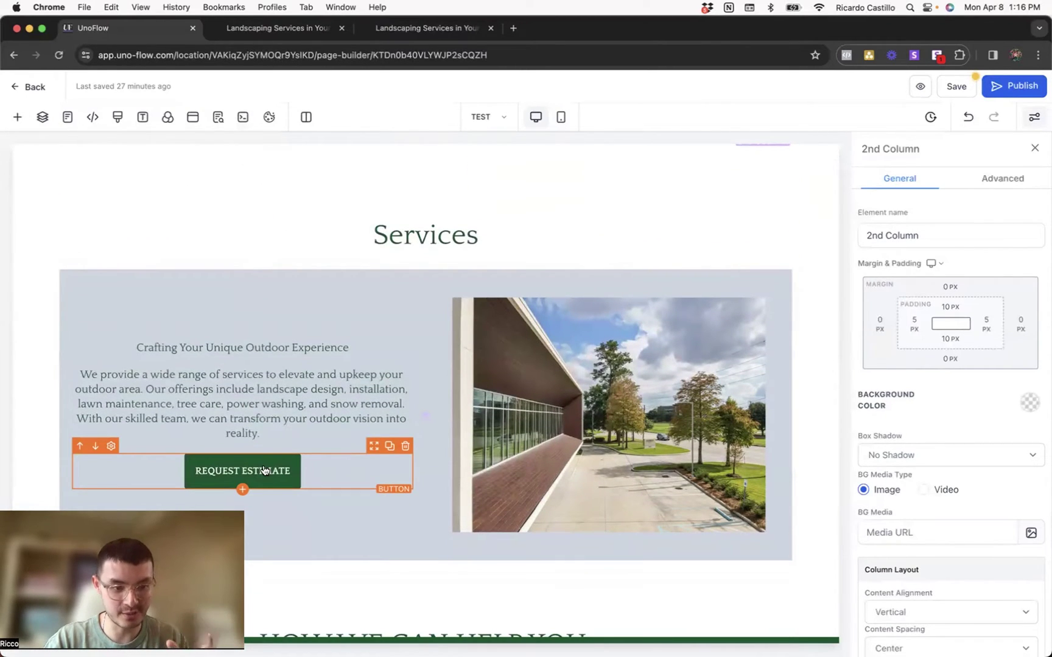
pyautogui.click(263, 470)
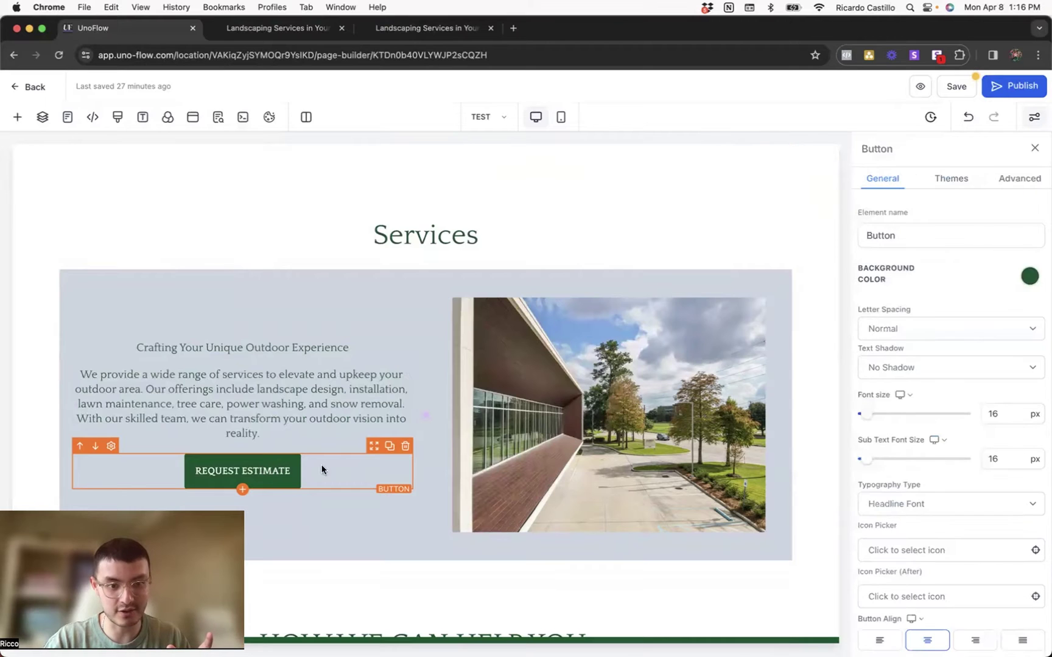
pyautogui.click(389, 446)
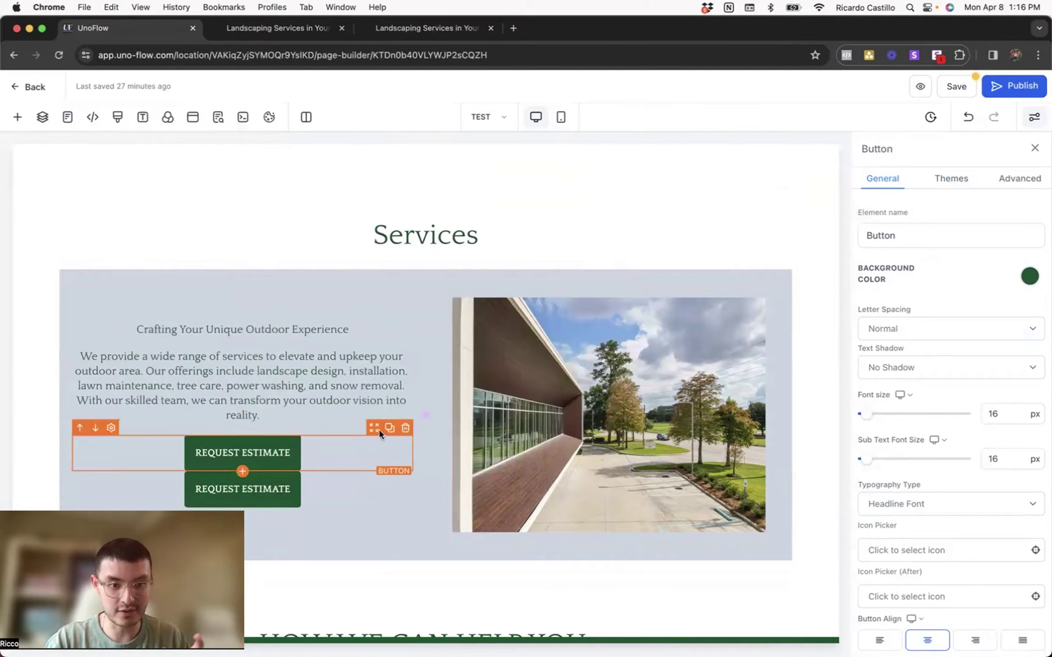
pyautogui.scroll(3, 379, 429)
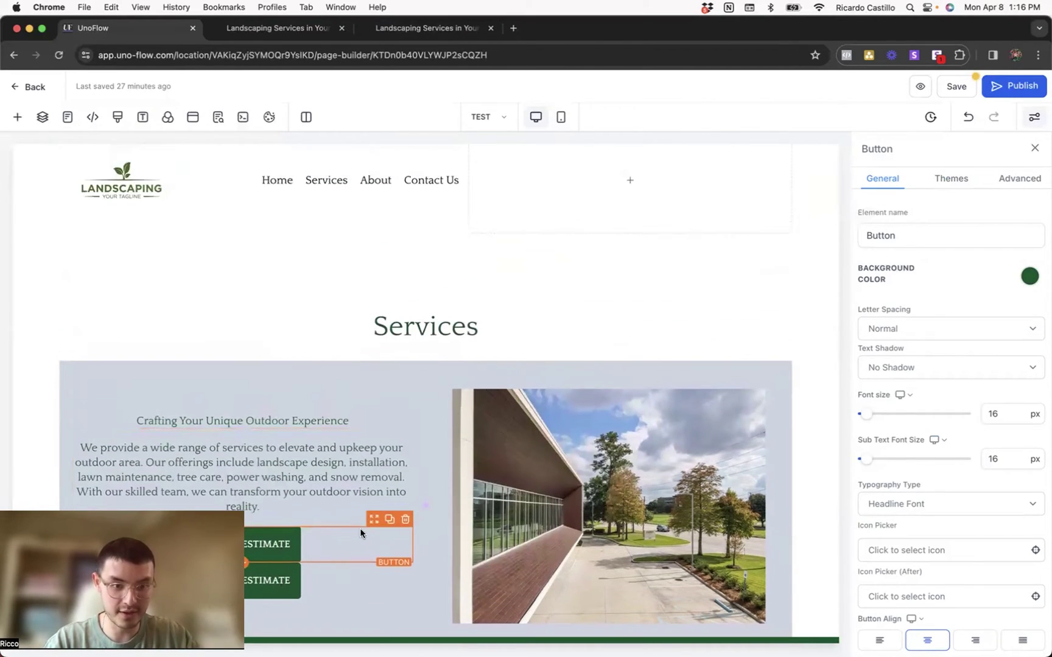
pyautogui.moveTo(374, 526); pyautogui.dragTo(725, 162)
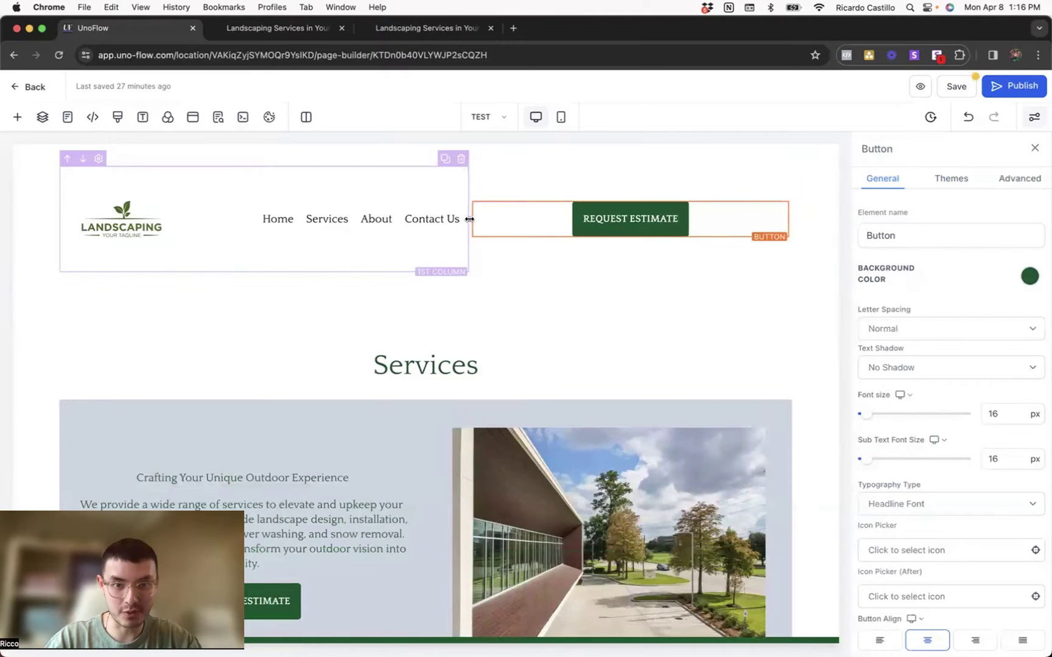
# Step: Widen the header row's navigation menu column at the expense of the button column, and check the redesigned page's Services banner for reference
pyautogui.moveTo(469, 219); pyautogui.dragTo(637, 219)
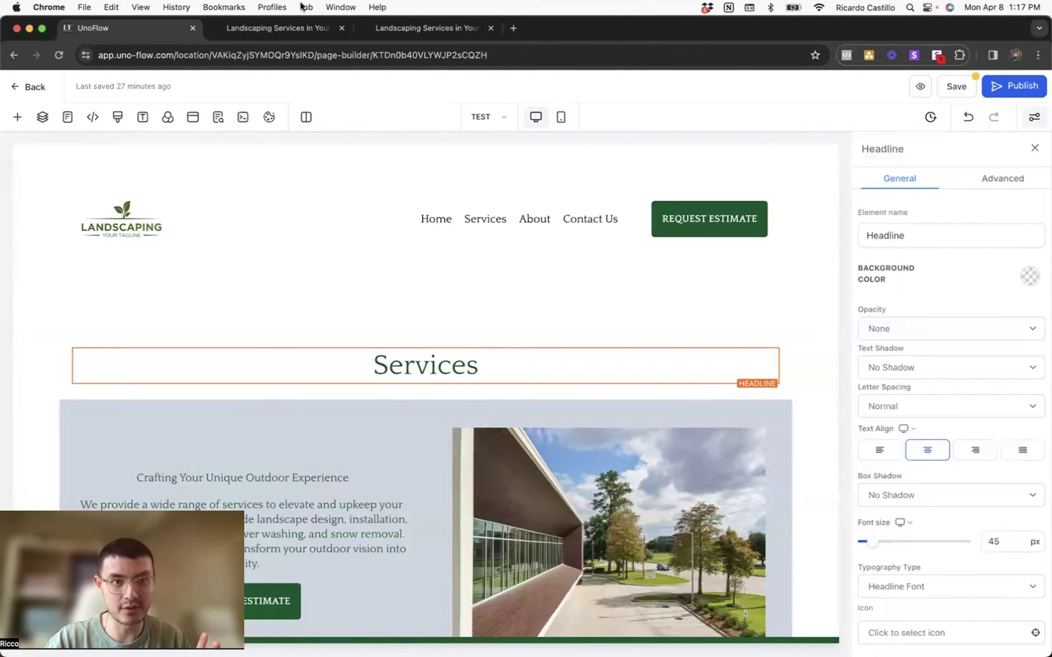
pyautogui.click(426, 28)
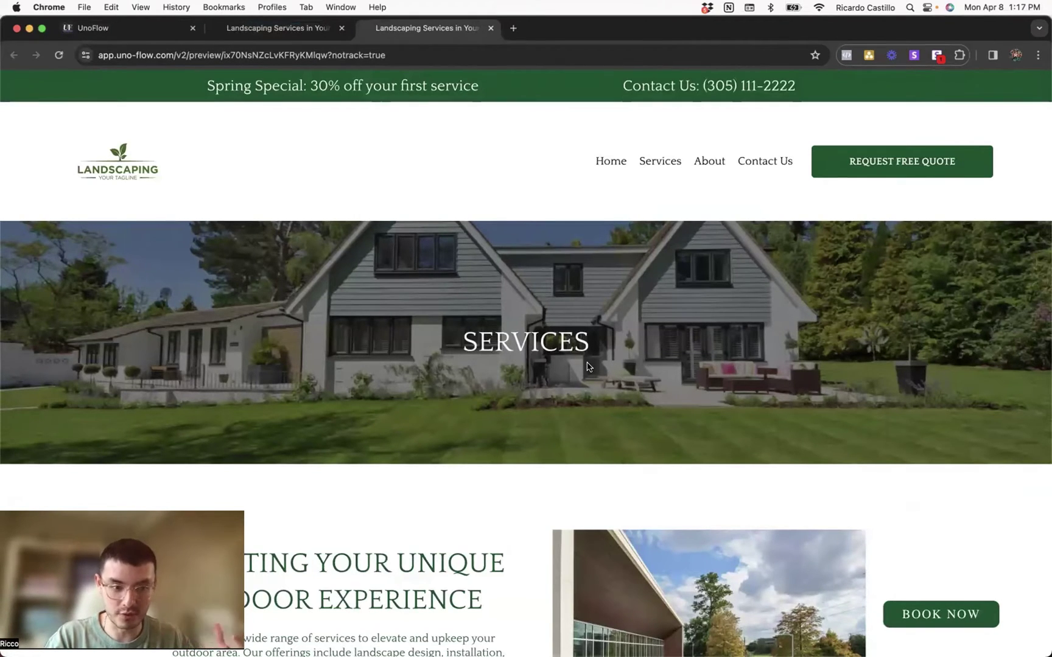
pyautogui.press('super+1')
# Step: Add a full-width section directly below the navigation menu section and insert a one-column row in it
pyautogui.click(426, 295)
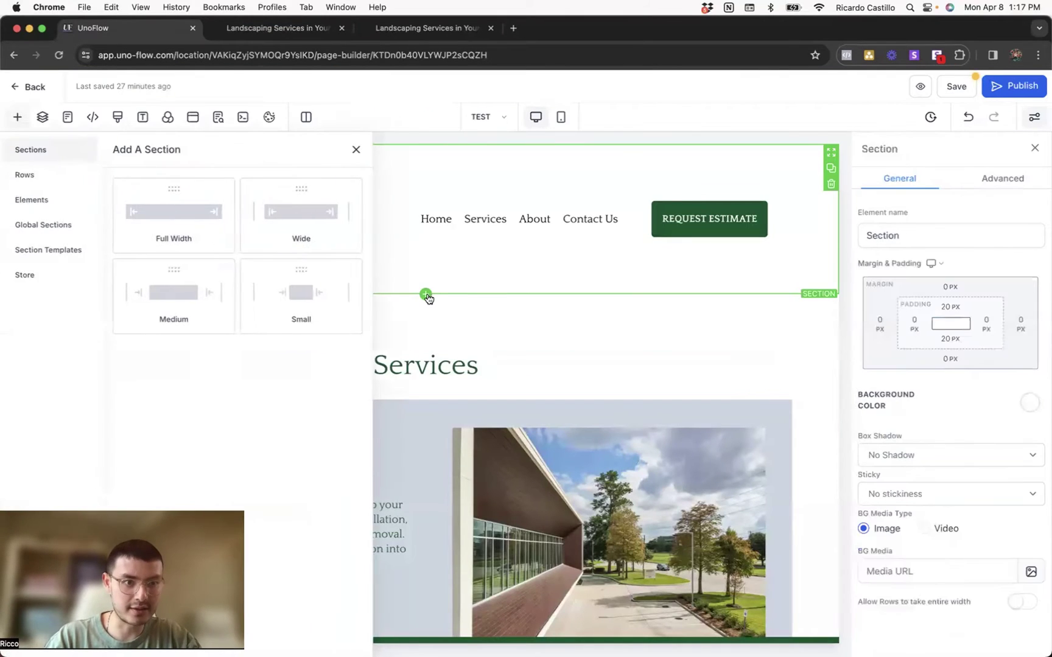
pyautogui.click(168, 220)
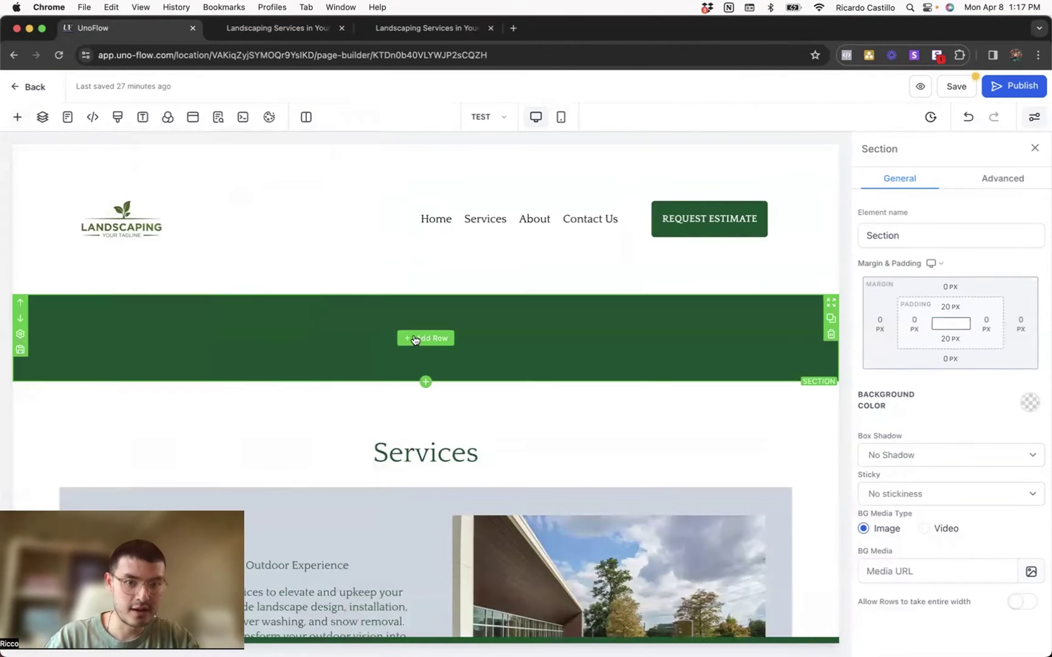
pyautogui.click(414, 339)
pyautogui.click(176, 222)
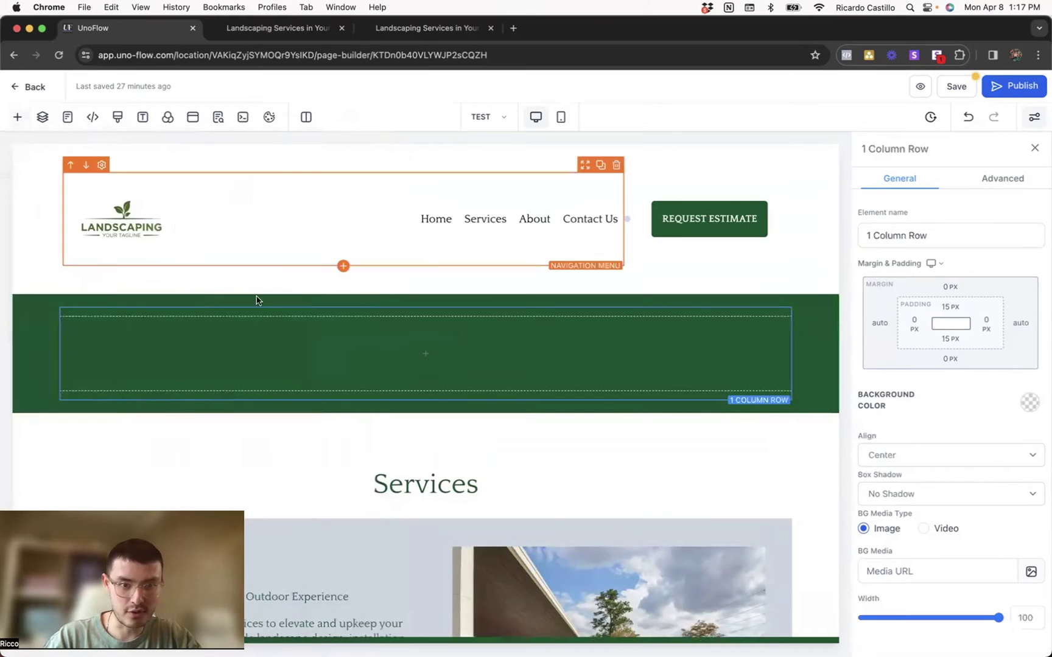
# Step: Move the Services headline into the new section's row and make its text white
pyautogui.click(451, 483)
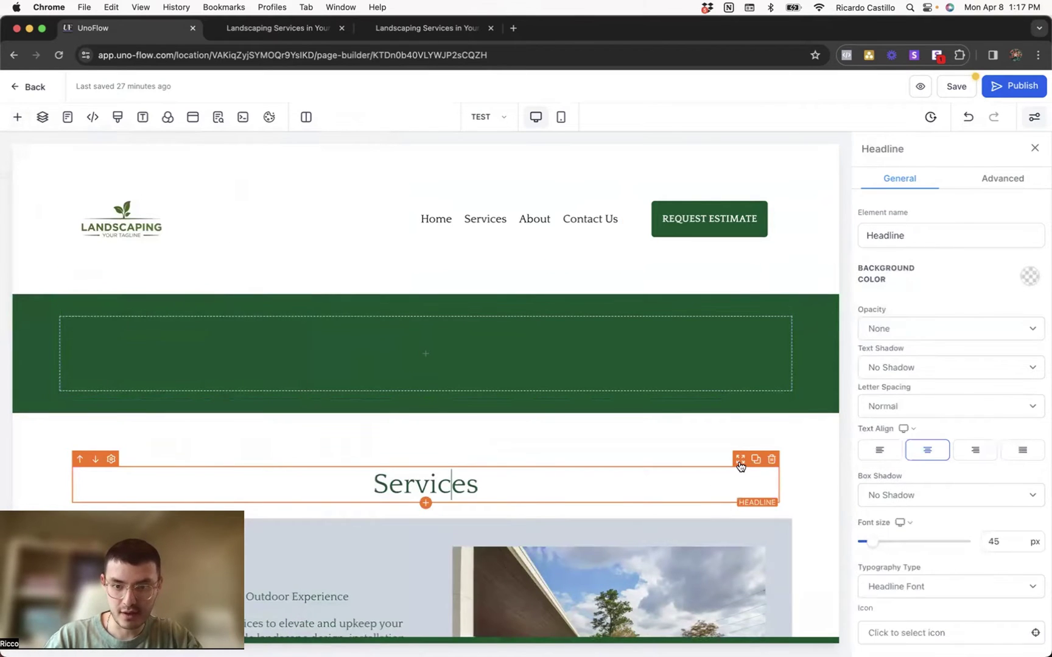
pyautogui.moveTo(740, 460); pyautogui.dragTo(457, 371)
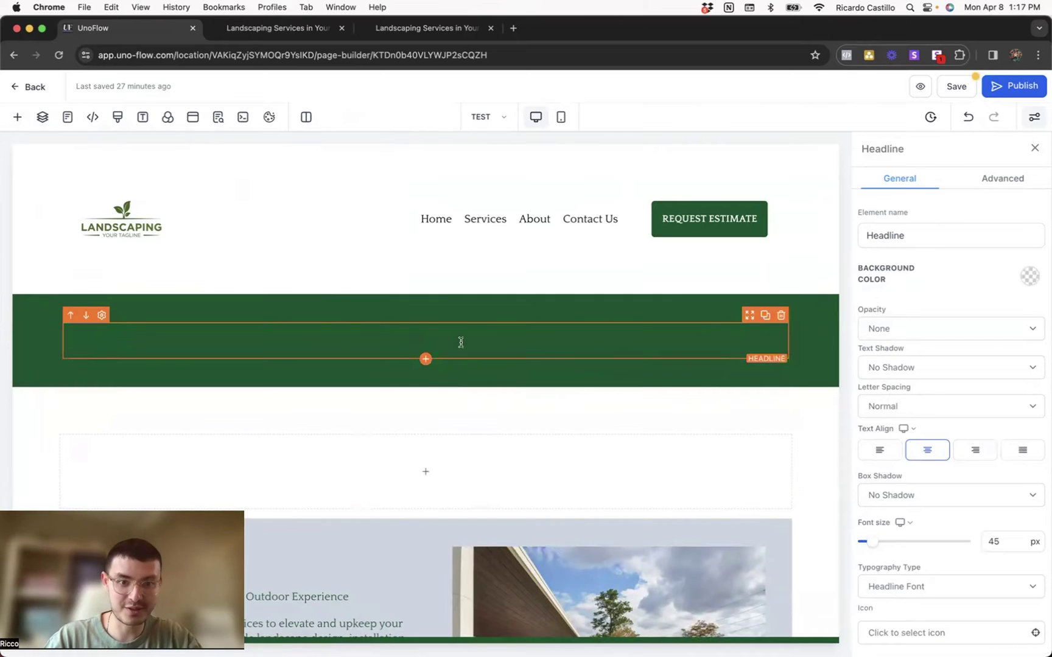
pyautogui.scroll(-3, 986, 495)
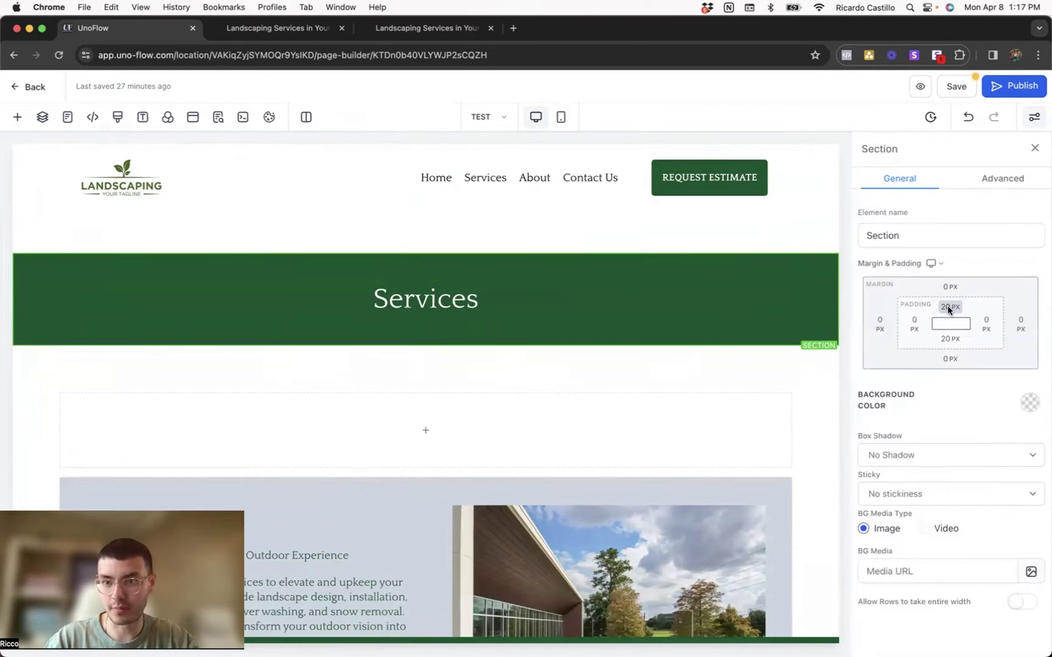
# Step: Set the Services banner section's top and bottom padding to 140 px and use pexels-pixabay-280222.jpg as its background image
pyautogui.click(953, 320)
pyautogui.click(1017, 387)
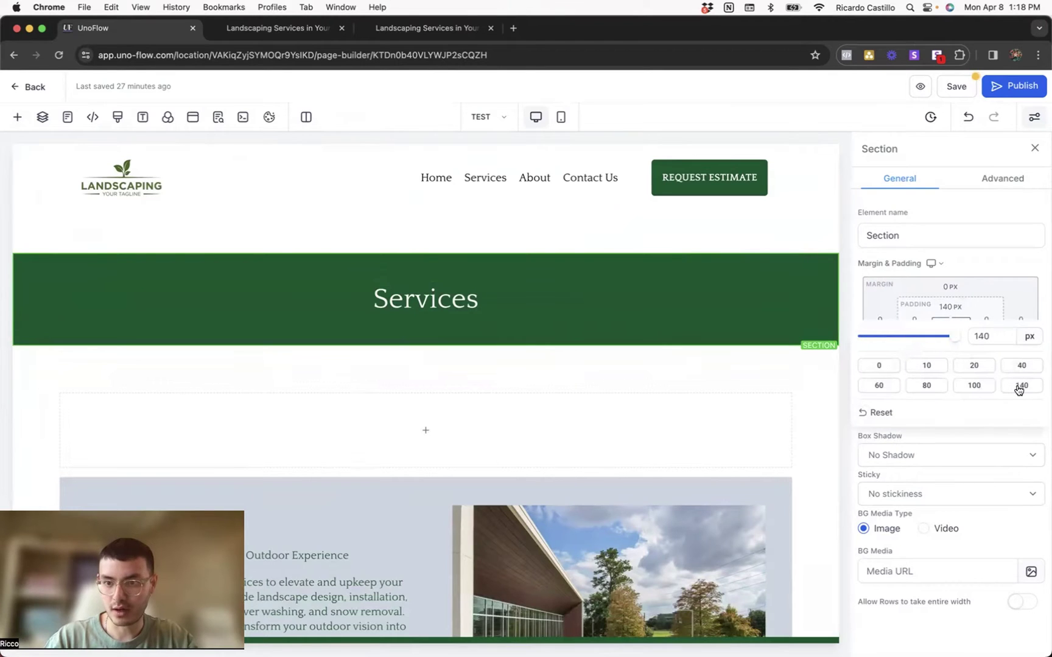
pyautogui.click(938, 309)
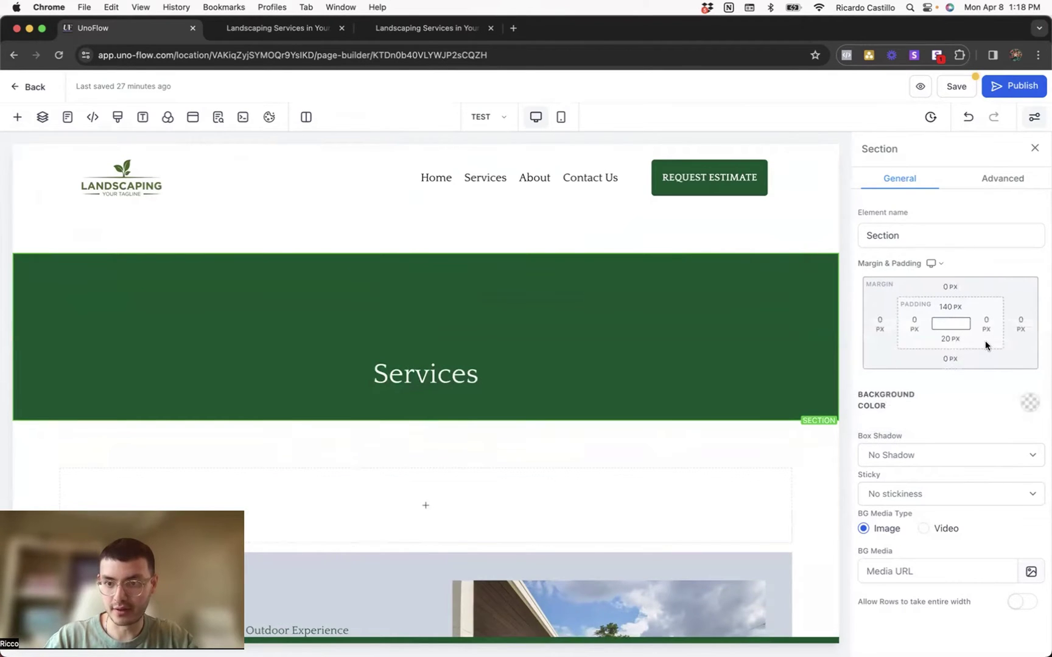
pyautogui.click(949, 338)
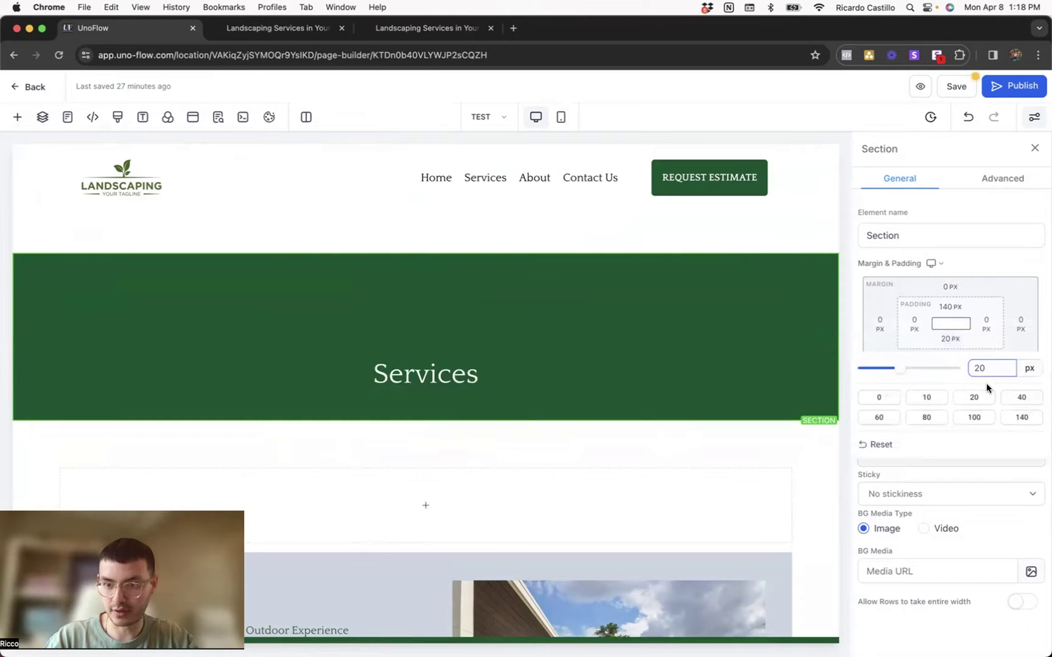
pyautogui.click(1017, 418)
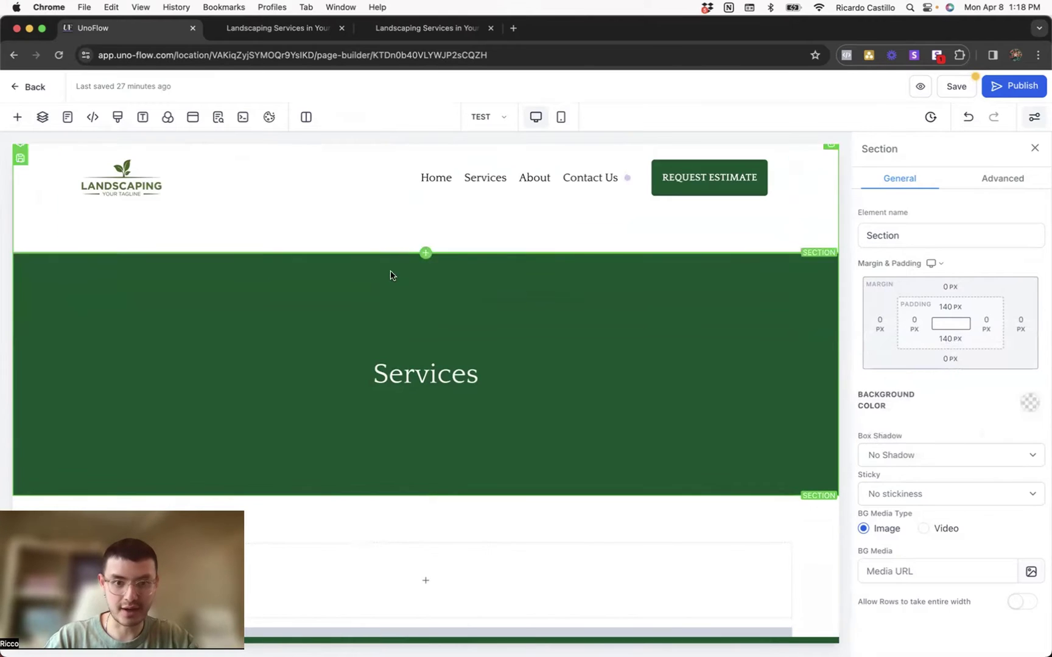
pyautogui.click(1032, 571)
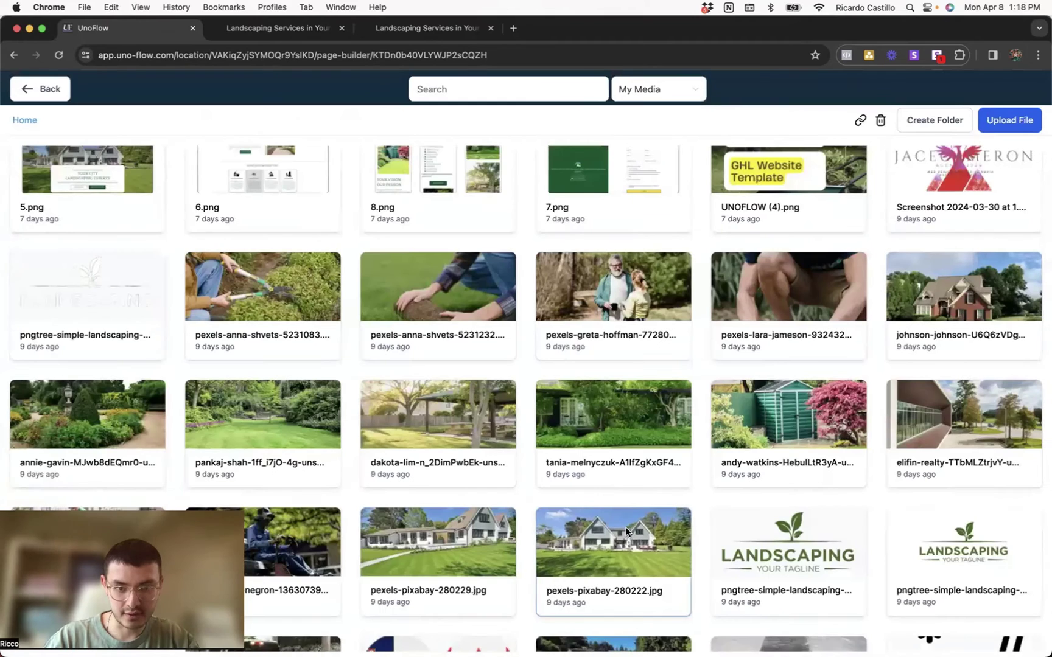
pyautogui.click(625, 531)
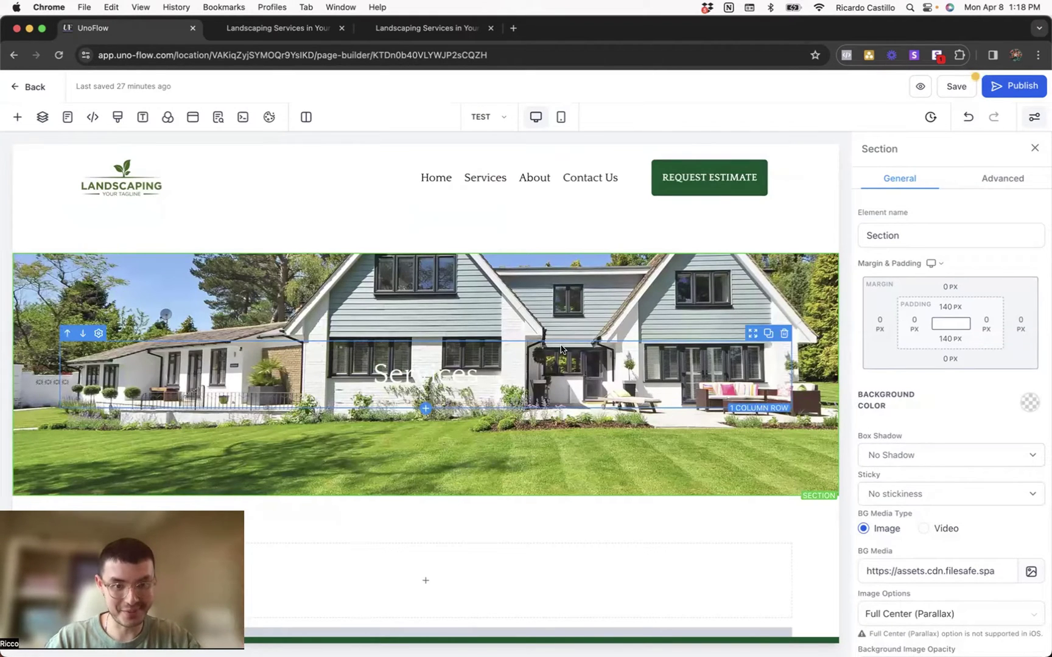
# Step: Set the banner section's background image opacity to Half Fade and its background color to black
pyautogui.scroll(-2, 953, 472)
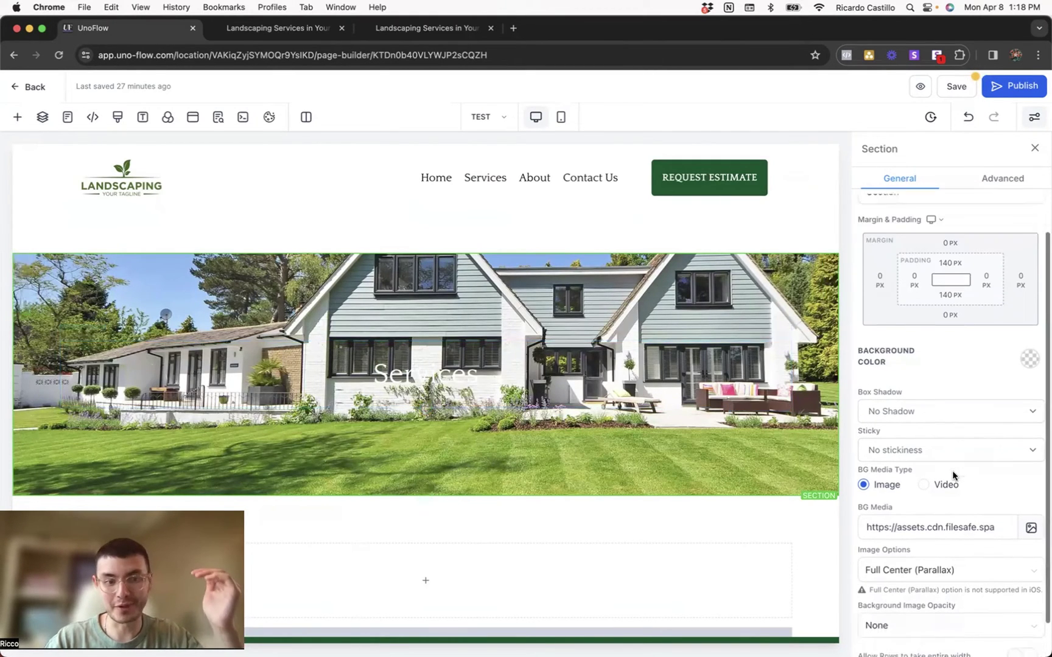
pyautogui.click(749, 374)
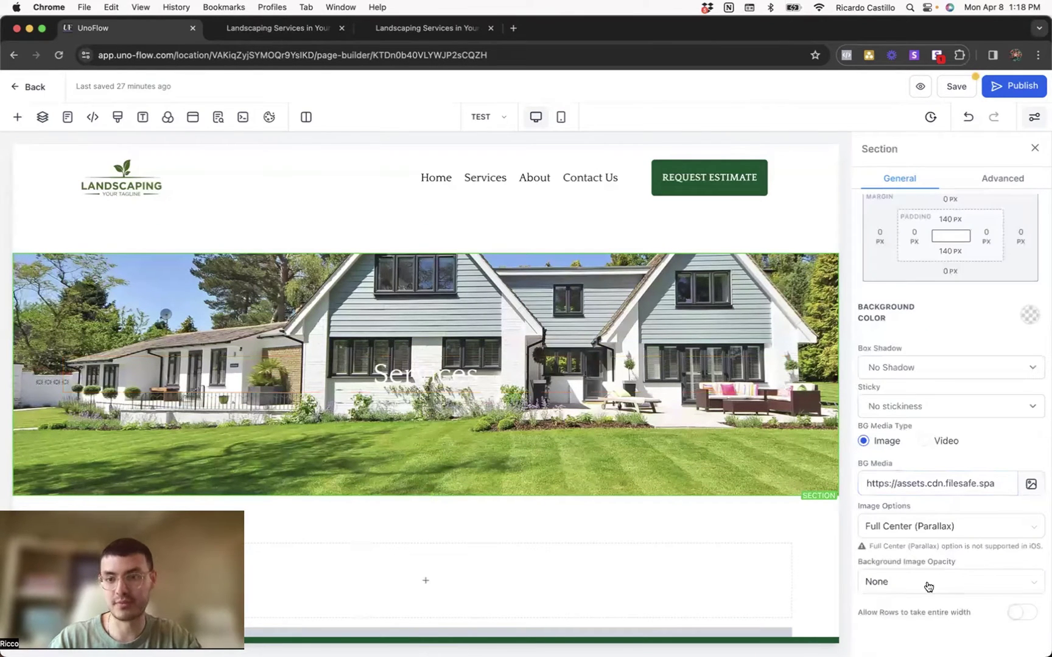
pyautogui.click(927, 586)
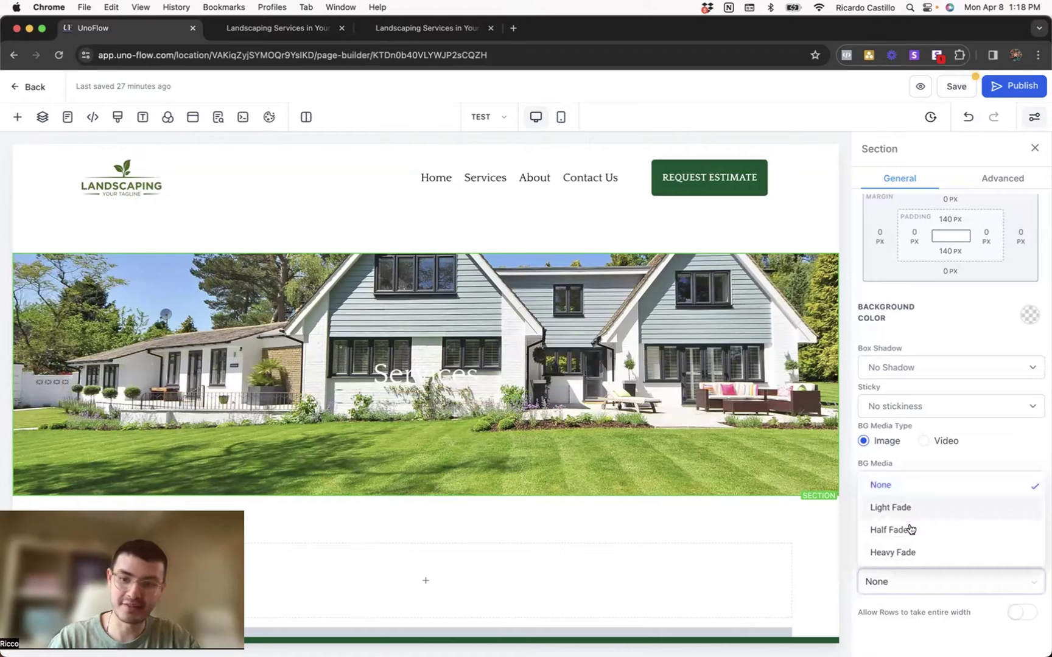
pyautogui.click(925, 573)
pyautogui.click(924, 580)
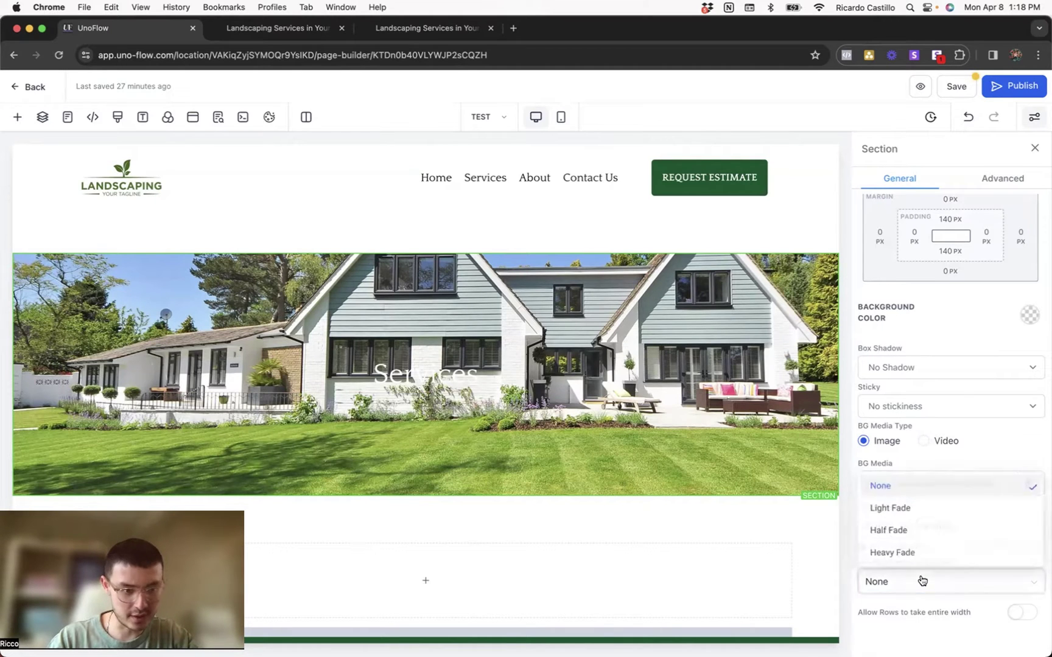
pyautogui.click(914, 536)
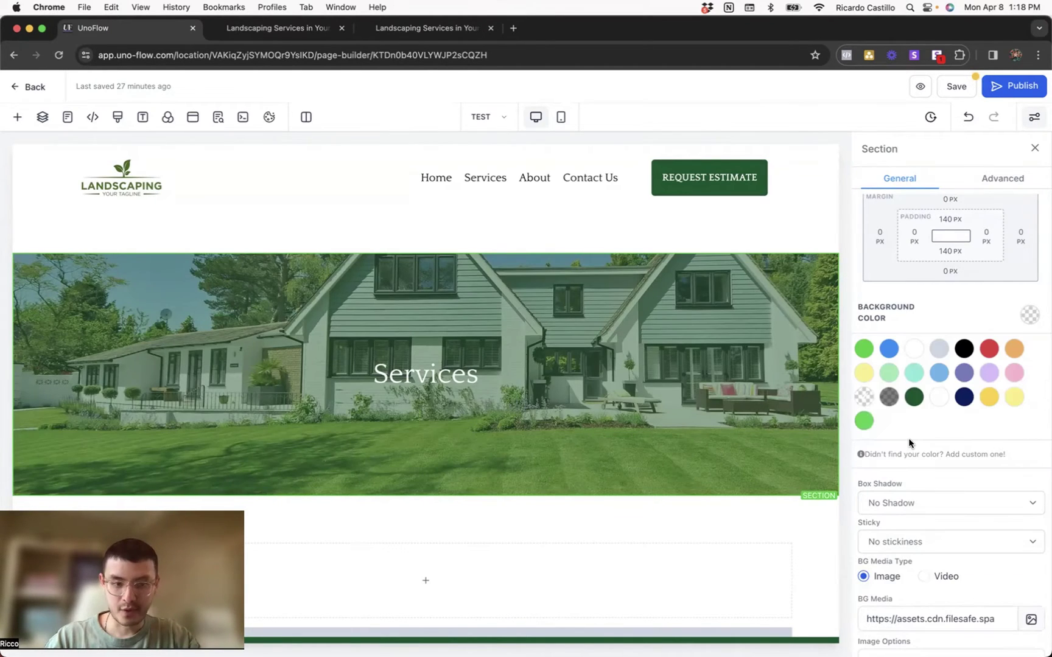
pyautogui.click(964, 349)
pyautogui.scroll(-3, 908, 596)
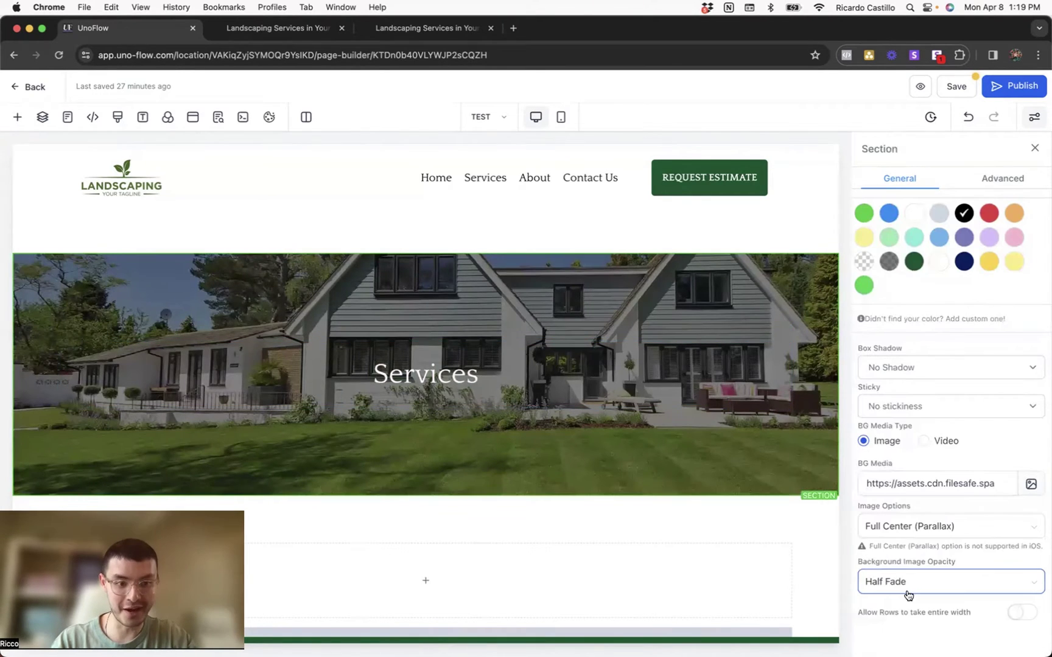
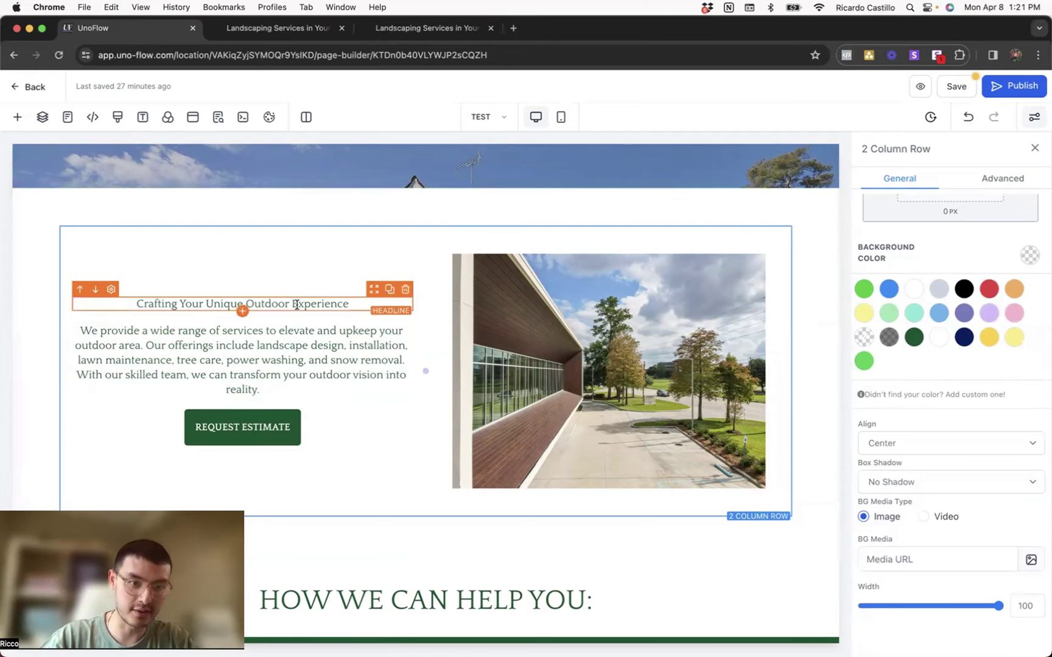
# Step: Check the font size of the How We Can Help You headline and set the Crafting Your Unique Outdoor Experience headline to 45 px
pyautogui.tripleClick(297, 305)
pyautogui.scroll(5, 913, 390)
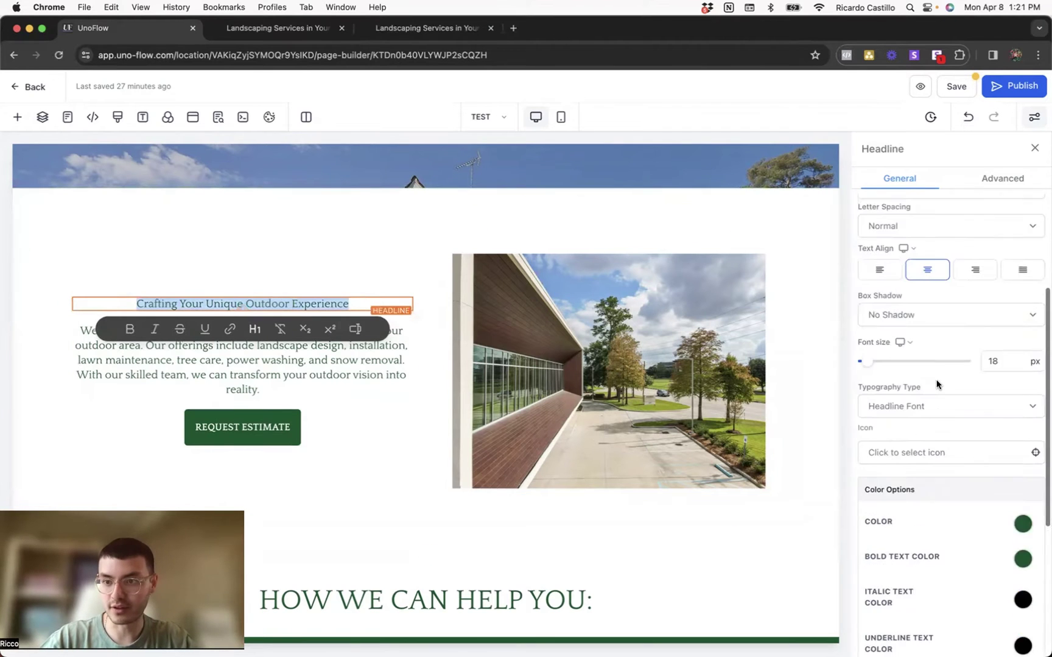
pyautogui.scroll(-5, 871, 398)
pyautogui.scroll(-2, 436, 504)
pyautogui.scroll(-2, 436, 505)
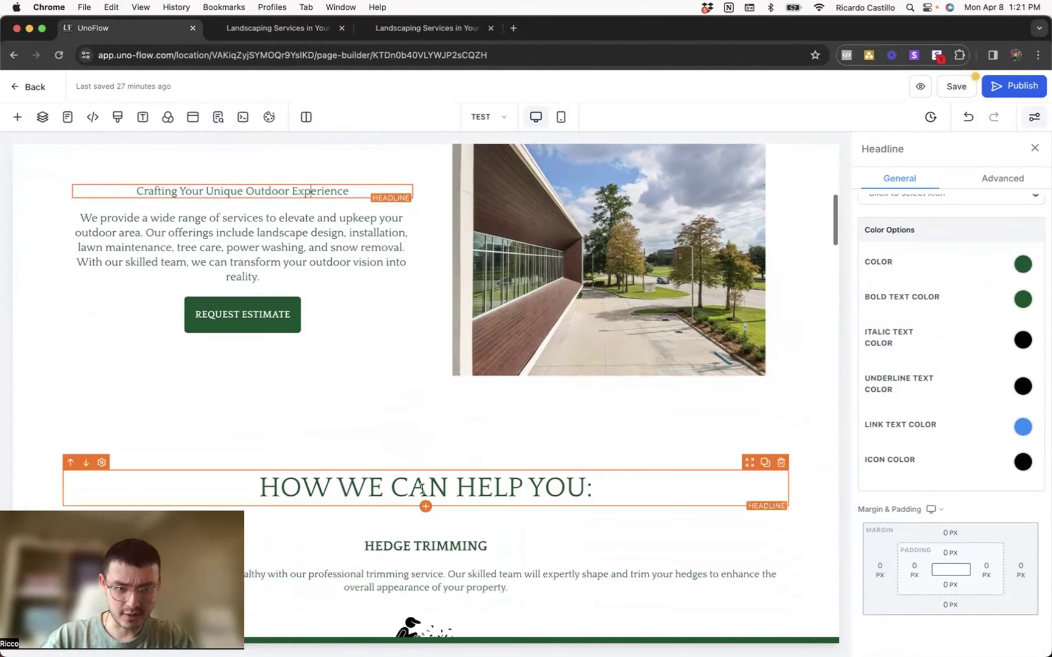
pyautogui.click(405, 485)
pyautogui.scroll(8, 952, 511)
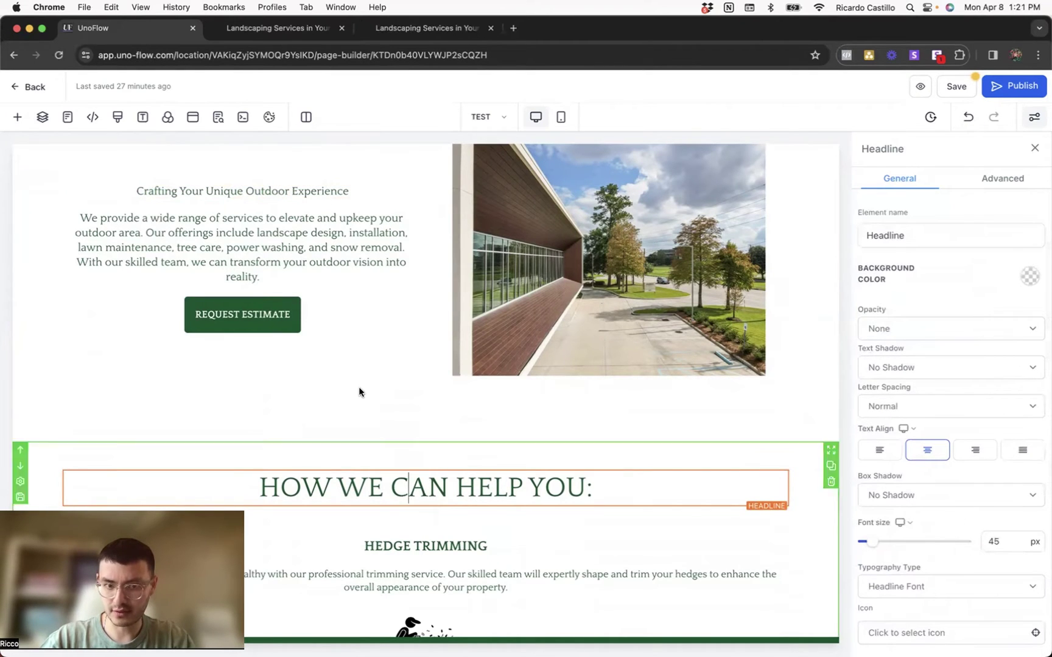
pyautogui.scroll(3, 359, 386)
pyautogui.click(311, 328)
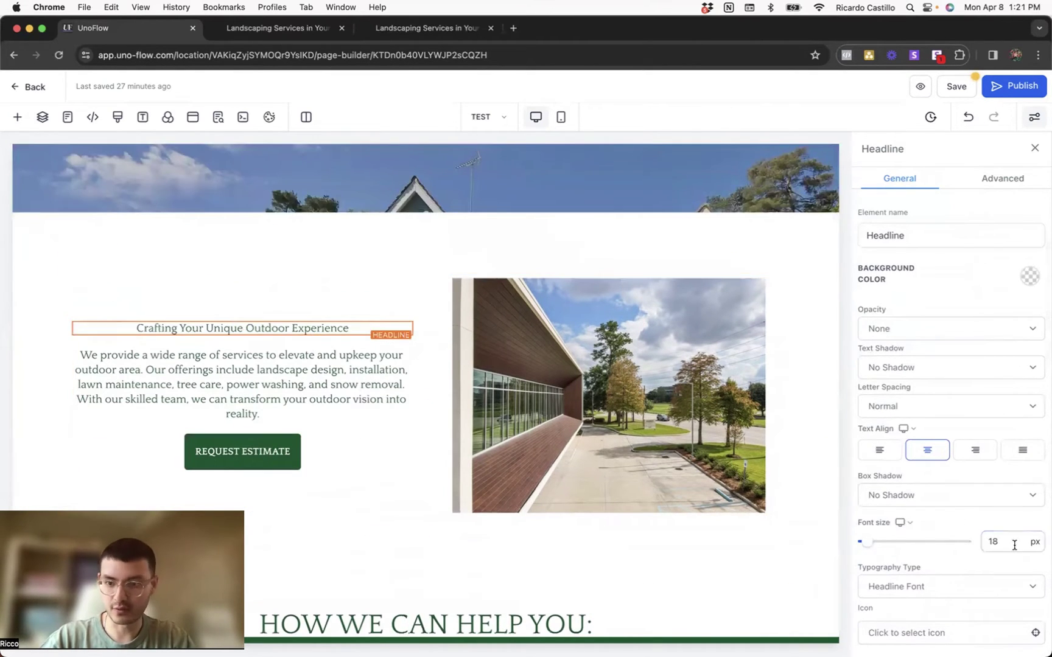
pyautogui.doubleClick(994, 541)
pyautogui.write('45')
pyautogui.click(334, 258)
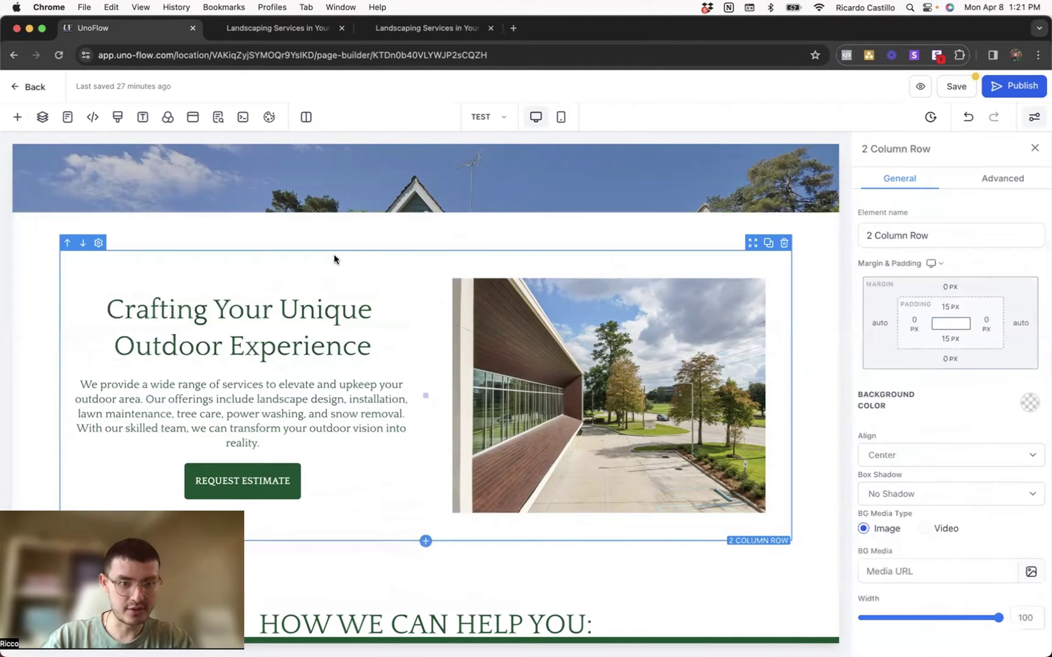
# Step: Set the text transform of the Crafting Your Unique Outdoor Experience headline to Uppercase
pyautogui.scroll(-2, 357, 522)
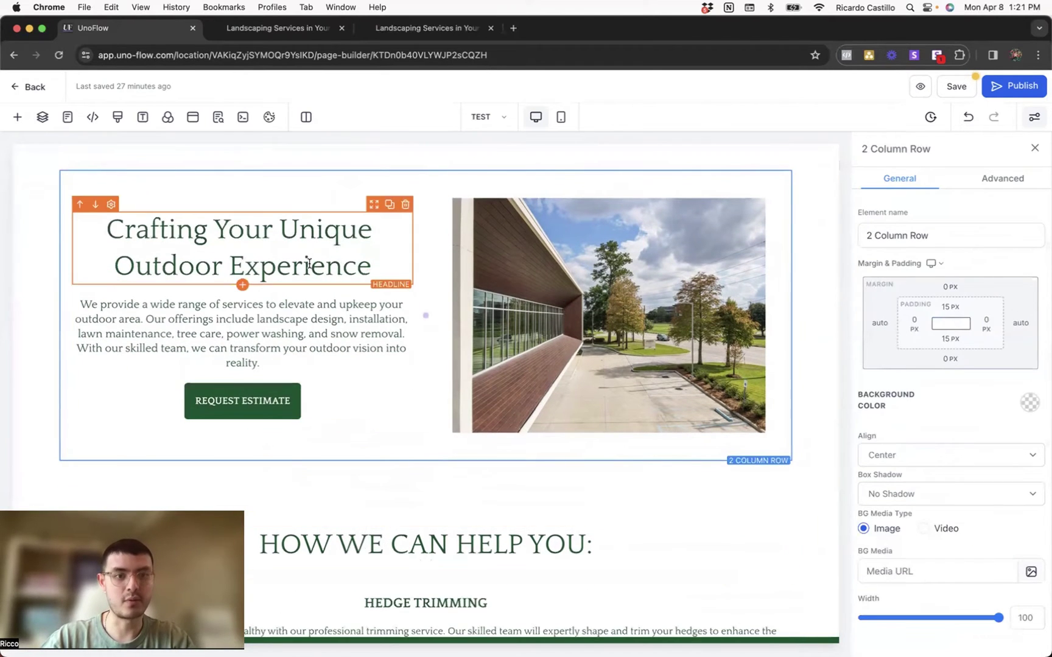
pyautogui.click(303, 243)
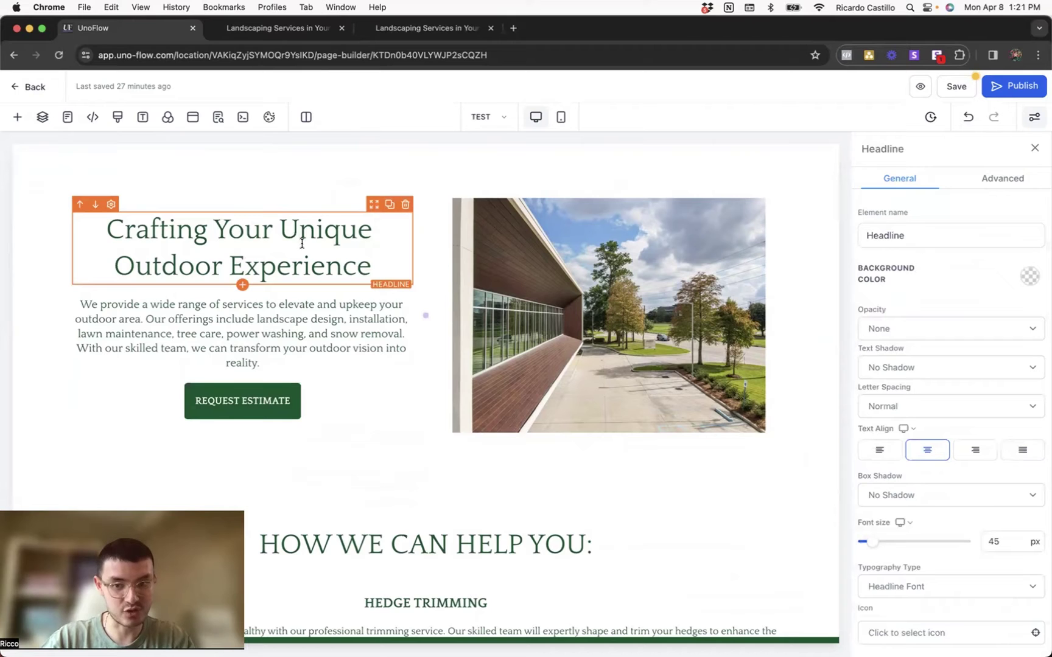
pyautogui.click(1009, 180)
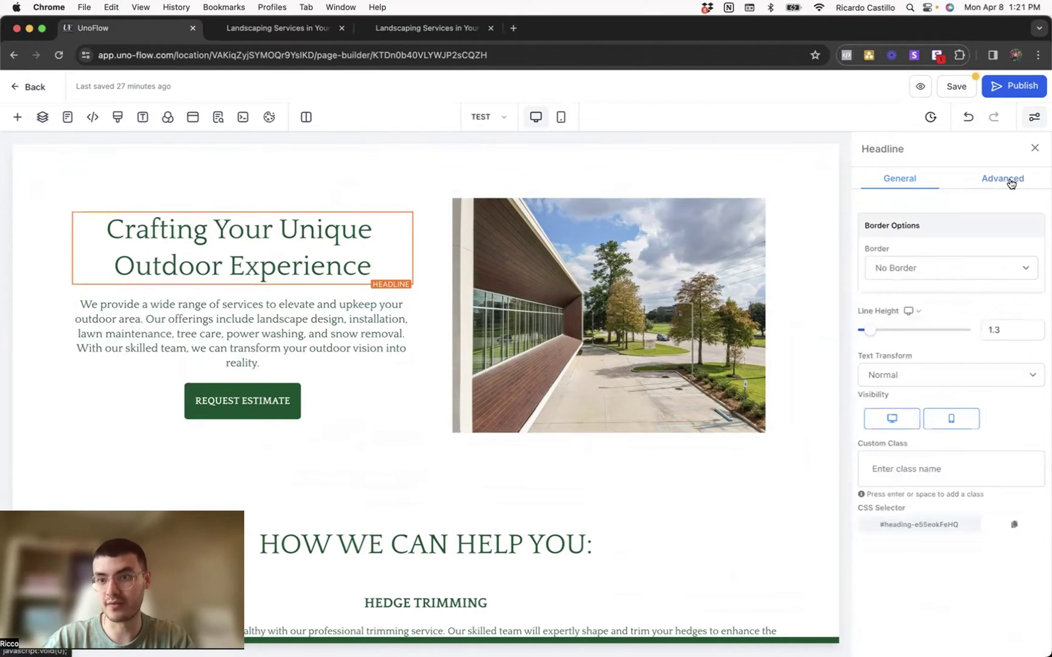
pyautogui.click(889, 372)
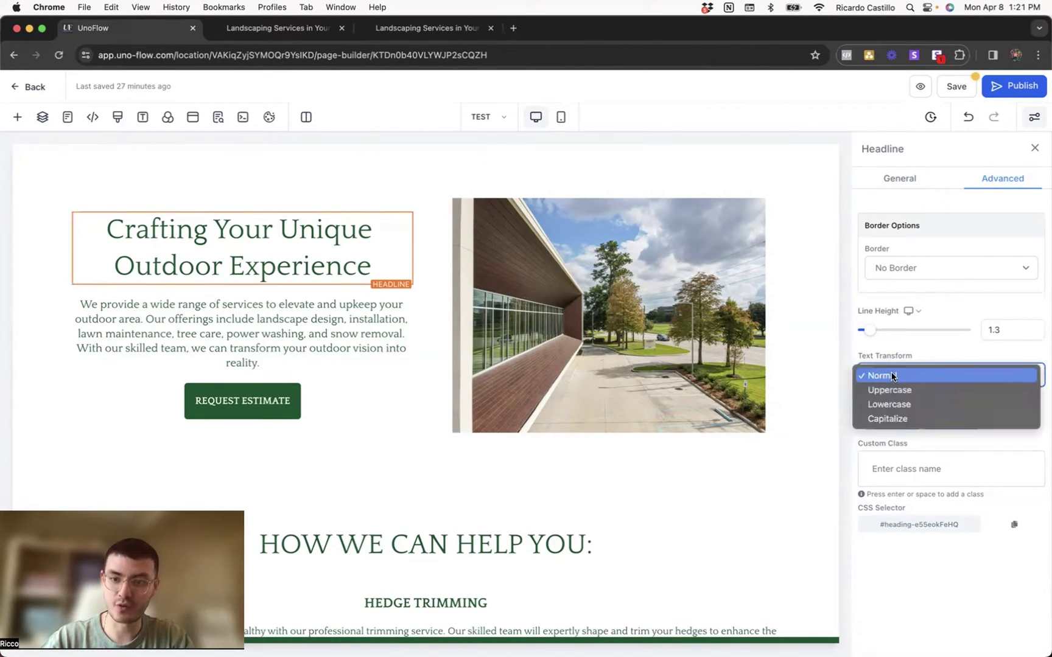
pyautogui.click(895, 390)
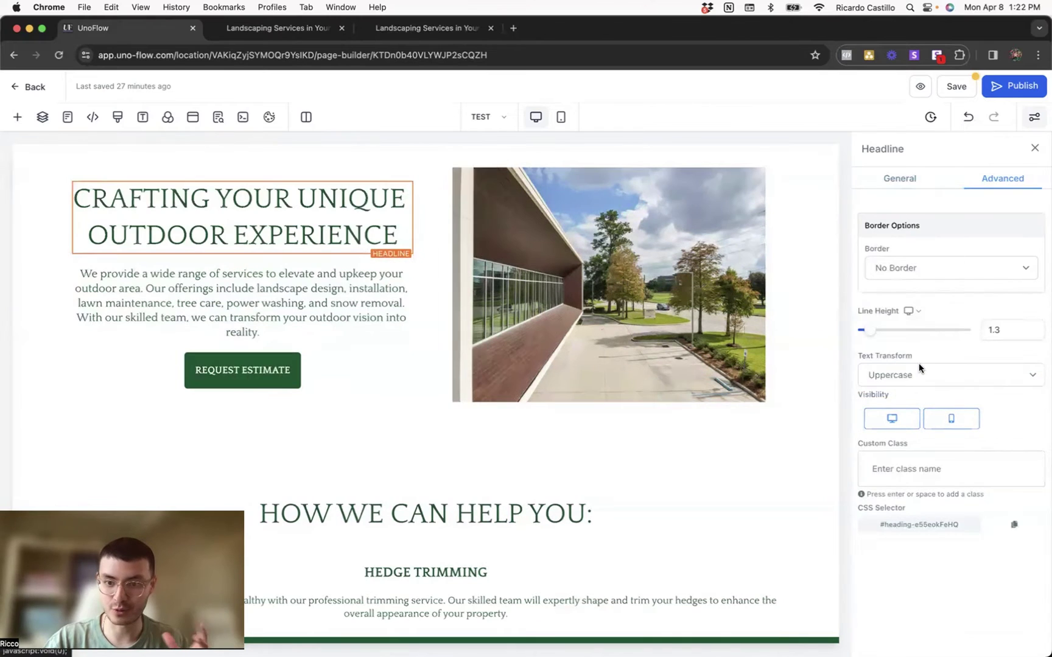
pyautogui.click(913, 375)
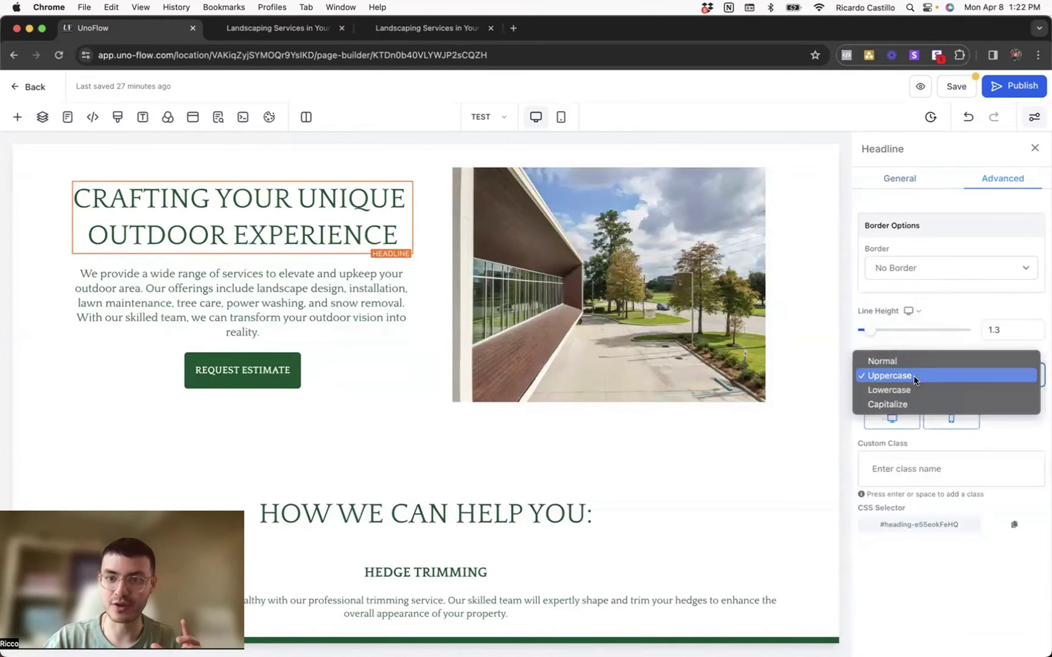
pyautogui.click(916, 341)
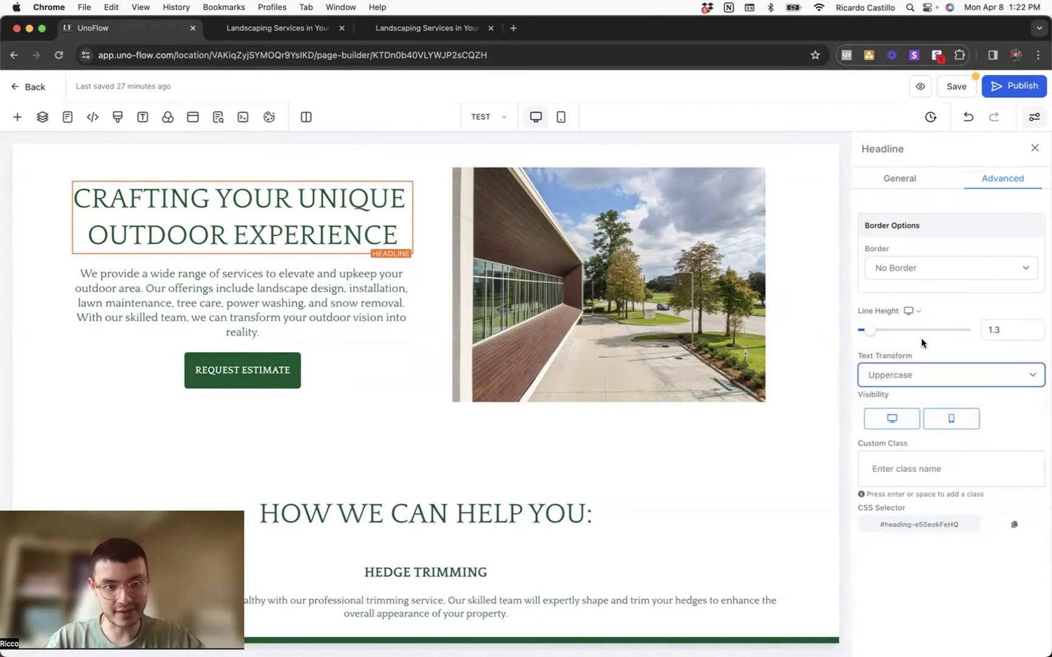
# Step: Left-align the Crafting Your Unique Outdoor Experience headline, its paragraph and the Request Estimate button
pyautogui.click(424, 382)
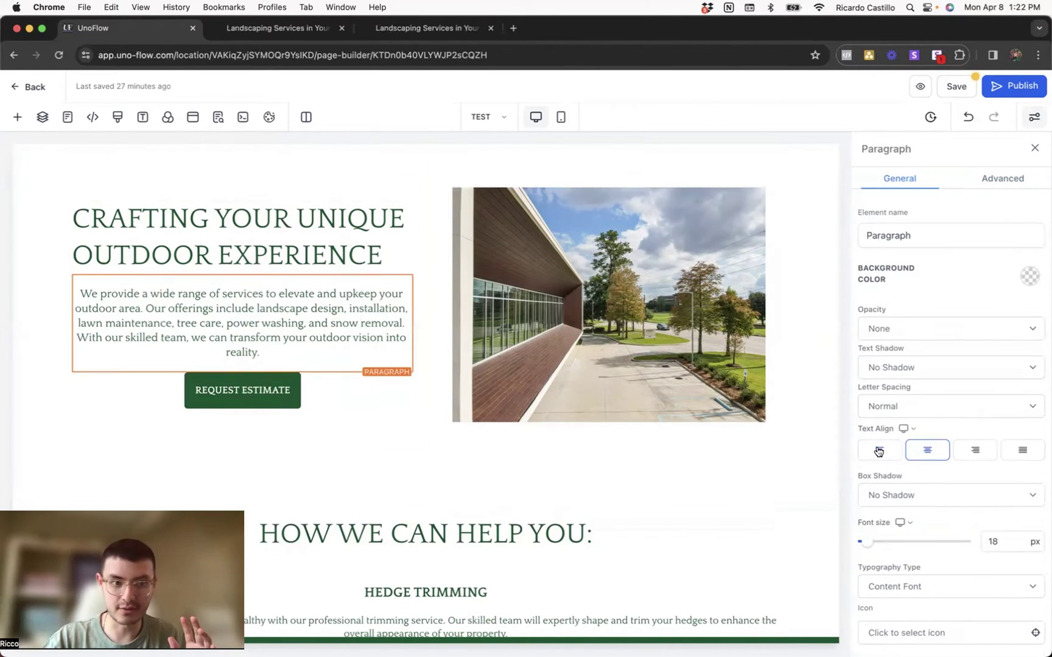
pyautogui.click(878, 450)
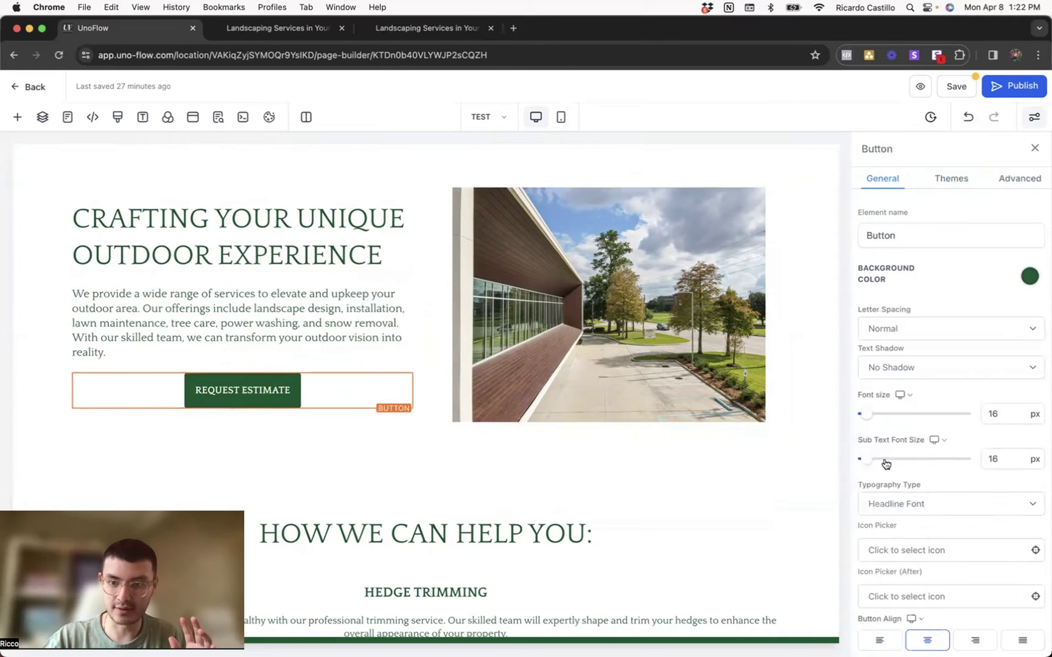
pyautogui.scroll(-4, 882, 426)
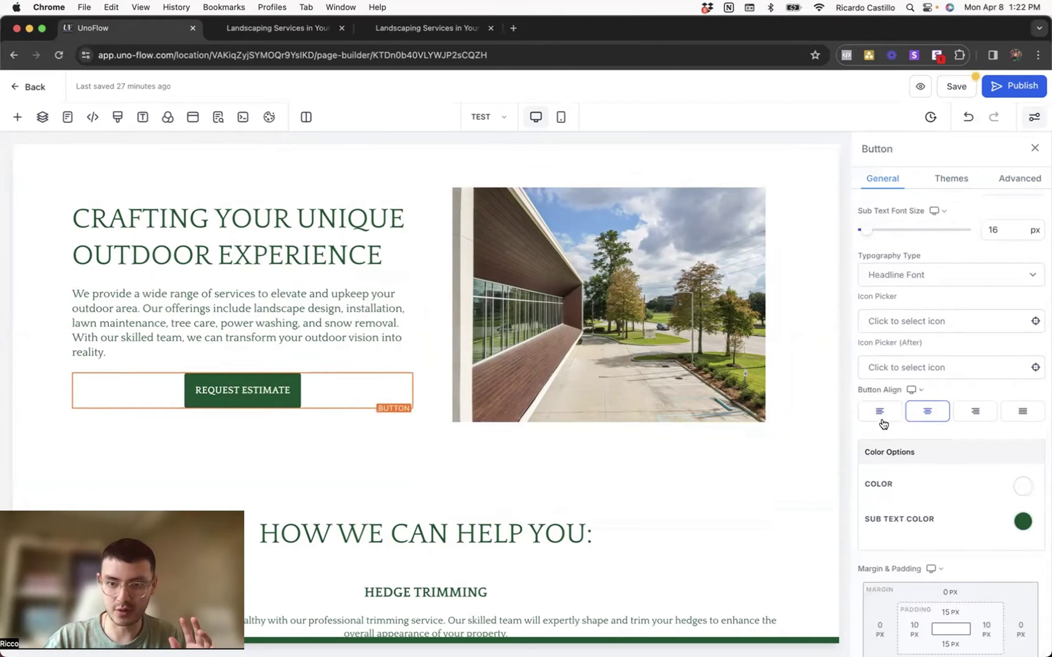
pyautogui.click(880, 412)
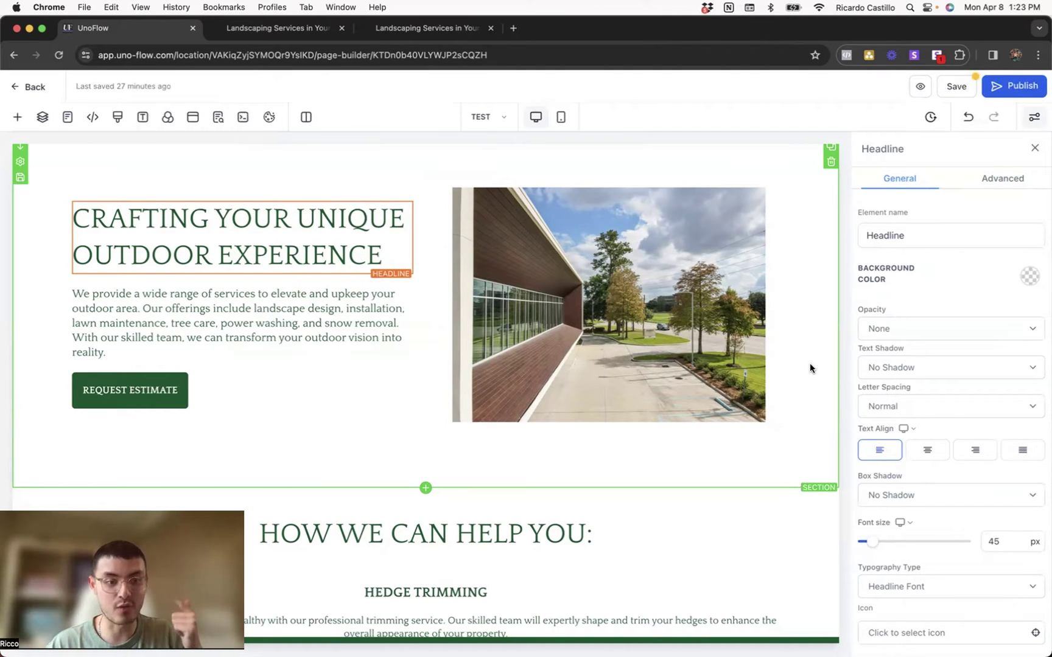
# Step: Compare the stacked services list in the original page preview with the bordered service card grid in the redesigned preview
pyautogui.scroll(-5, 733, 436)
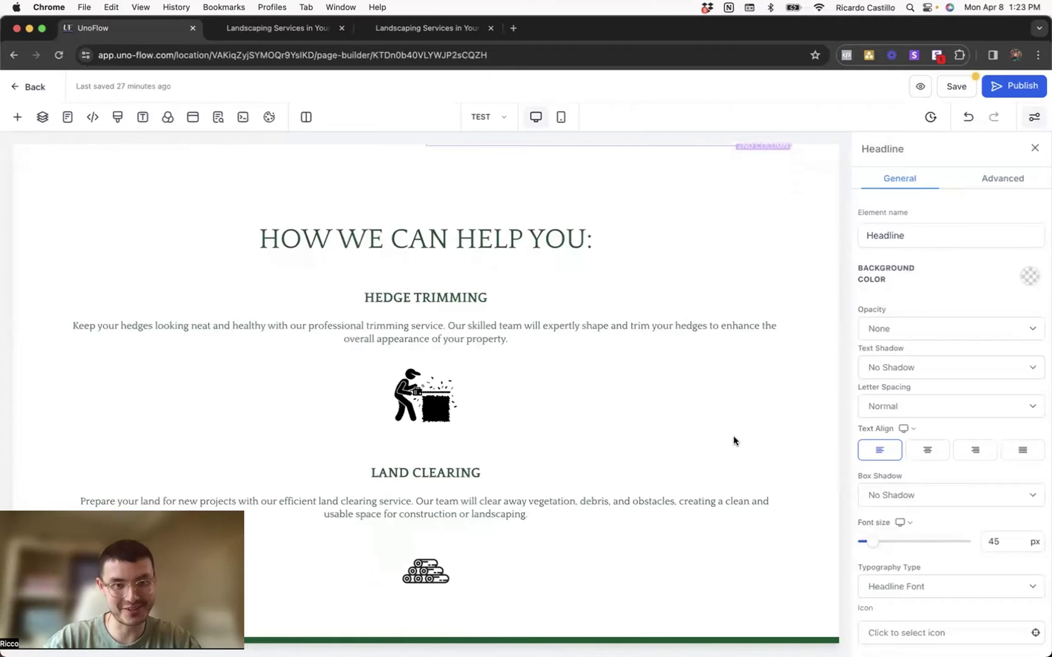
pyautogui.scroll(-1, 733, 436)
pyautogui.scroll(-5, 500, 291)
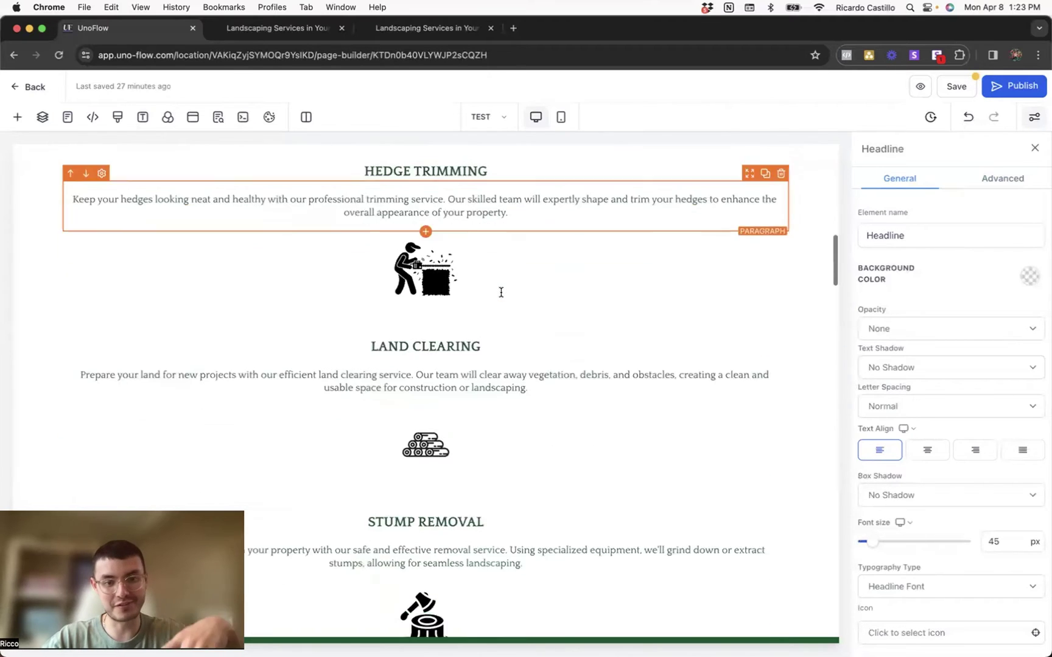
pyautogui.click(277, 28)
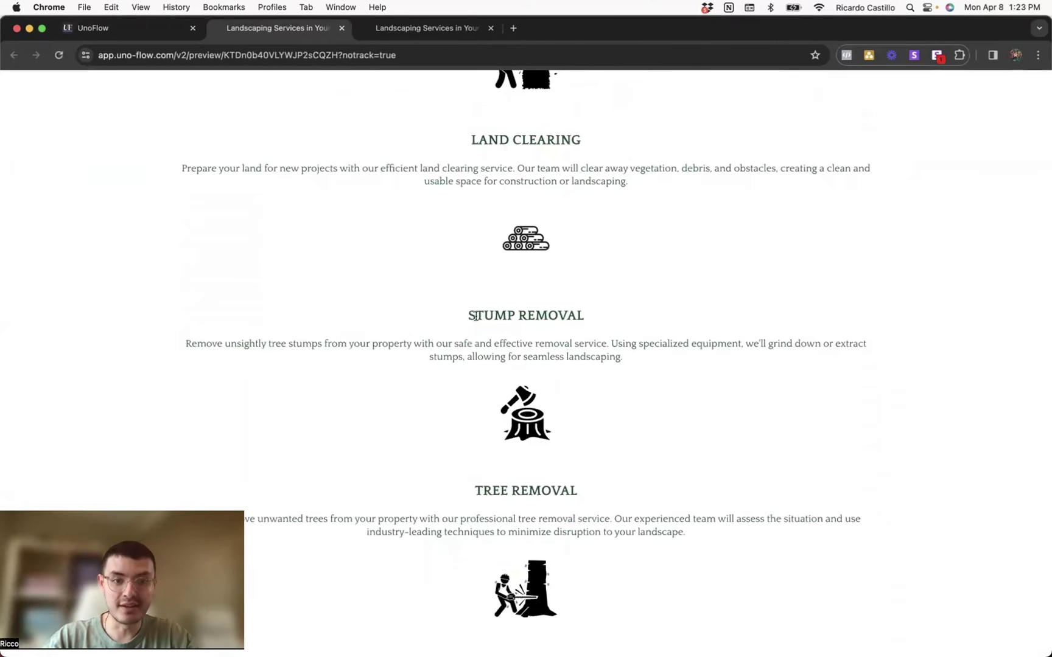
pyautogui.moveTo(469, 315); pyautogui.dragTo(611, 322)
pyautogui.click(611, 321)
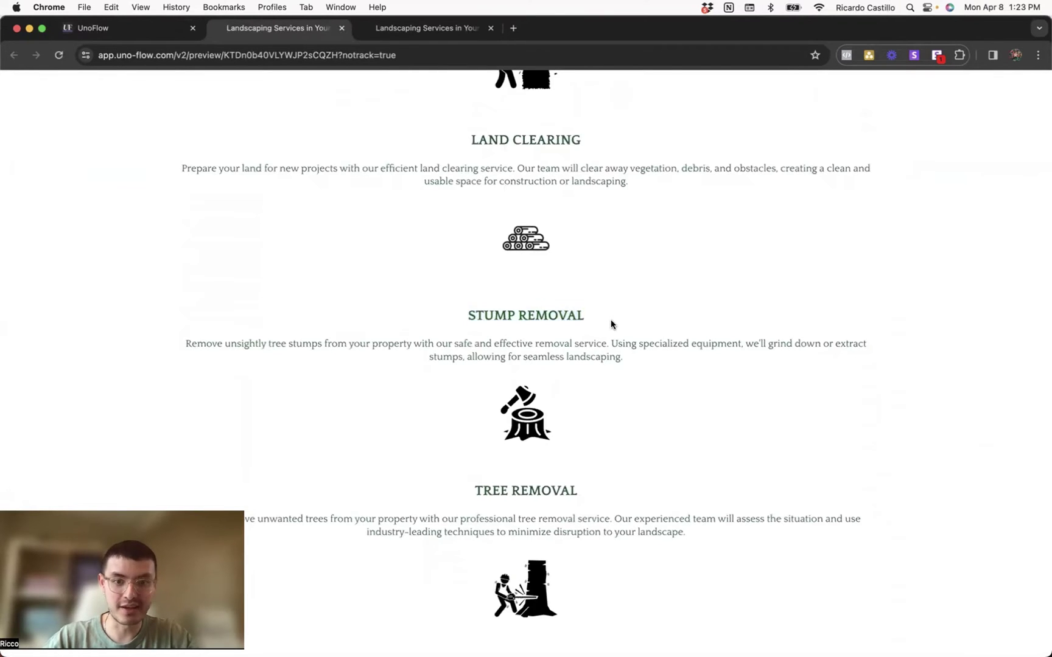
pyautogui.press('super+r')
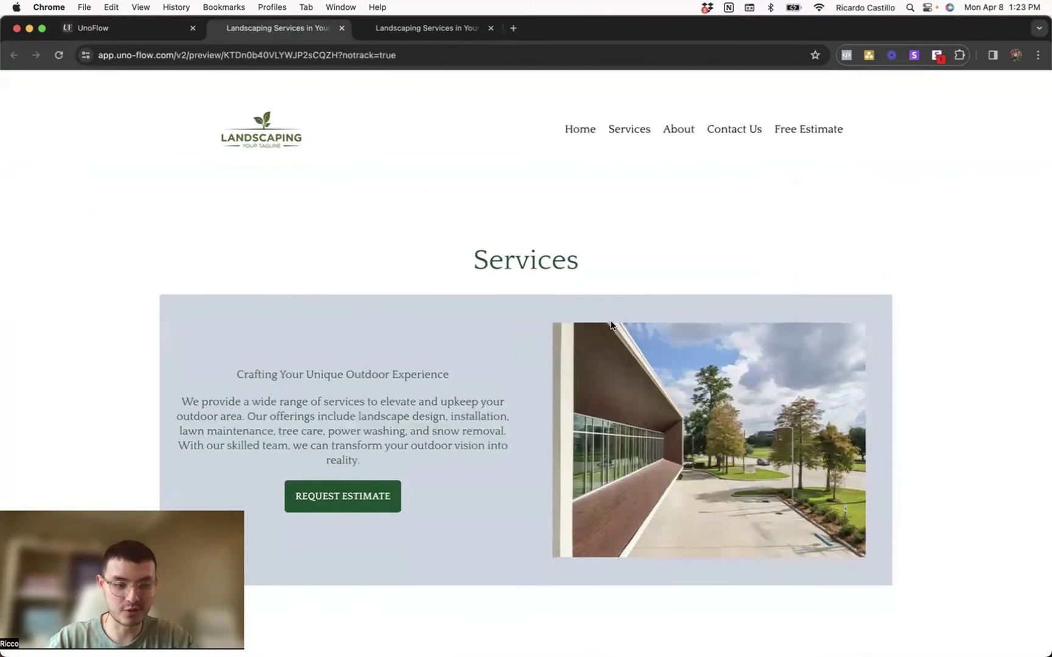
pyautogui.click(445, 31)
pyautogui.scroll(-10, 528, 268)
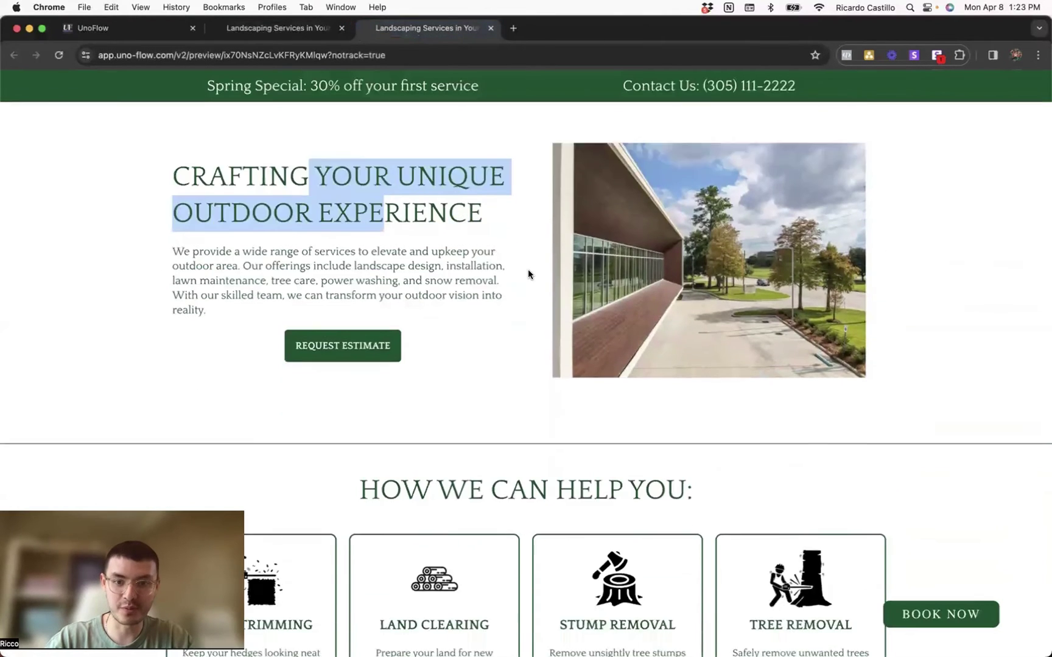
pyautogui.scroll(-2, 529, 274)
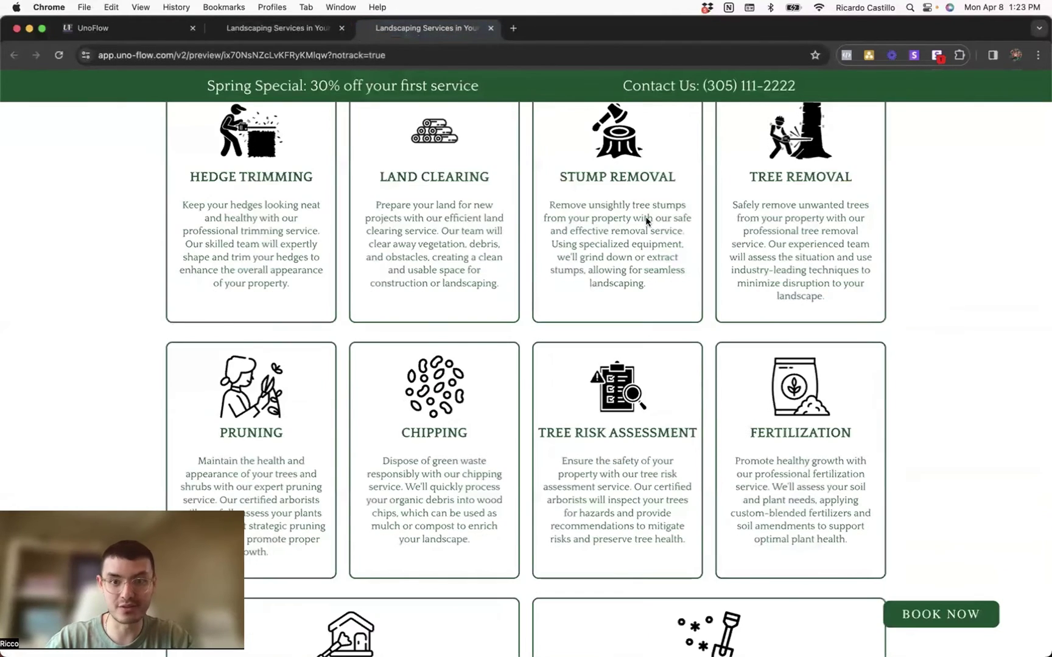
pyautogui.scroll(2, 662, 240)
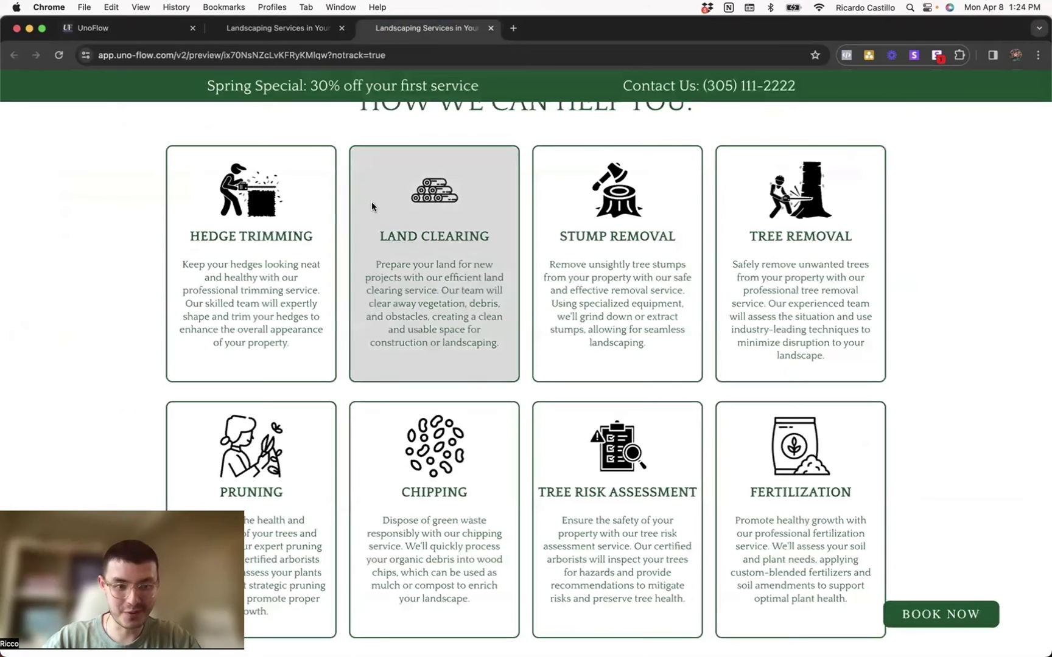
# Step: Back in the page builder, duplicate the Hedge Trimming column within its row
pyautogui.click(97, 28)
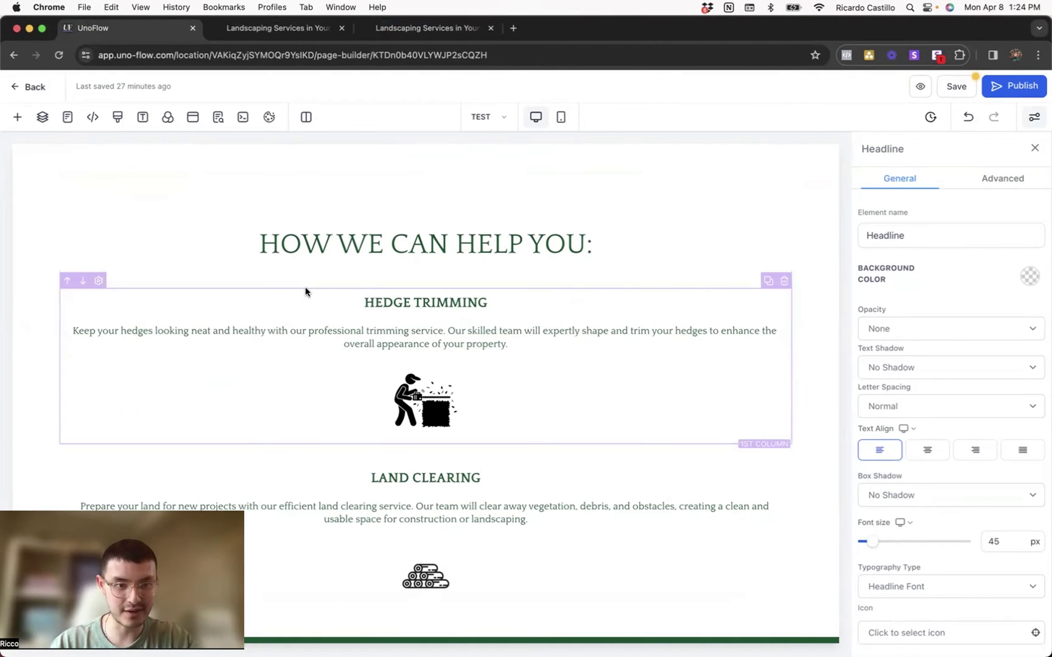
pyautogui.click(305, 287)
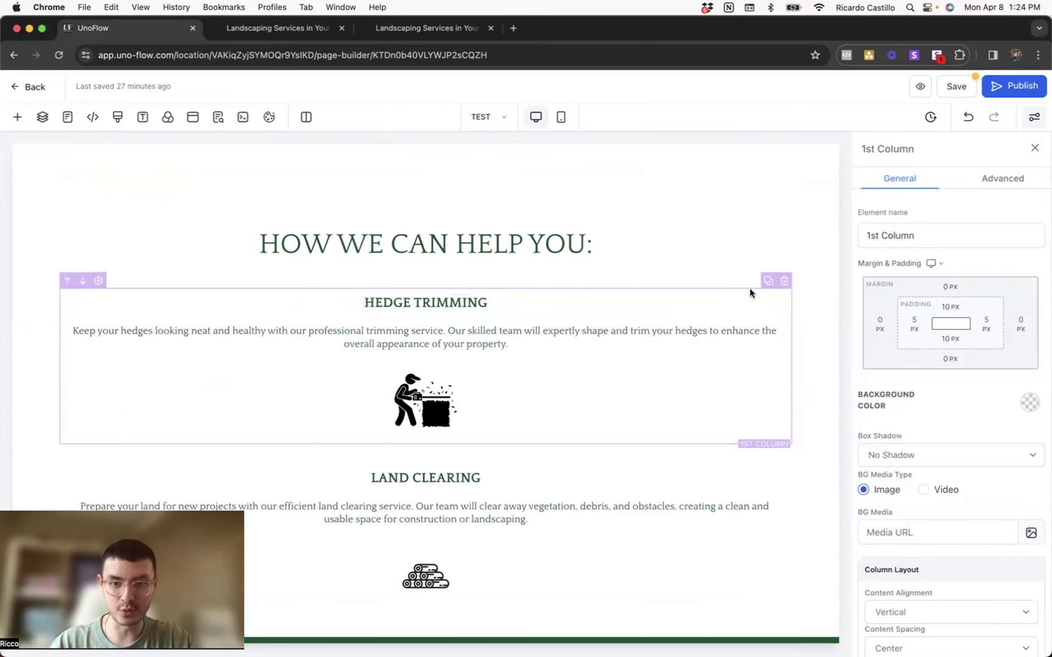
pyautogui.click(768, 281)
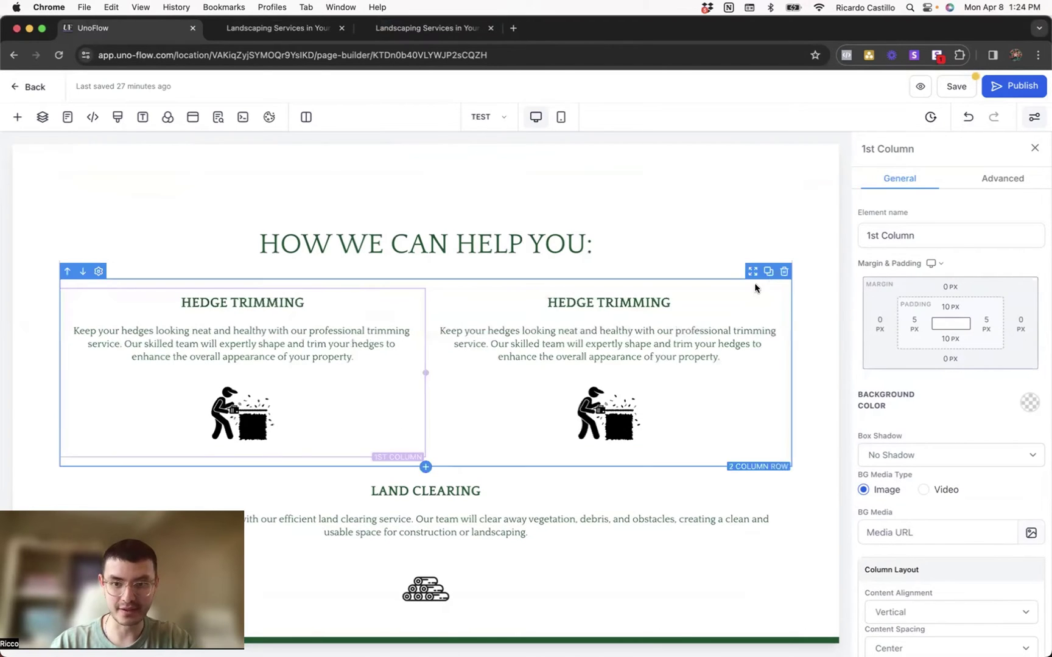
# Step: Replace the duplicated column's headline and paragraph with the Land Clearing headline and description copied from the row below
pyautogui.doubleClick(447, 489)
pyautogui.press('cmd+c')
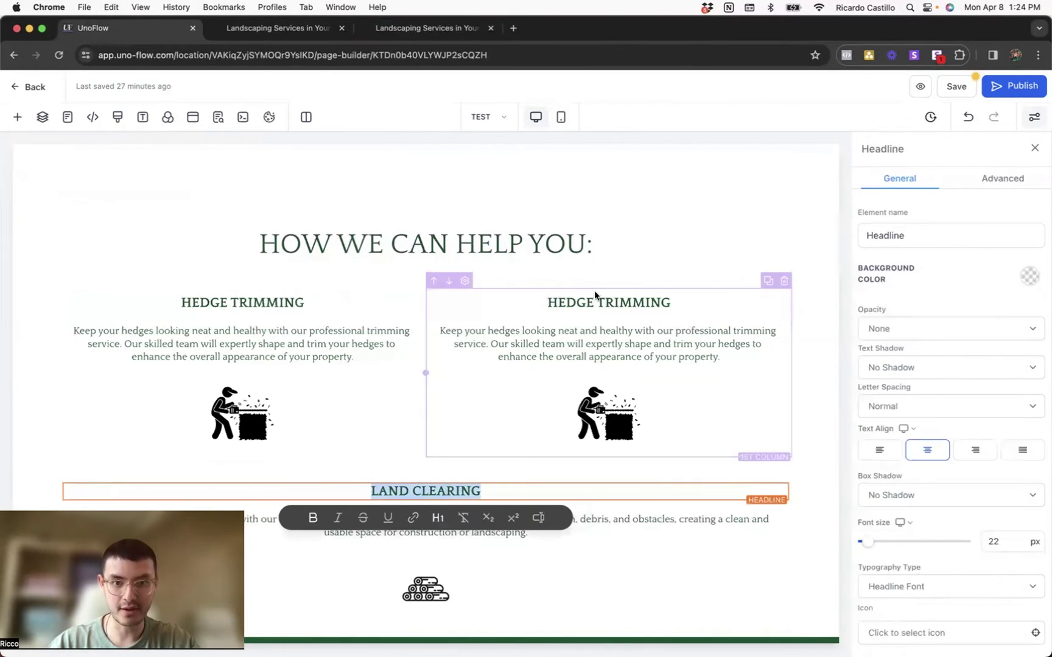
pyautogui.doubleClick(602, 302)
pyautogui.press('cmd+v')
pyautogui.doubleClick(479, 520)
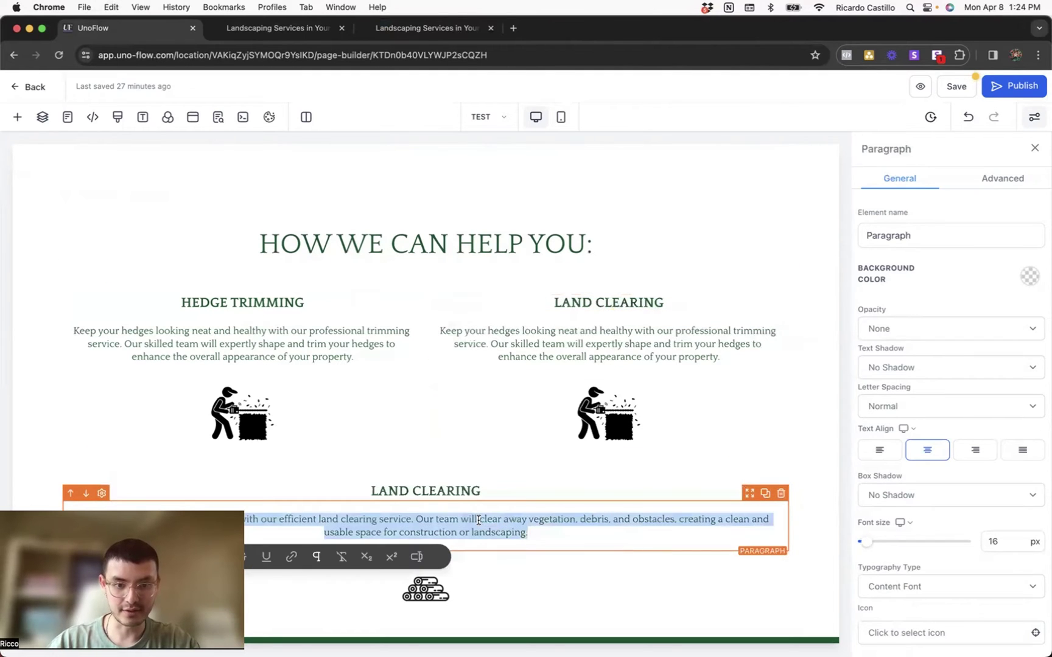
pyautogui.press('cmd+c')
pyautogui.doubleClick(567, 334)
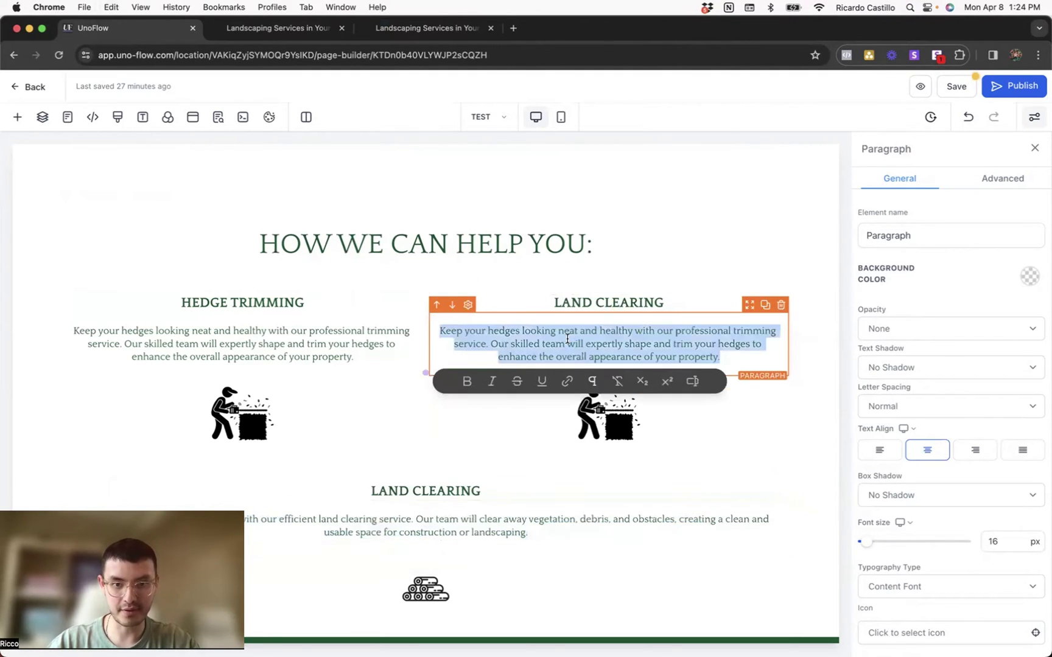
pyautogui.press('cmd+v')
# Step: Replace the duplicated column's hedge trimming icon with the Land Clearing log icon by reusing its image URL
pyautogui.click(433, 596)
pyautogui.tripleClick(947, 580)
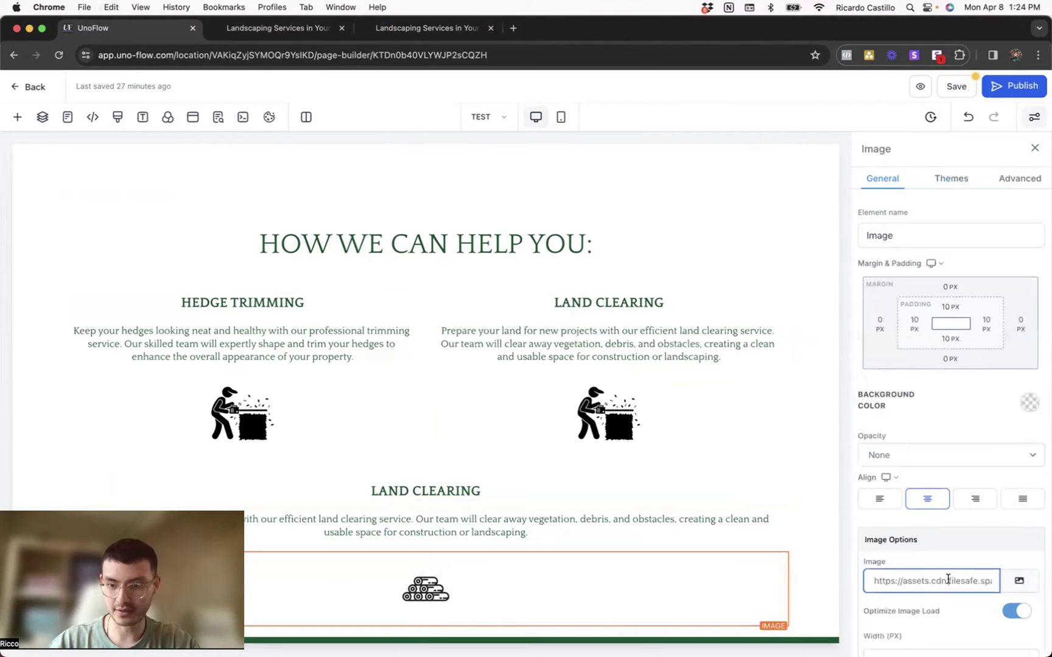
pyautogui.click(608, 413)
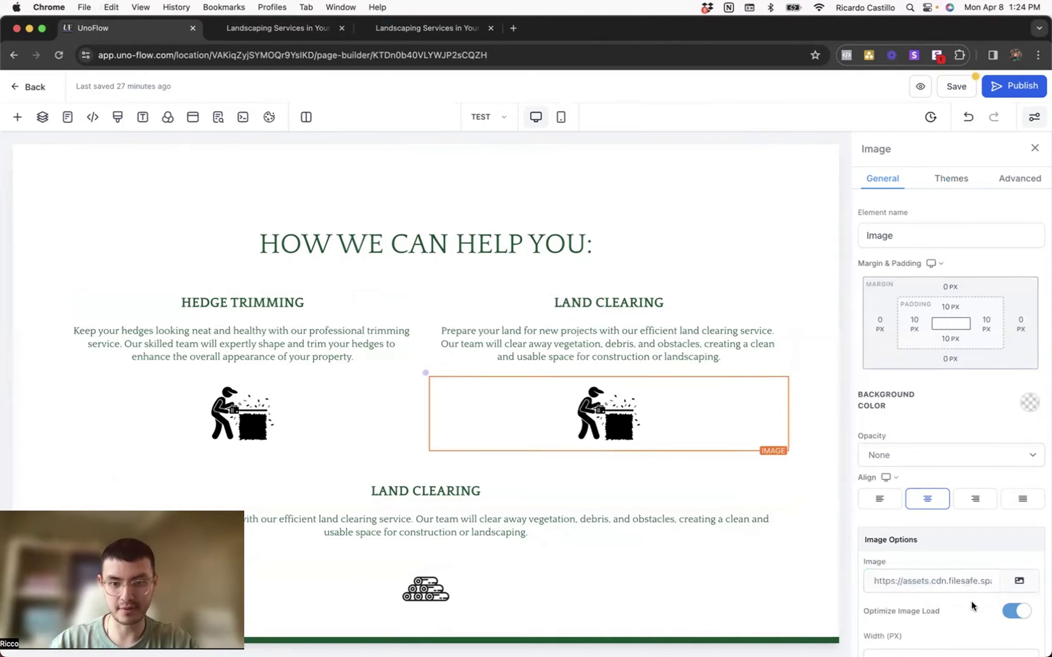
pyautogui.tripleClick(949, 582)
pyautogui.press('cmd+v')
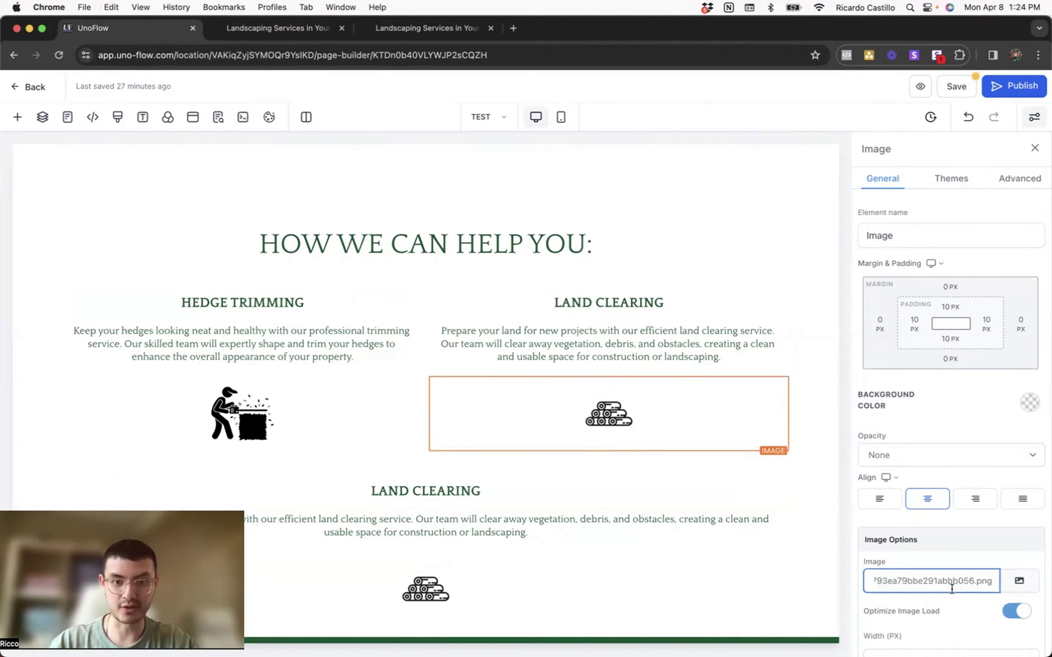
# Step: Move the icons in the Land Clearing and Hedge Trimming columns above their headlines
pyautogui.click(438, 370)
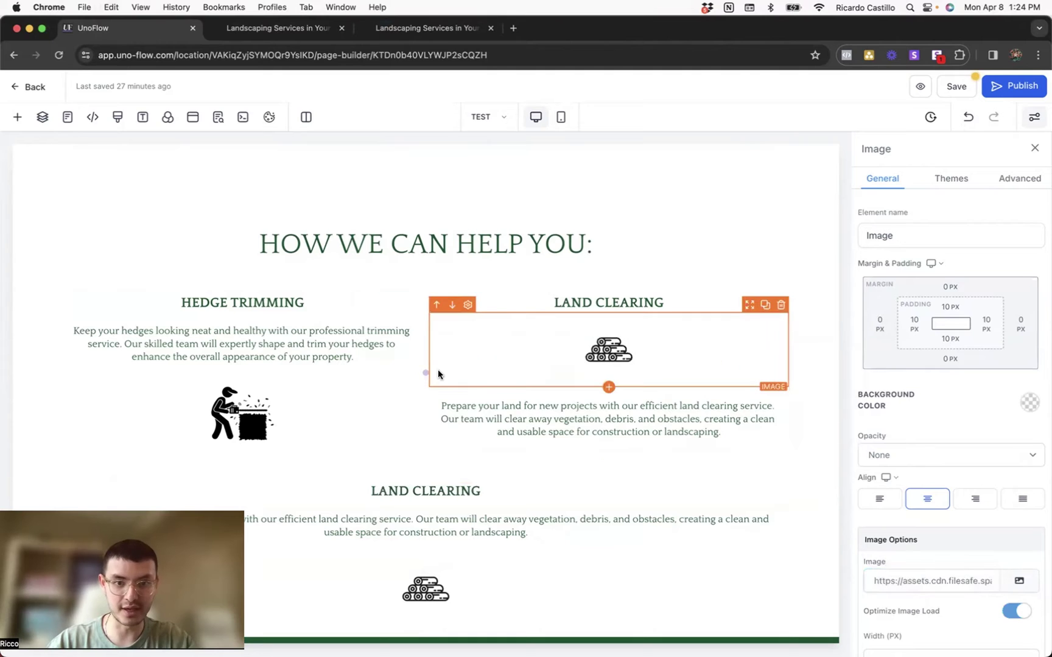
pyautogui.click(436, 305)
pyautogui.click(86, 380)
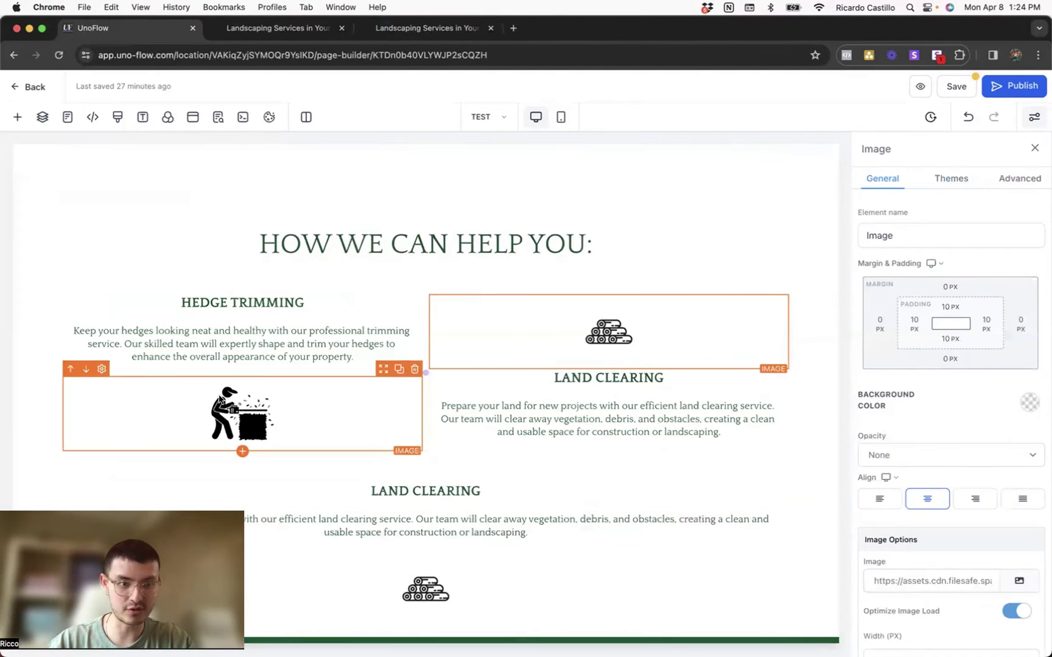
pyautogui.click(70, 369)
pyautogui.click(69, 315)
# Step: Give the Hedge Trimming column a Full Border with a 25px border radius
pyautogui.click(987, 186)
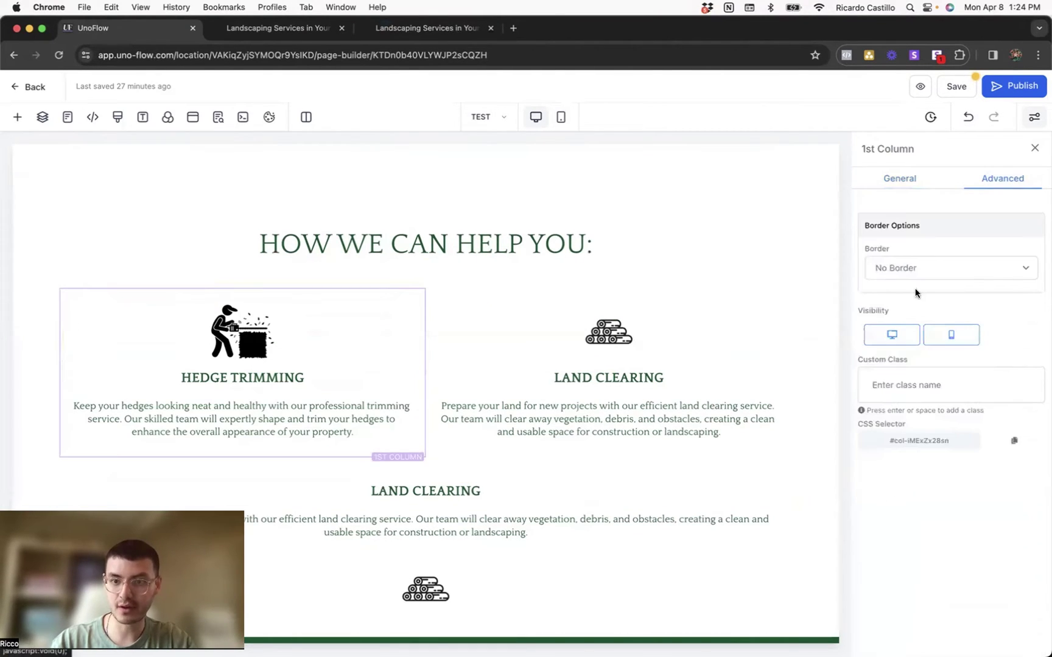
pyautogui.click(899, 267)
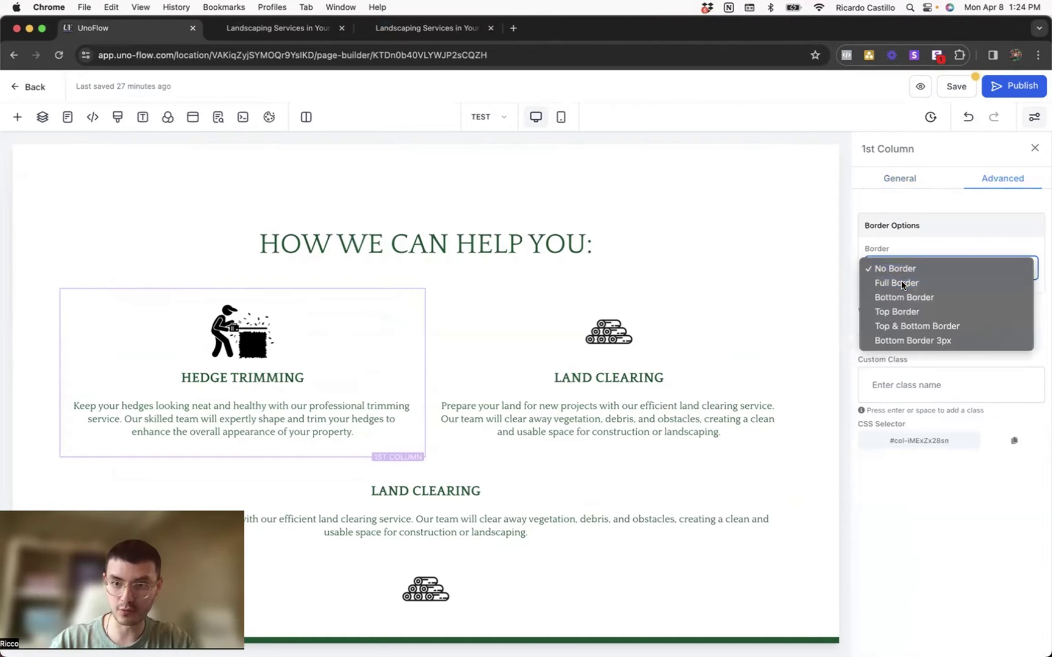
pyautogui.click(901, 283)
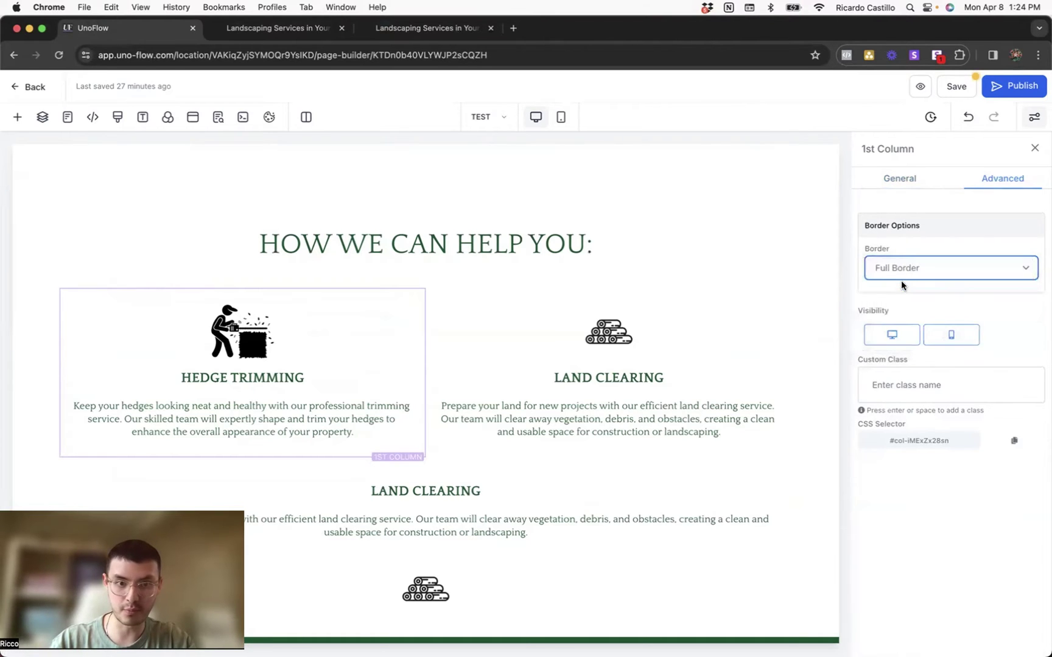
pyautogui.click(387, 189)
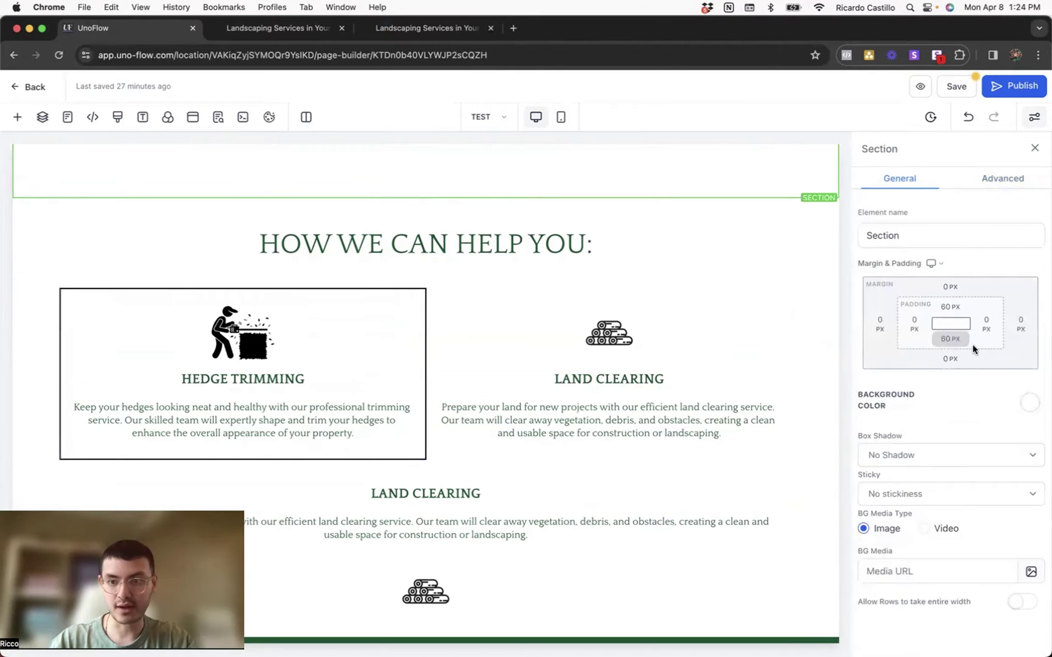
pyautogui.click(61, 312)
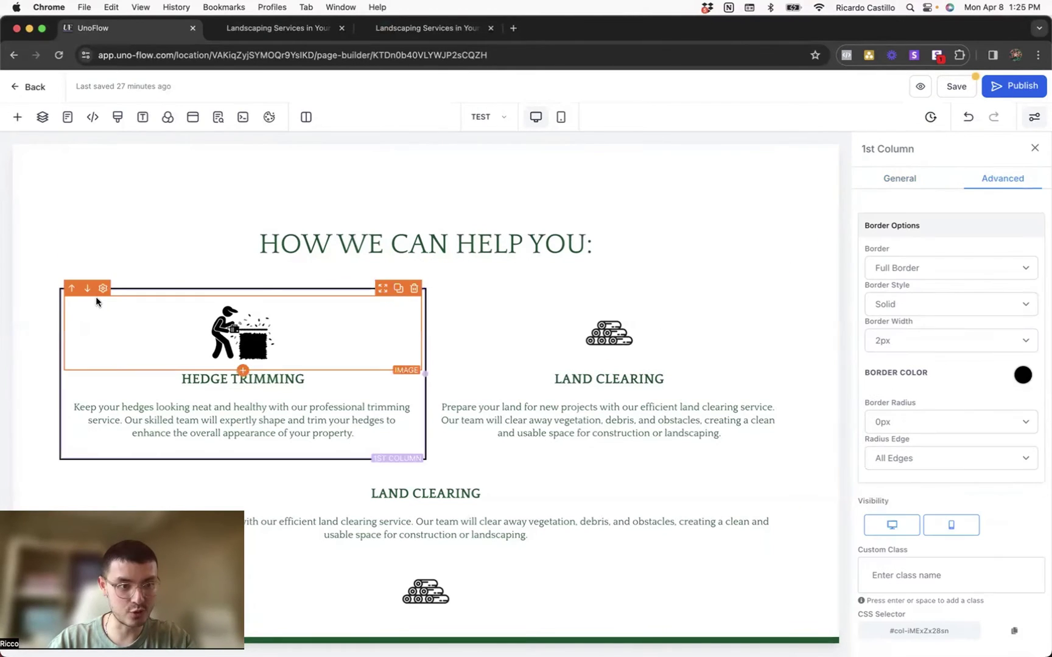
pyautogui.scroll(-1, 918, 438)
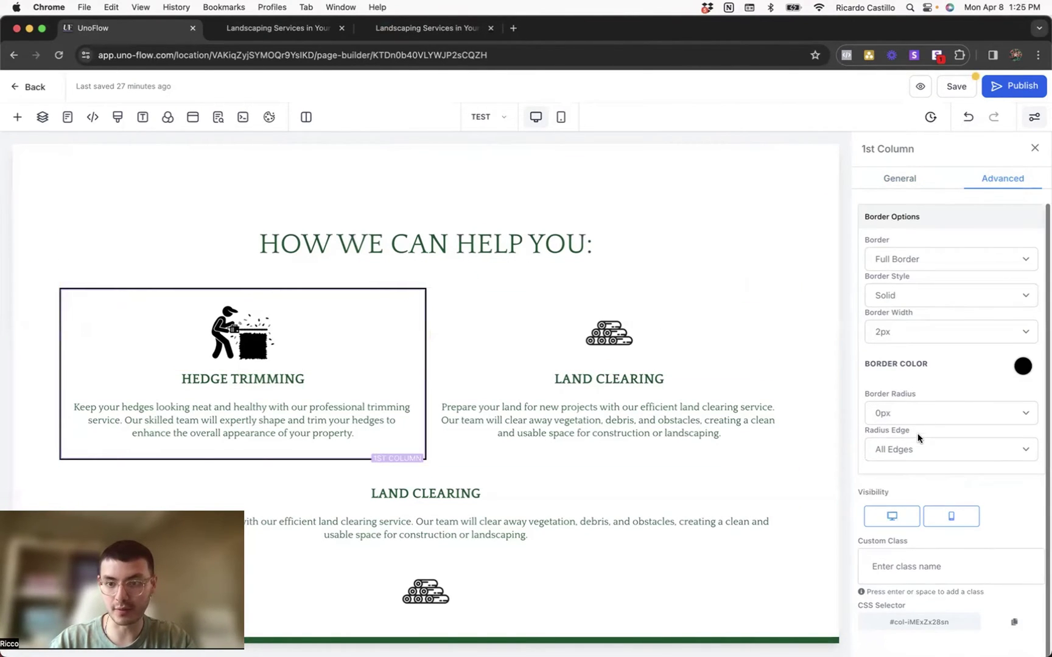
pyautogui.click(902, 412)
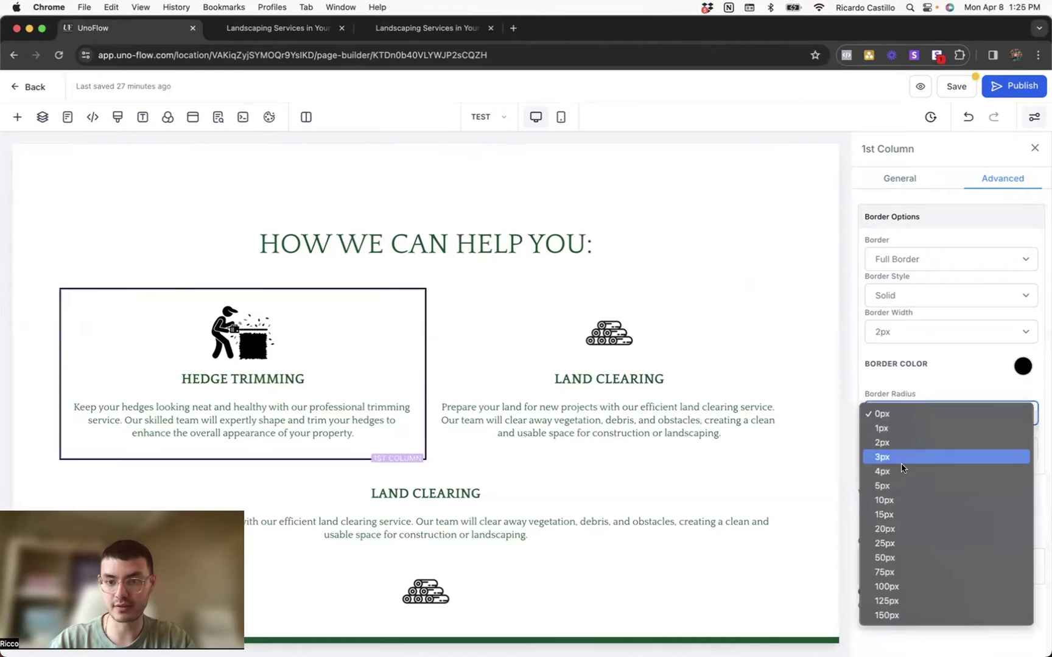
pyautogui.click(895, 541)
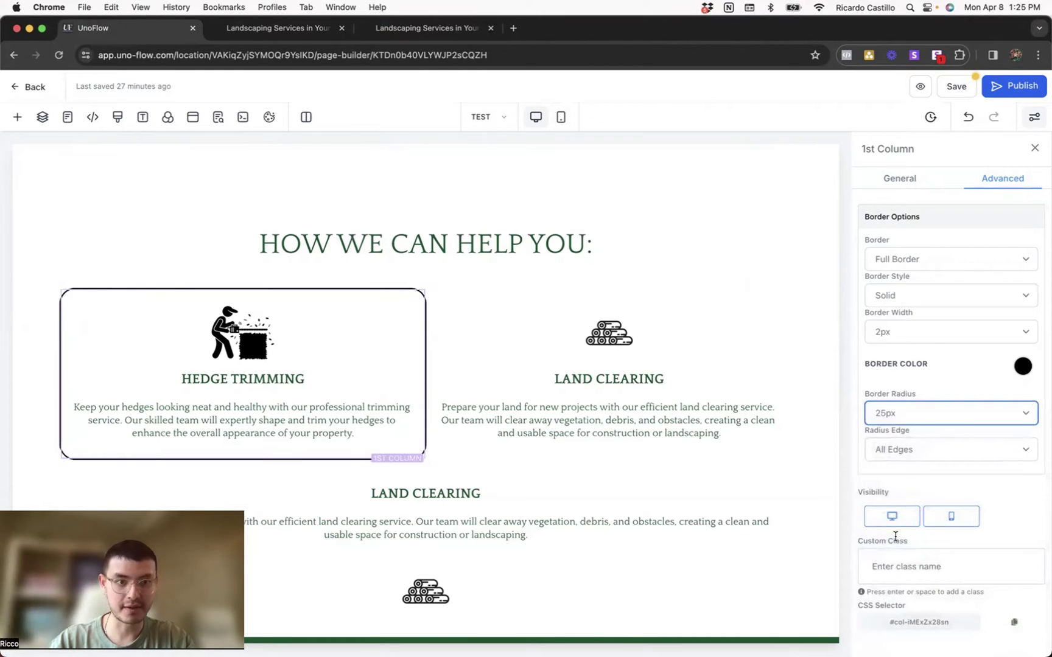
pyautogui.click(535, 211)
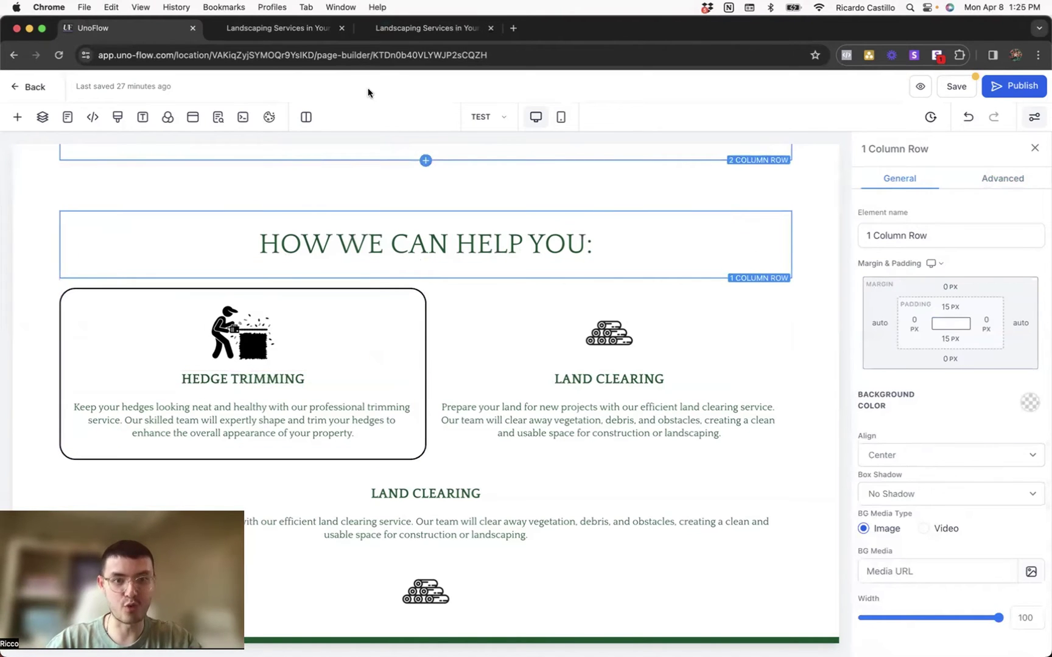
# Step: Examine the service card styling in the redesigned page preview and return to the Land Clearing column in the builder
pyautogui.click(426, 29)
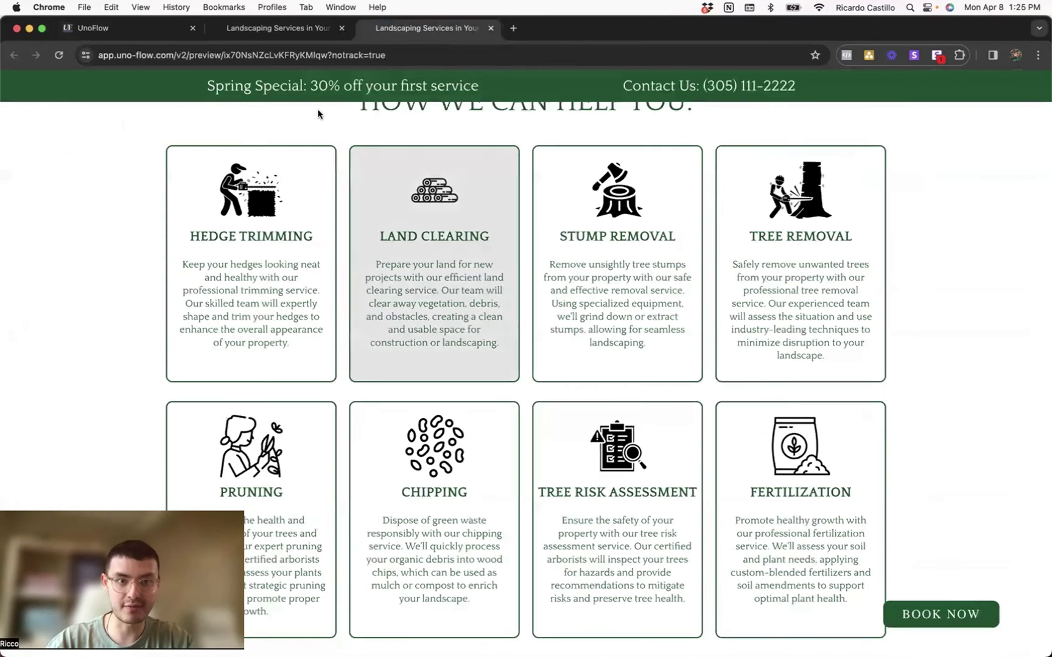
pyautogui.click(221, 30)
pyautogui.click(160, 30)
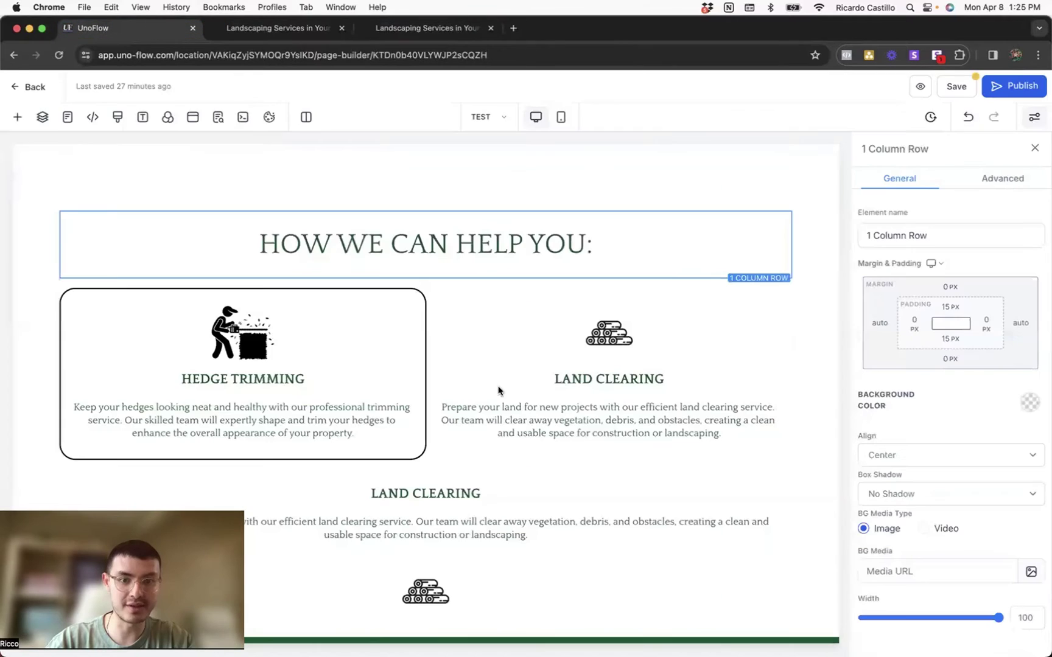
pyautogui.click(486, 316)
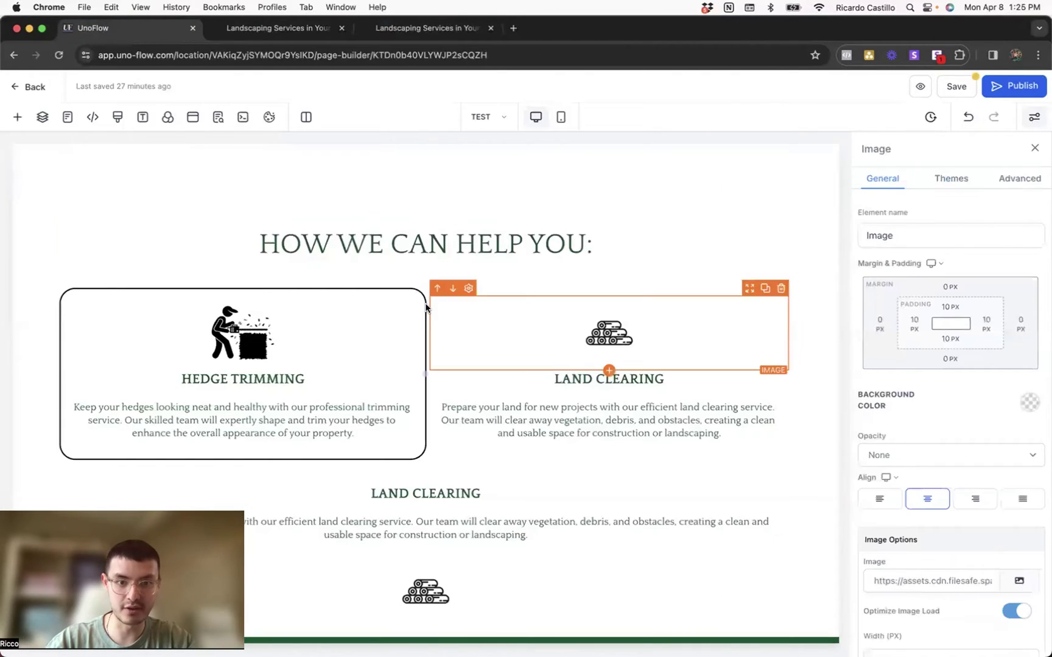
# Step: Give the Land Clearing column a solid 2px Full Border with a 25px border radius
pyautogui.click(499, 293)
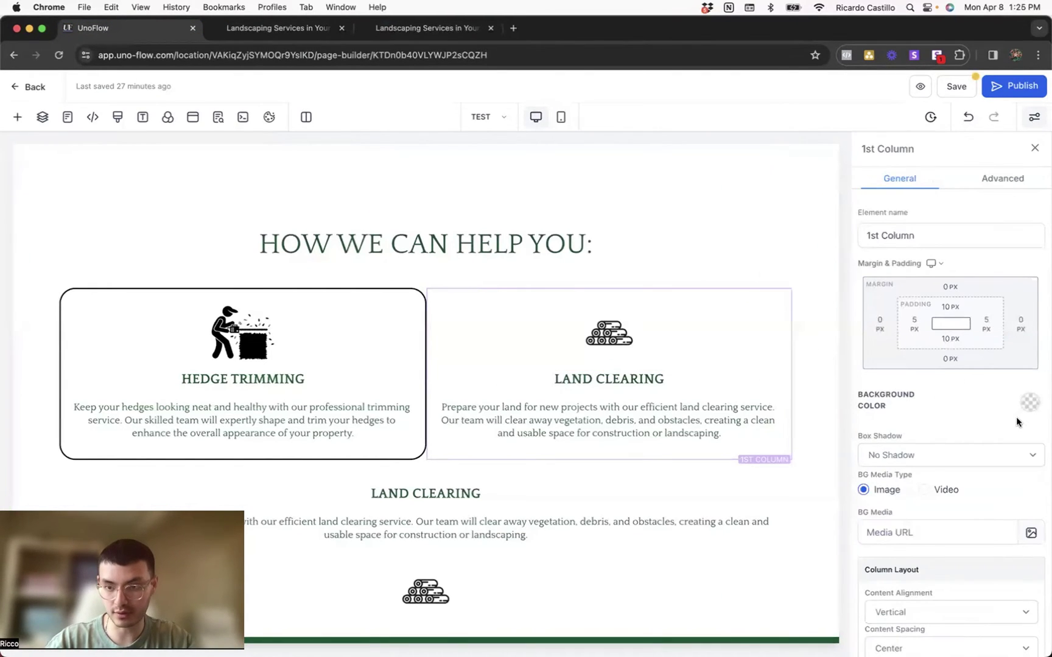
pyautogui.click(692, 174)
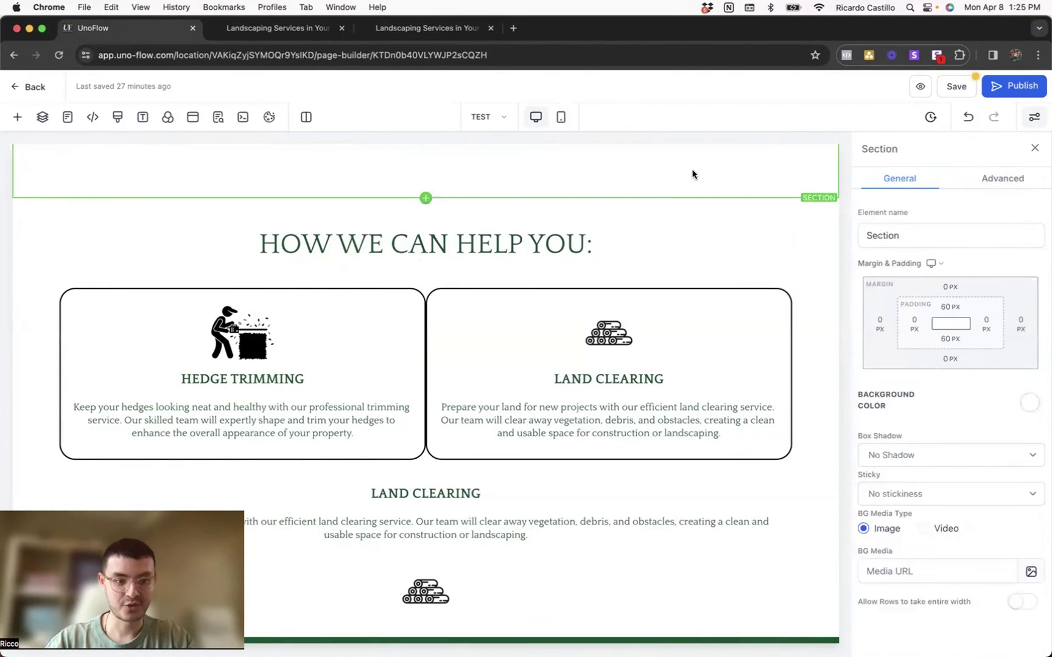
# Step: Set 10px left and right margins on the Hedge Trimming column and a 10px right margin on the Land Clearing column
pyautogui.click(412, 298)
pyautogui.click(879, 322)
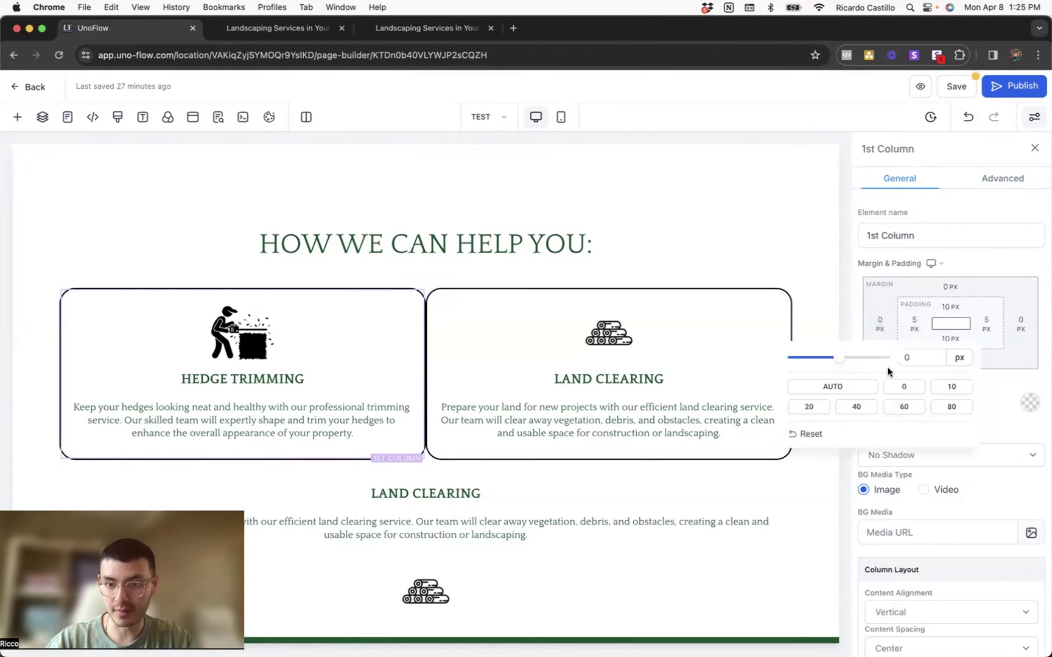
pyautogui.click(951, 387)
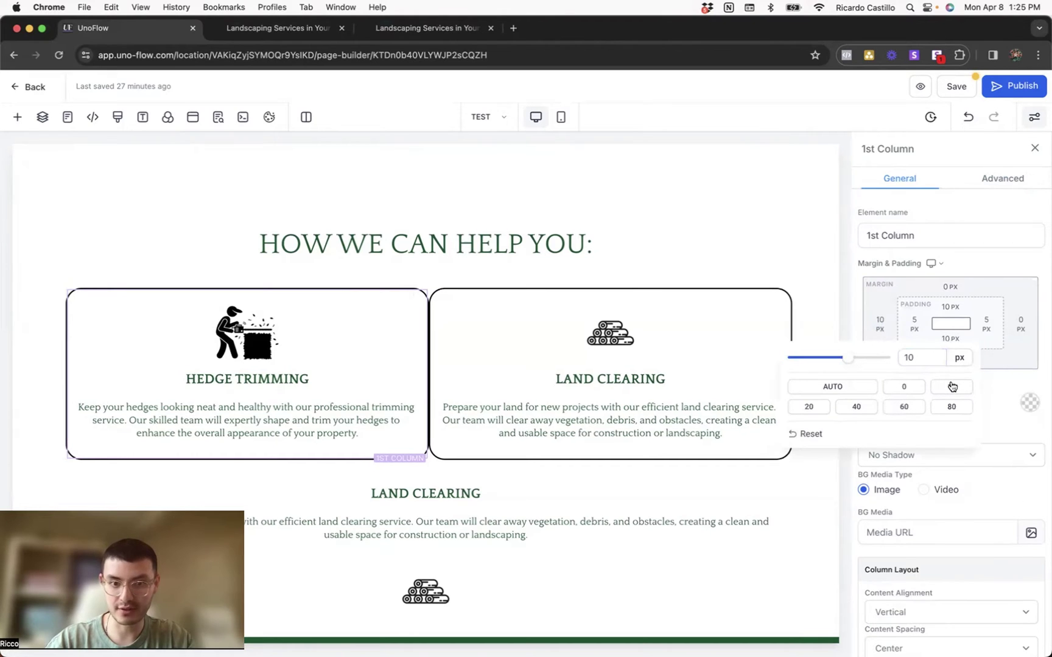
pyautogui.click(1013, 332)
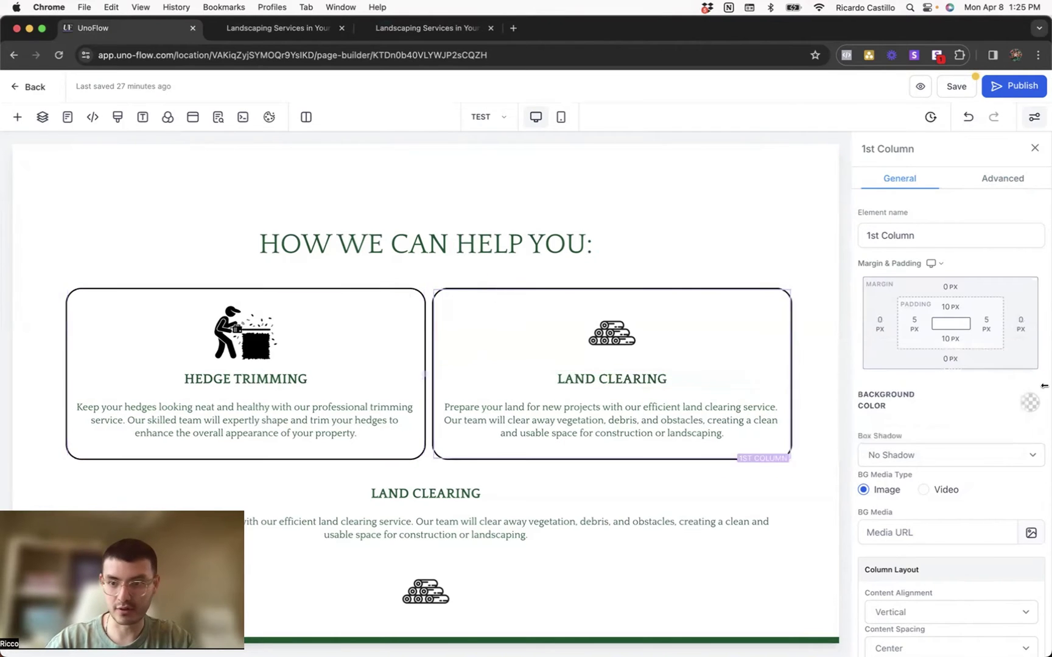
pyautogui.click(462, 219)
# Step: View the service cards in the redesigned preview, then switch to Notion and open the guide on making a section change color smoothly on hover
pyautogui.click(426, 28)
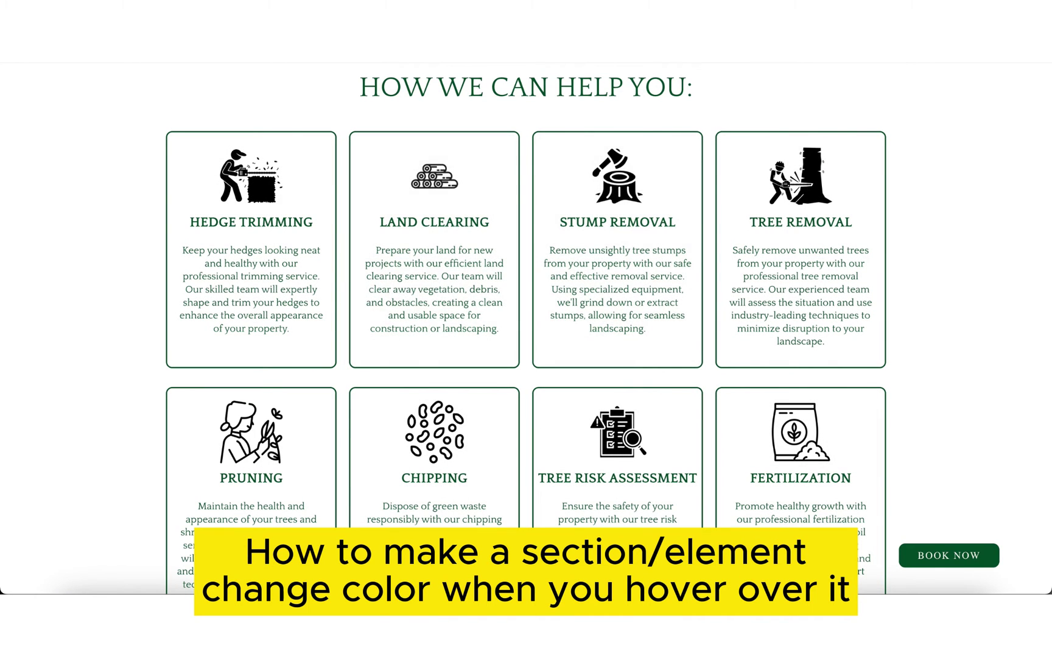
pyautogui.click(163, 34)
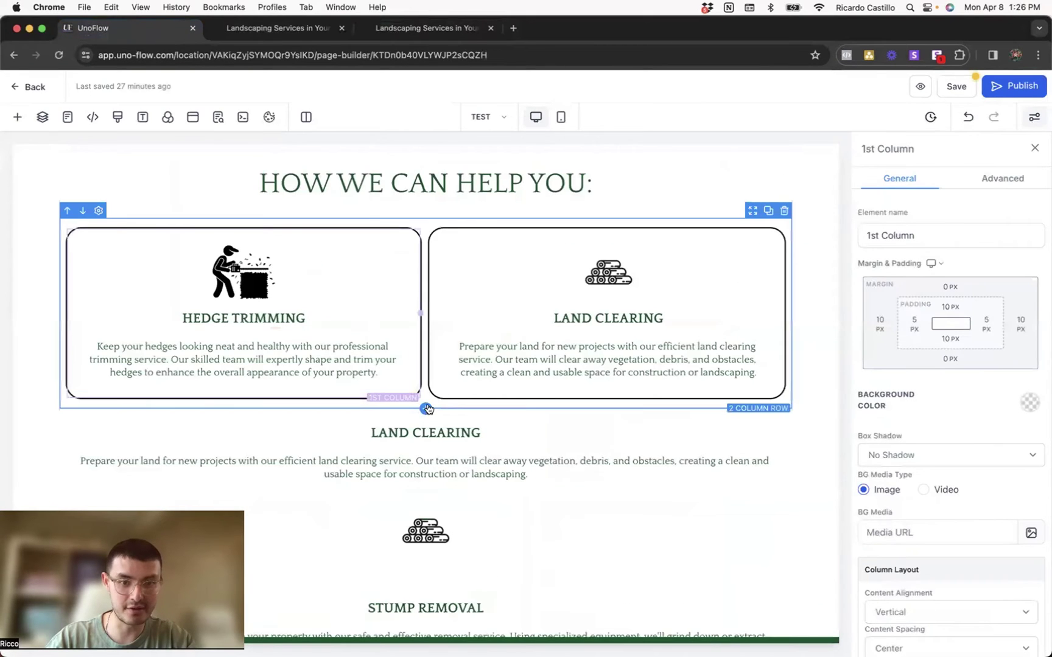
pyautogui.hotkey('ctrl', 'Up')
pyautogui.click(368, 405)
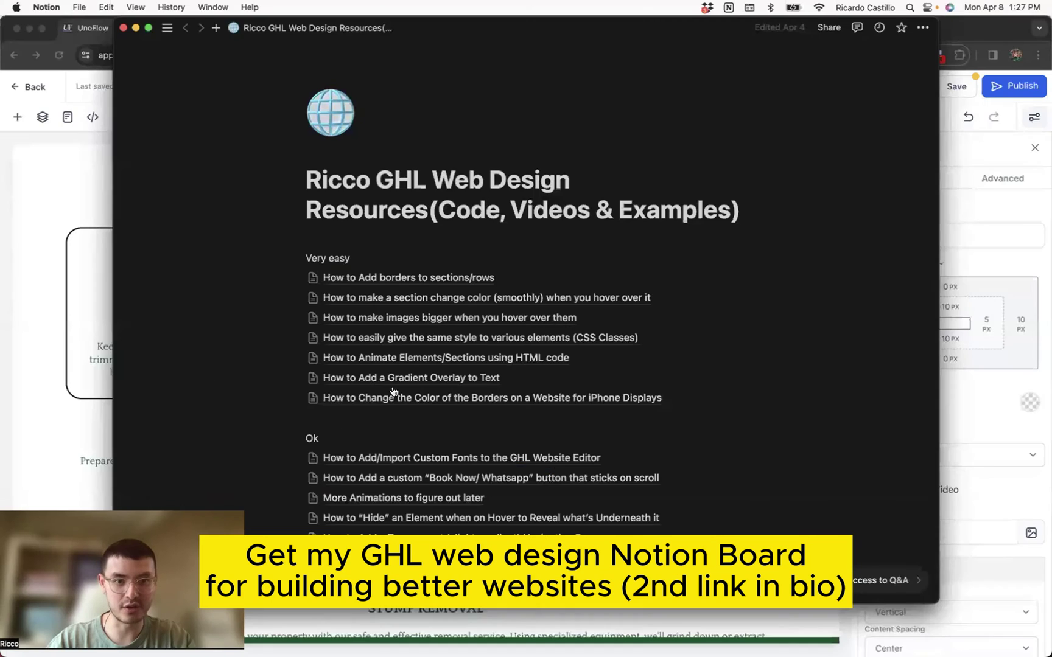
pyautogui.scroll(-1, 494, 378)
pyautogui.moveTo(494, 378)
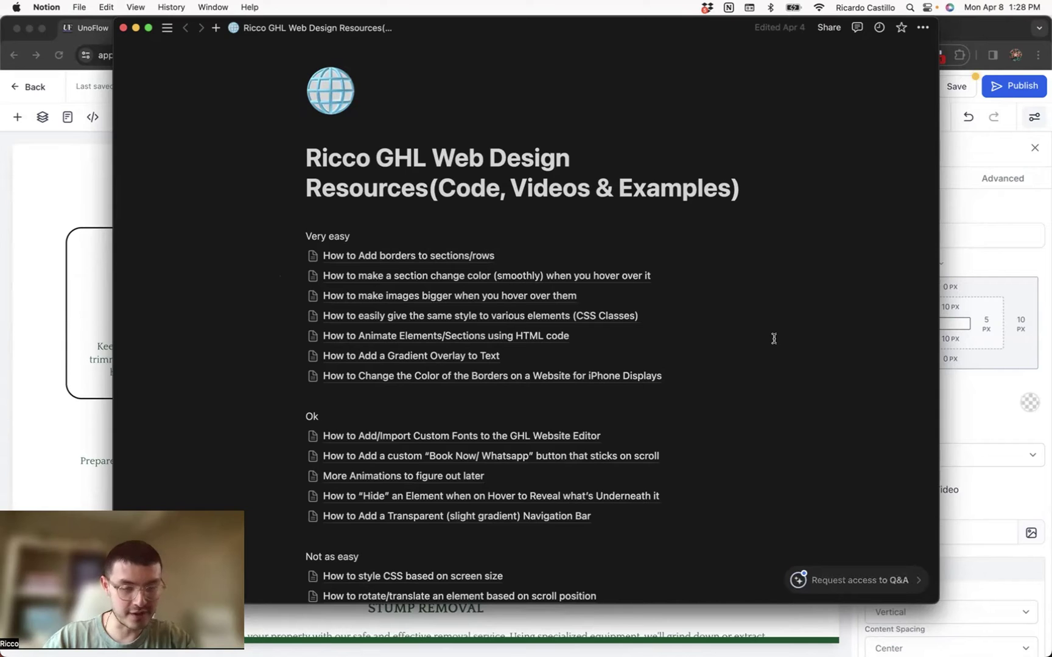
pyautogui.click(625, 276)
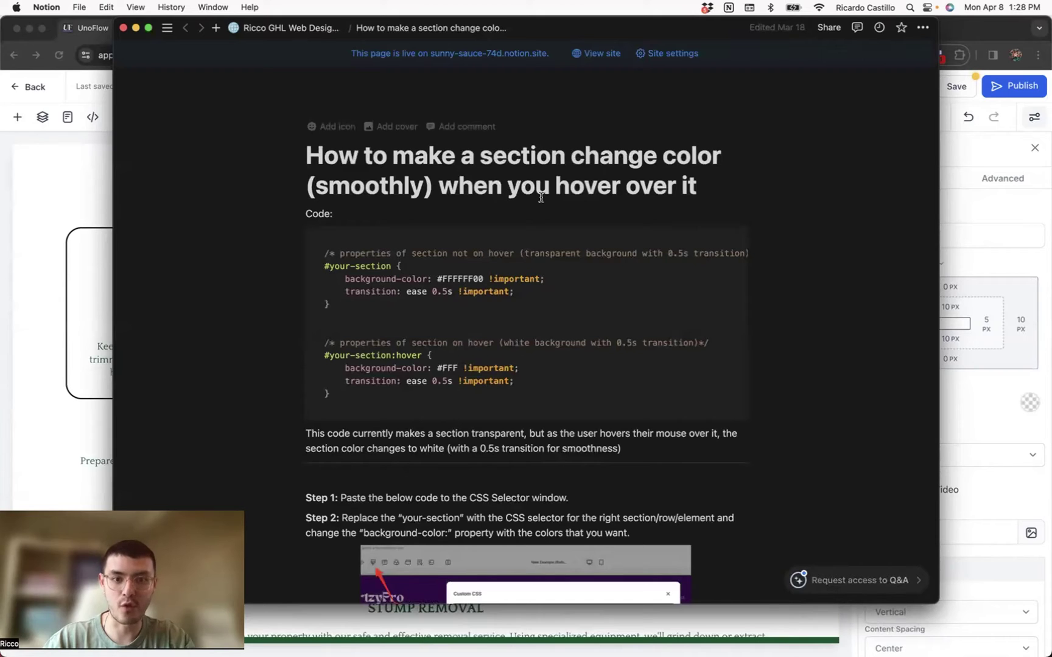
# Step: Copy the #your-section transition and hover rules from the Notion guide into the page builder's Custom CSS
pyautogui.moveTo(343, 397); pyautogui.dragTo(49, 237)
pyautogui.press('super+c')
pyautogui.click(48, 237)
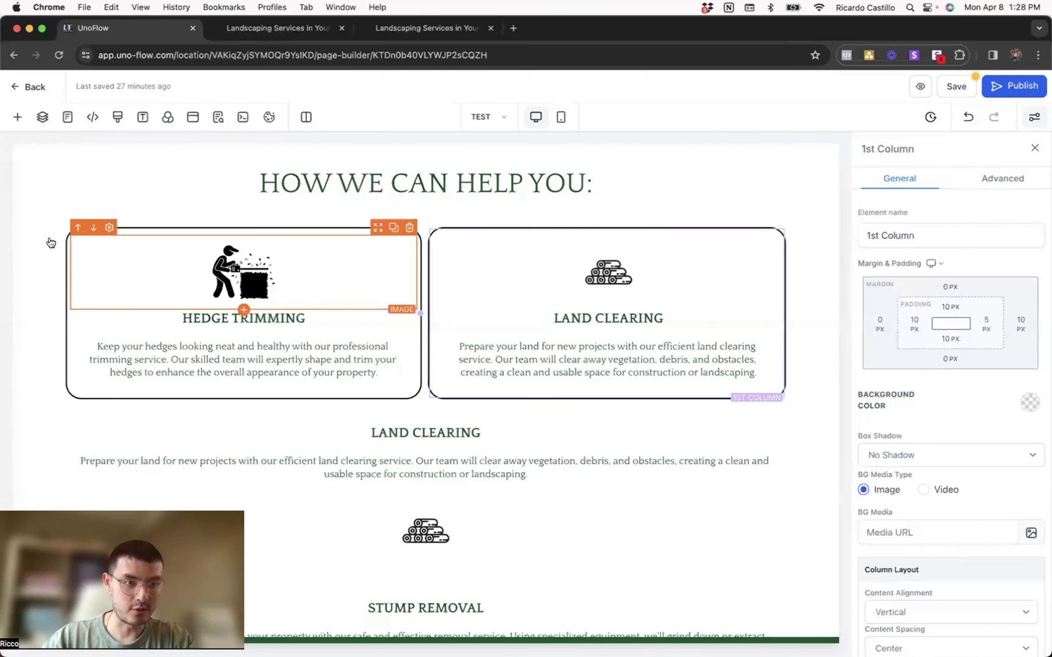
pyautogui.click(118, 120)
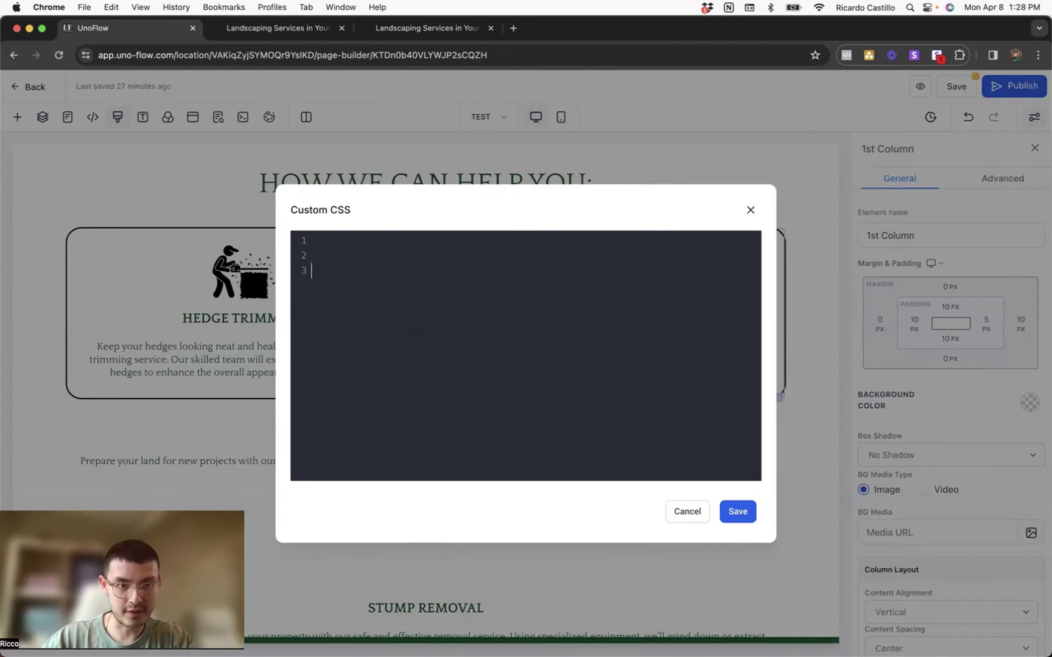
pyautogui.press('super+v')
# Step: Remove the background-color line from the base CSS rule and set the hover rule's background color to #d2d2d2
pyautogui.click(415, 286)
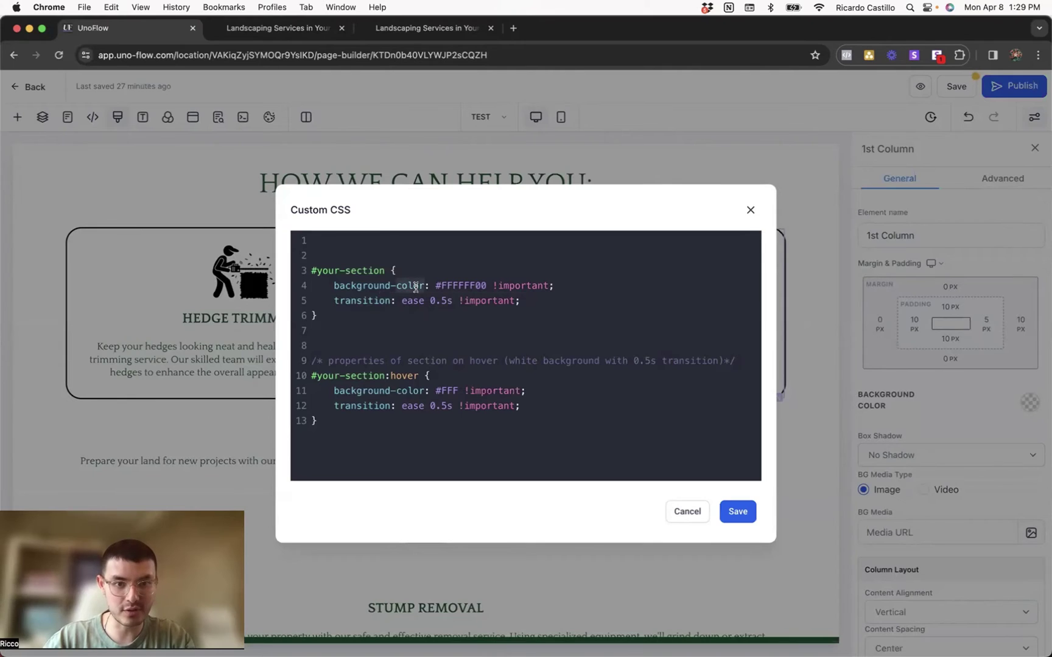
pyautogui.press('BackSpace')
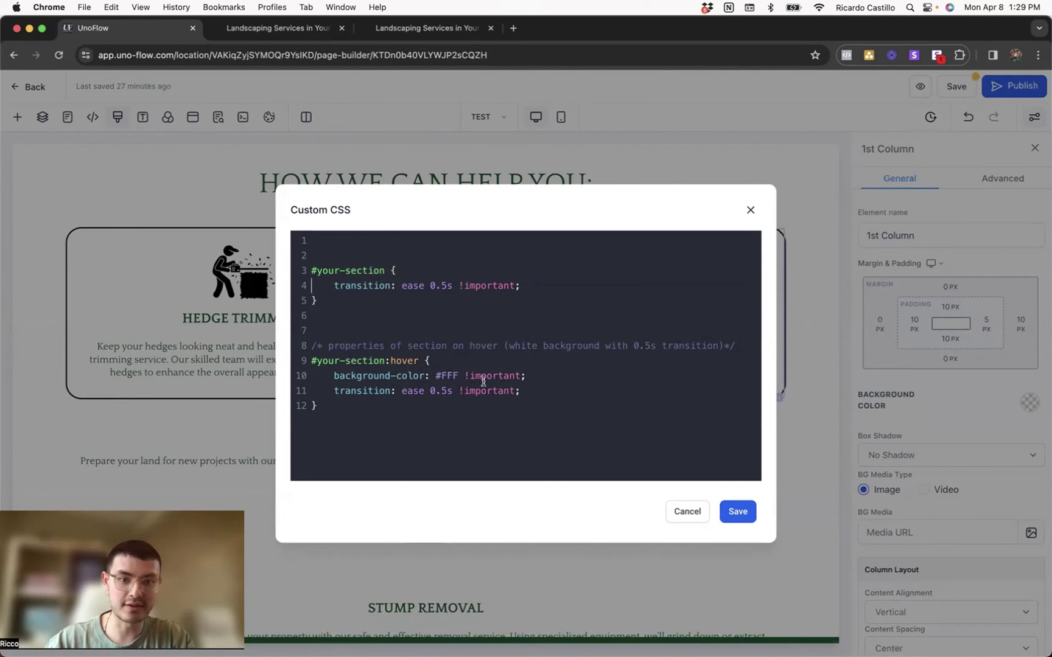
pyautogui.press('BackSpace')
pyautogui.press('BackSpace')
pyautogui.press('BackSpace')
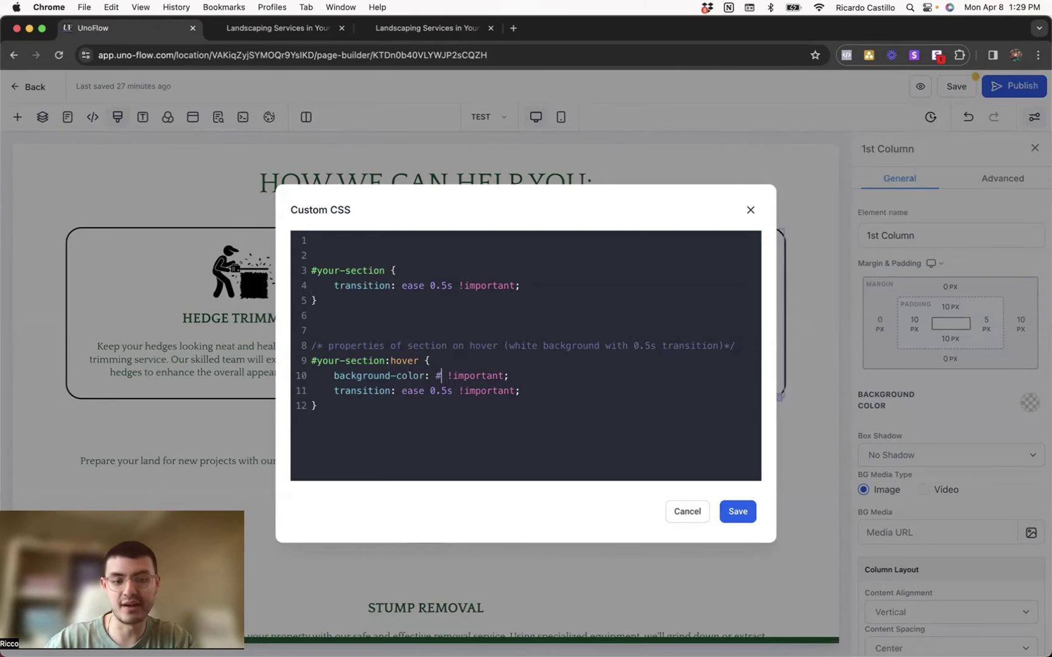
pyautogui.write('2d2d2')
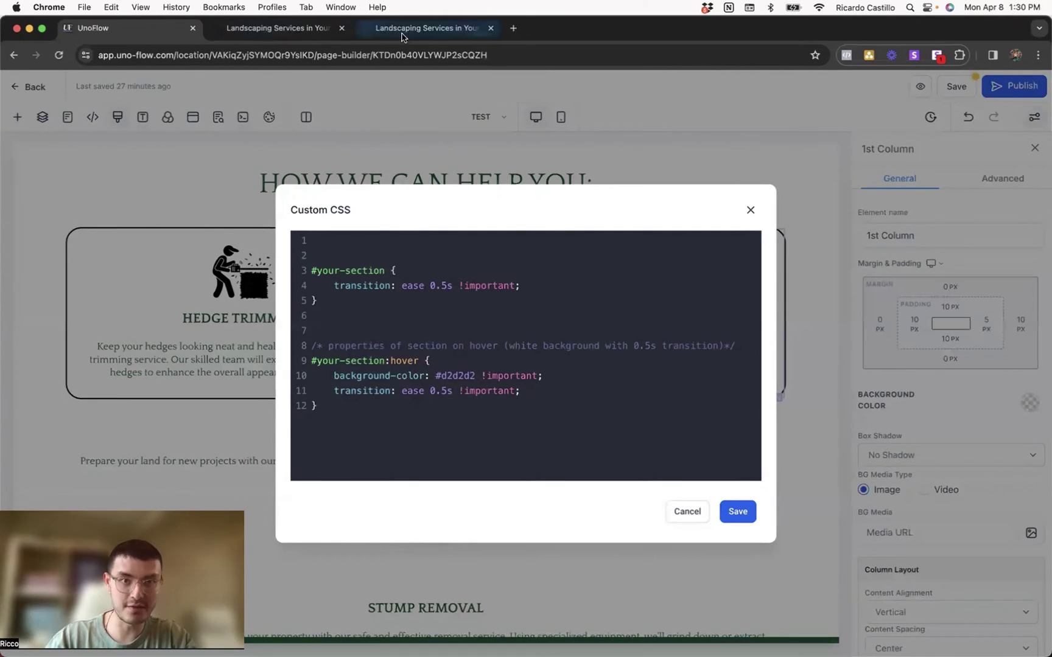
# Step: Examine the hover color of the service cards in the redesigned page preview and return to the Custom CSS
pyautogui.click(426, 28)
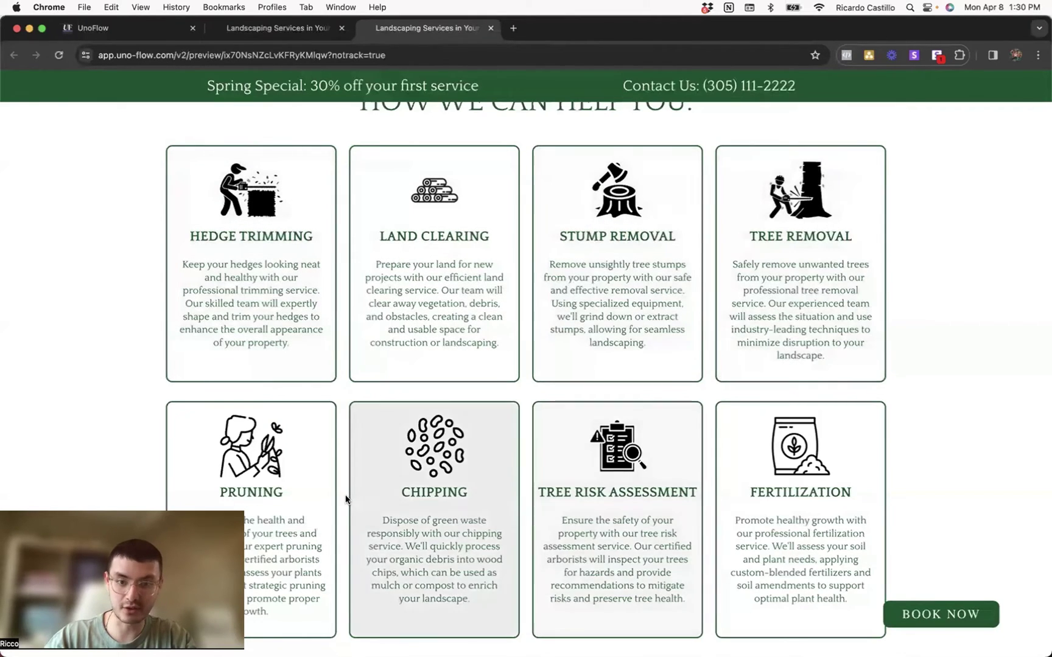
pyautogui.scroll(-3, 347, 439)
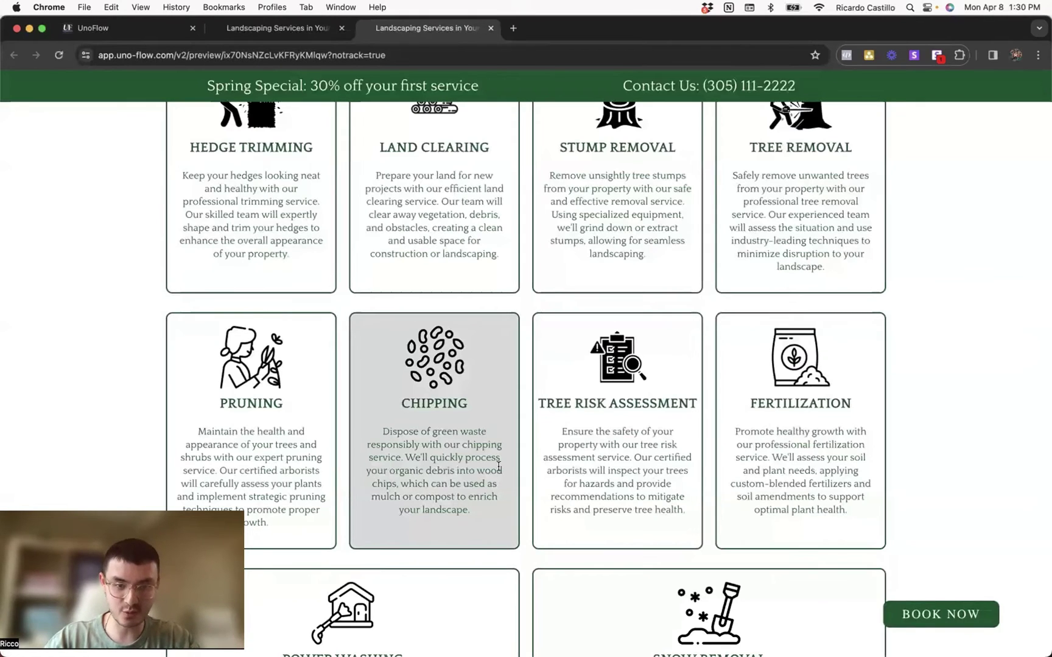
pyautogui.click(160, 32)
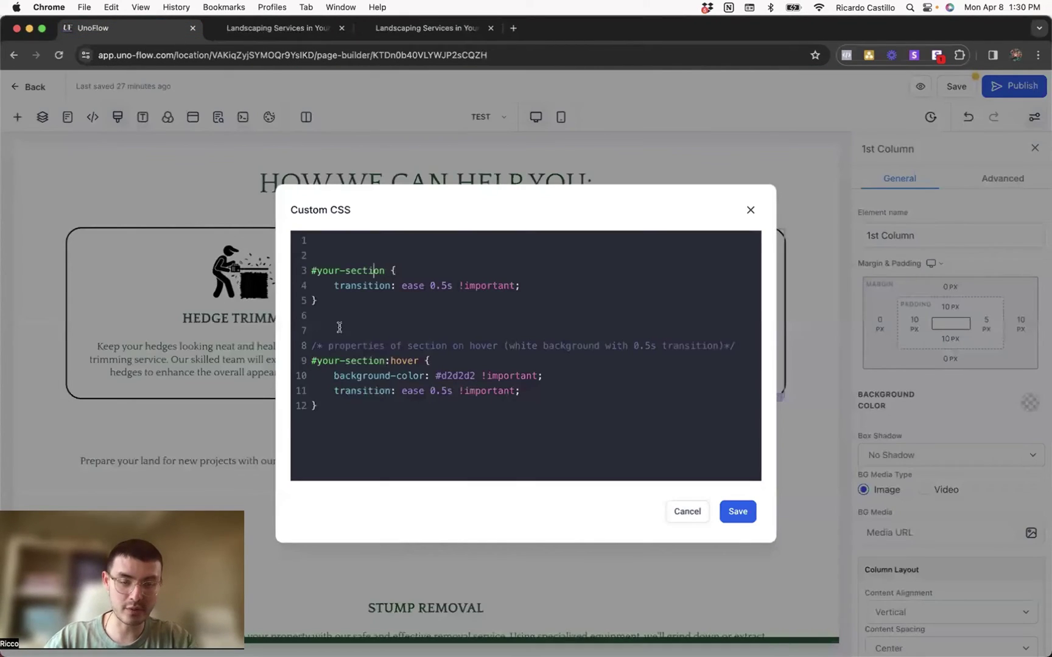
# Step: Replace the #your-section selector of the base CSS rule with the class .servicesstyling1
pyautogui.click(375, 268)
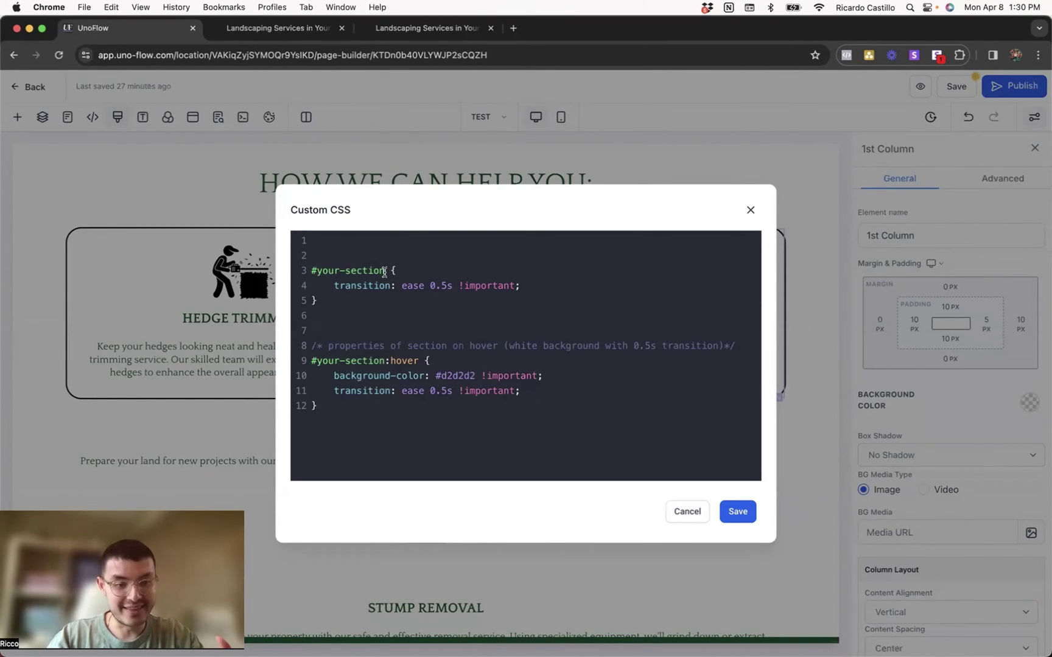
pyautogui.press('super+Left')
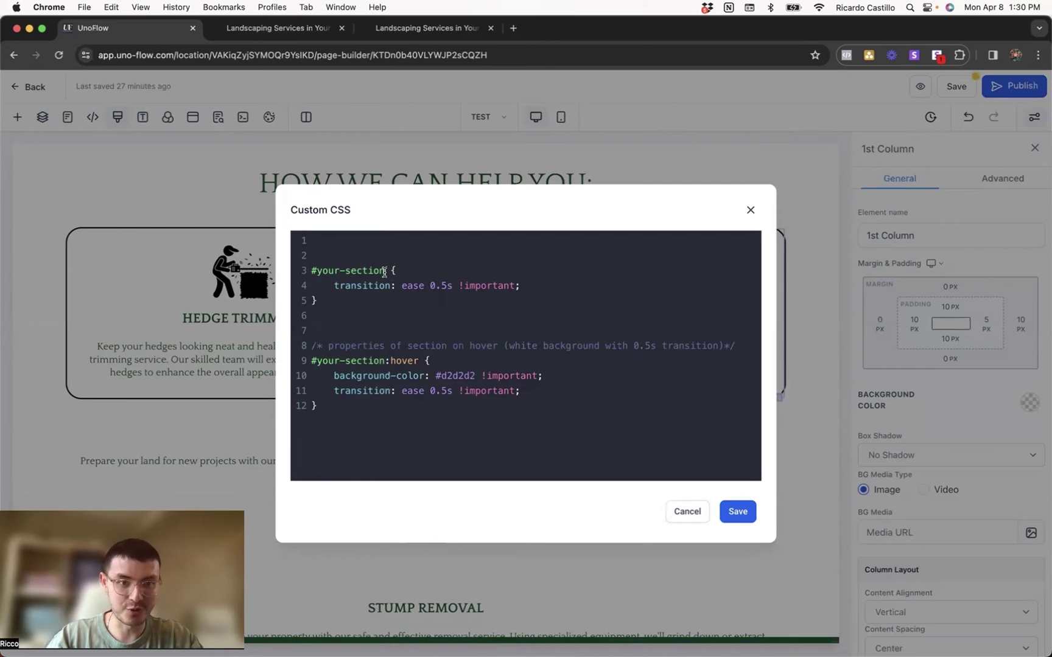
pyautogui.moveTo(383, 272); pyautogui.dragTo(311, 271)
pyautogui.press('BackSpace')
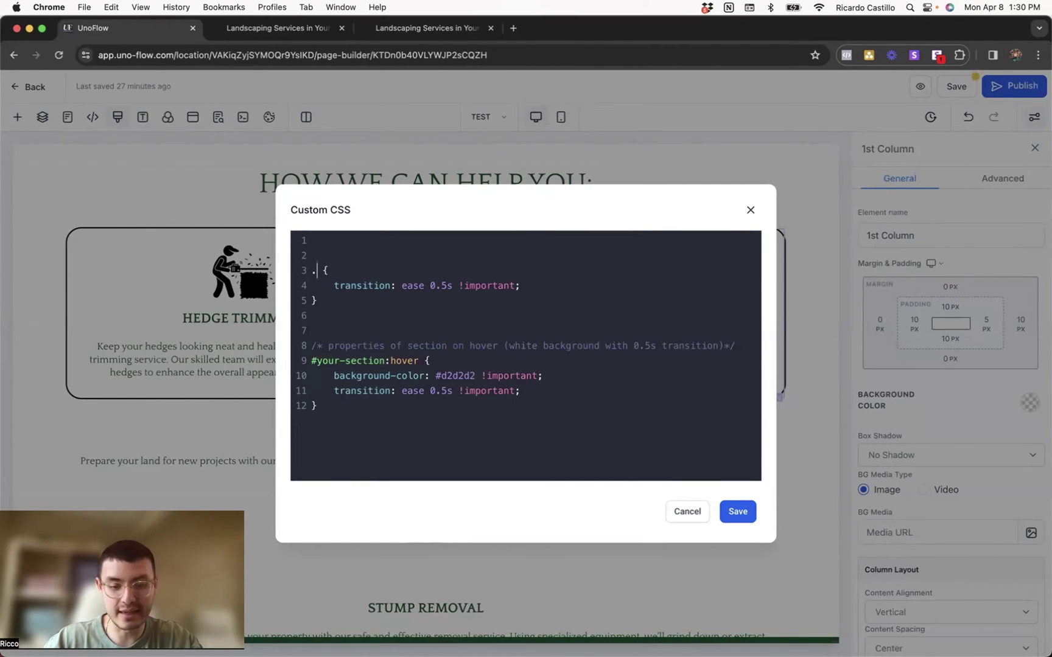
pyautogui.write('.')
pyautogui.write('servicesstyling')
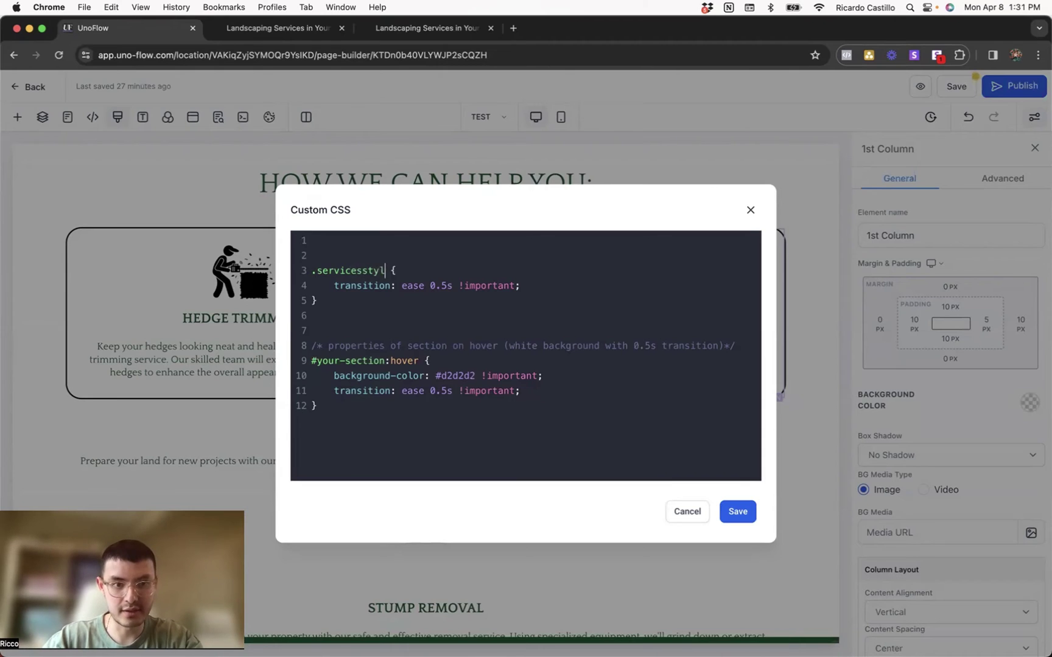
pyautogui.write('1')
# Step: Reuse .servicesstyling1 as the selector of the hover rule and save the custom CSS
pyautogui.moveTo(408, 271); pyautogui.dragTo(284, 273)
pyautogui.press('cmd+c')
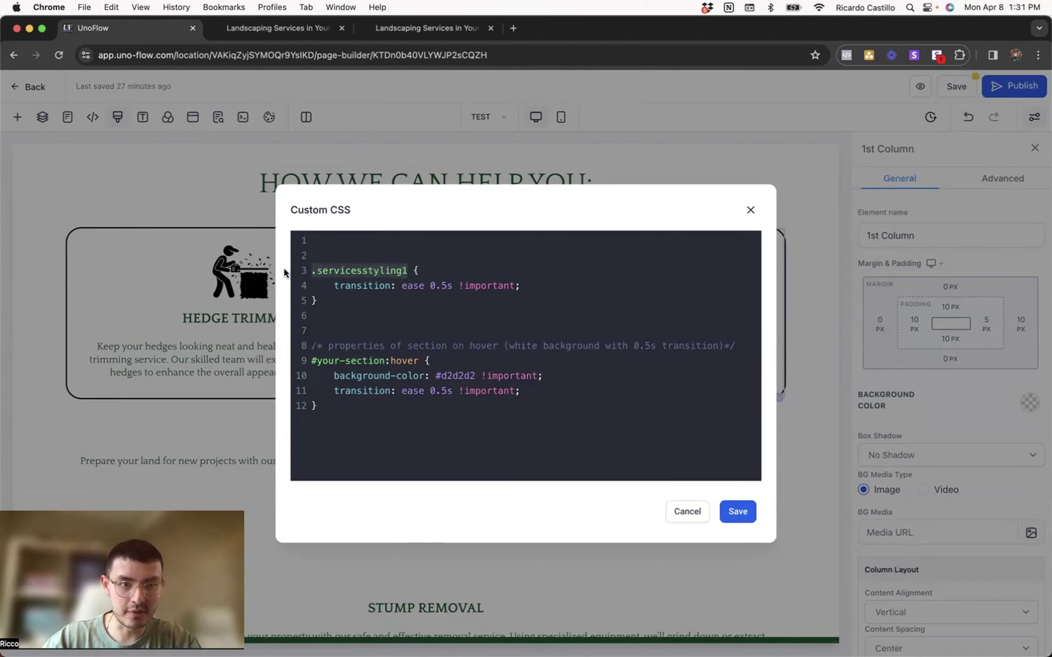
pyautogui.moveTo(384, 363); pyautogui.dragTo(306, 364)
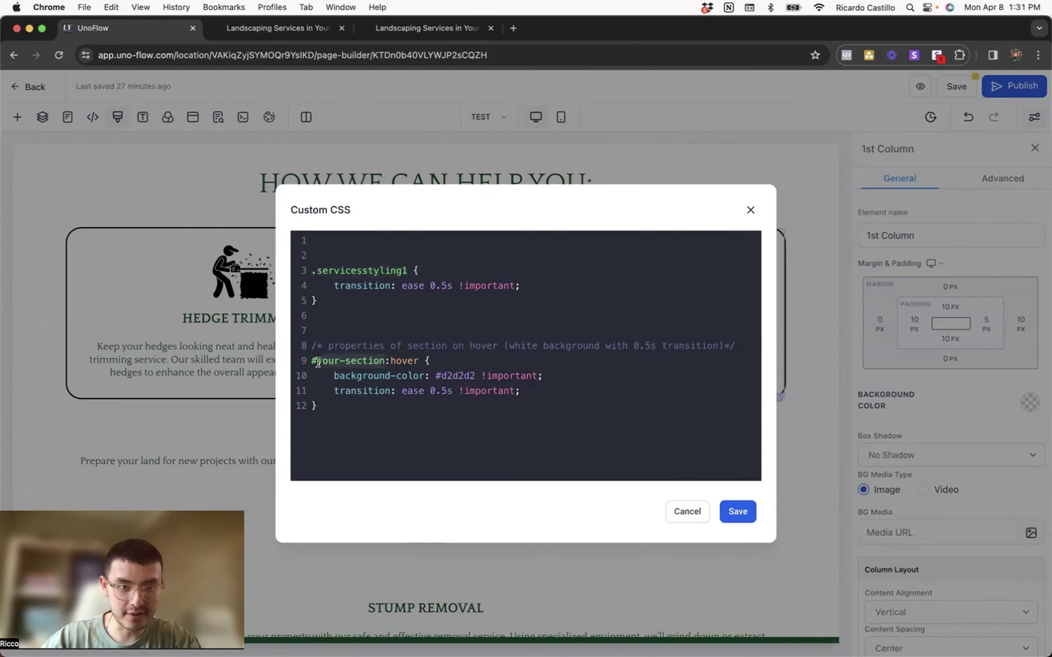
pyautogui.press('cmd+v')
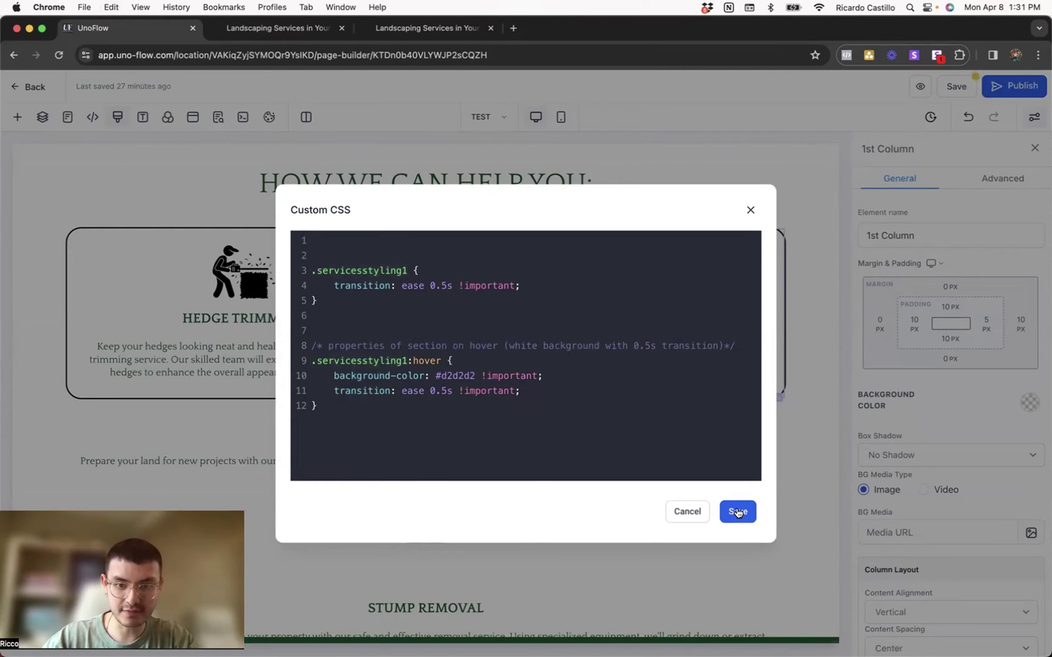
pyautogui.click(737, 512)
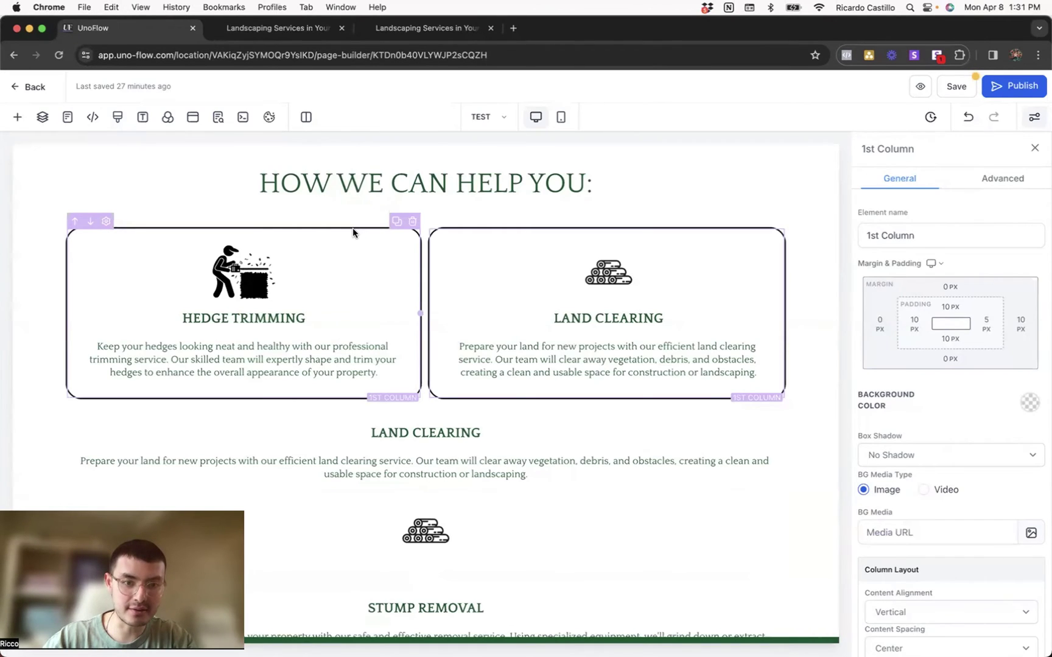
# Step: Add the custom class servicesstyling1 to the Hedge Trimming column
pyautogui.click(989, 188)
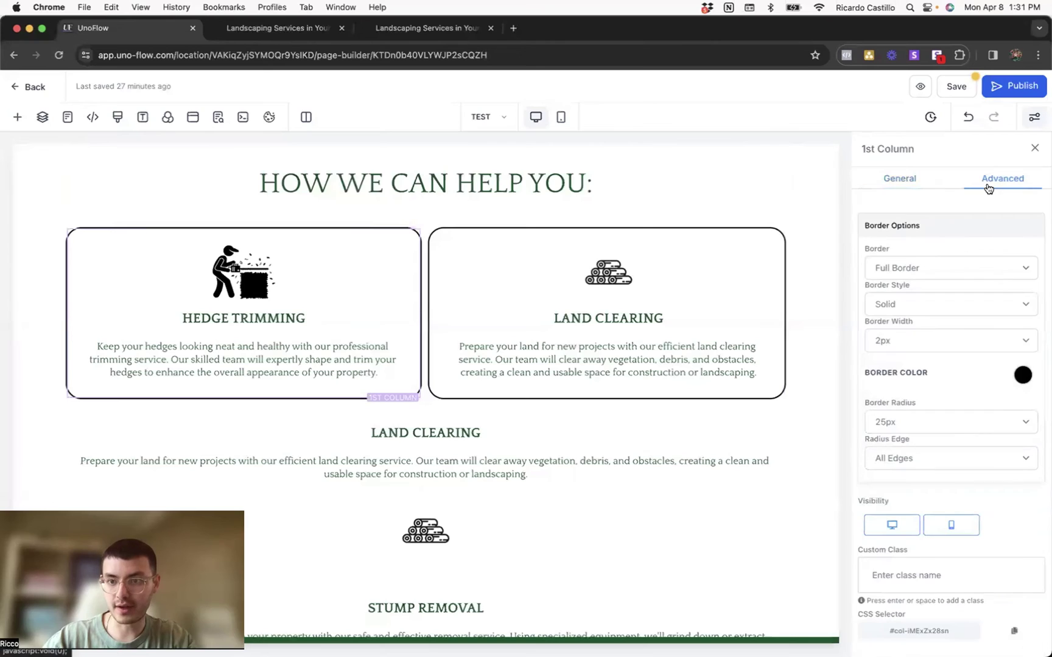
pyautogui.click(901, 565)
pyautogui.write('servicesstyling1')
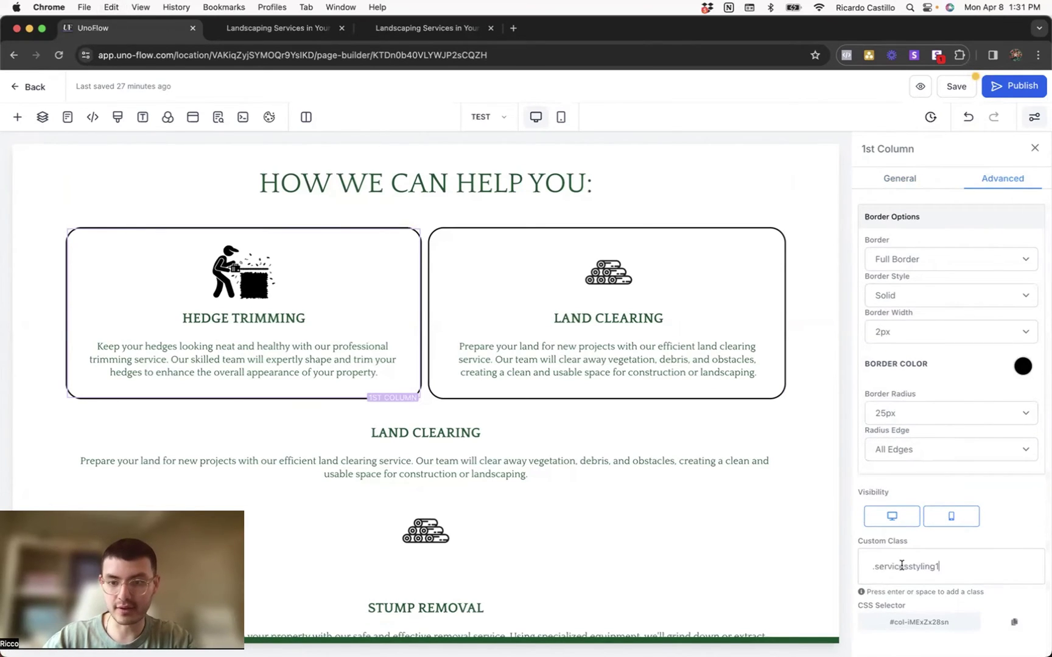
pyautogui.press('Return')
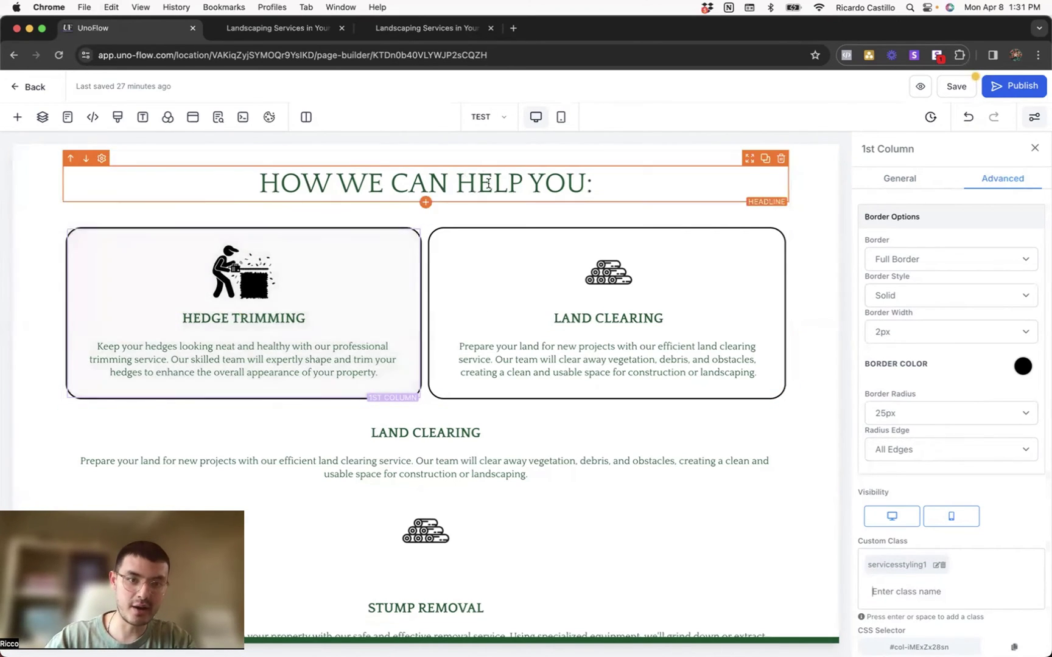
# Step: Add the custom class servicesstyling1 to the Land Clearing column and duplicate that column
pyautogui.click(537, 235)
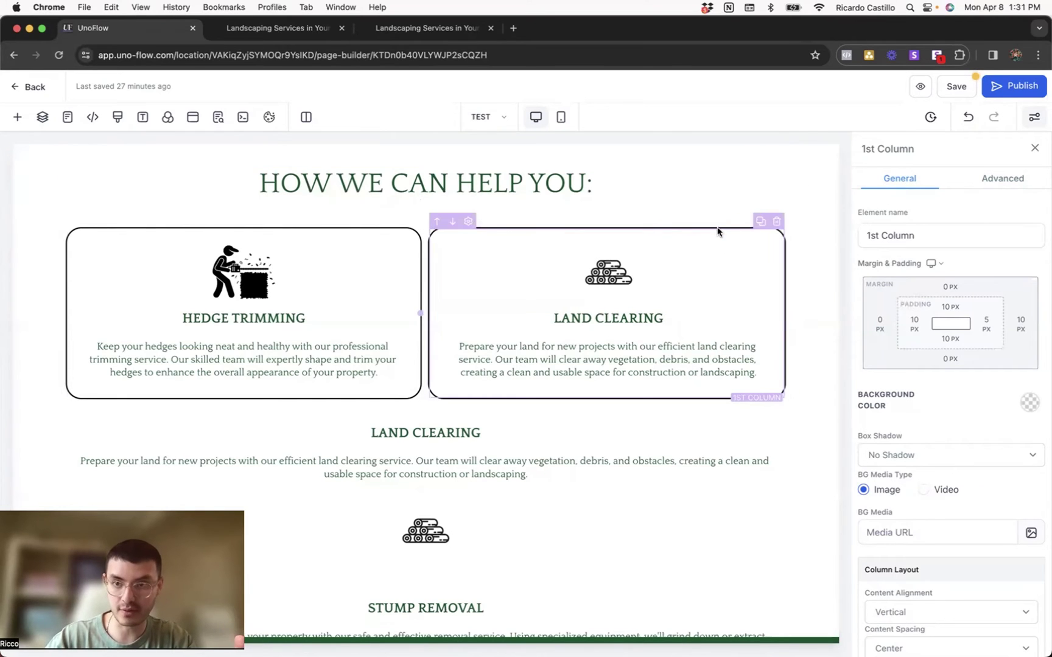
pyautogui.click(977, 183)
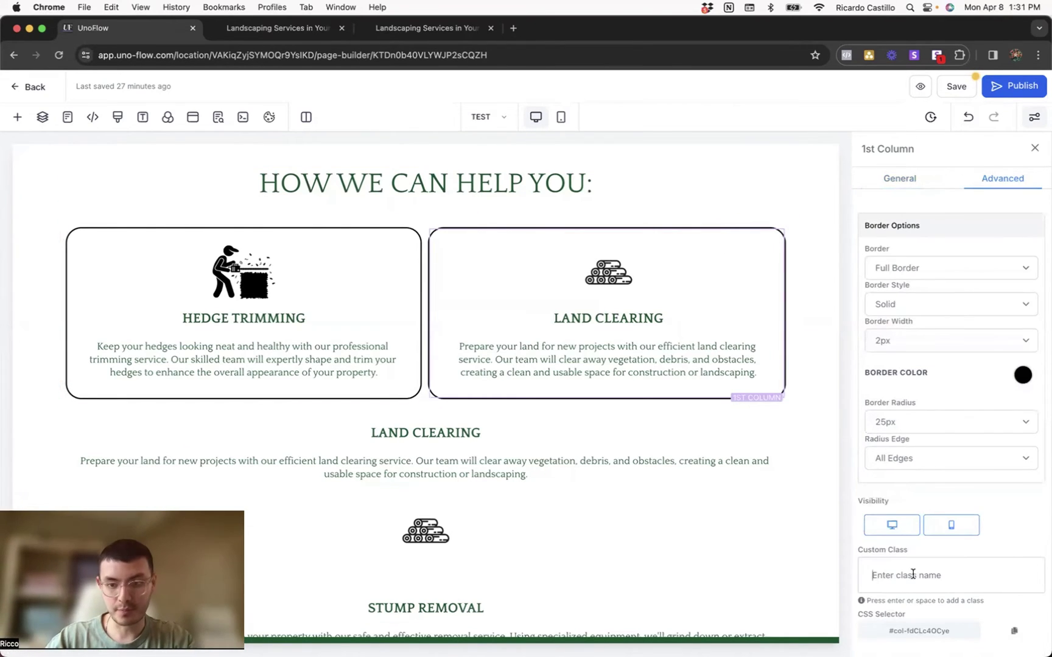
pyautogui.write('servicesstyling1')
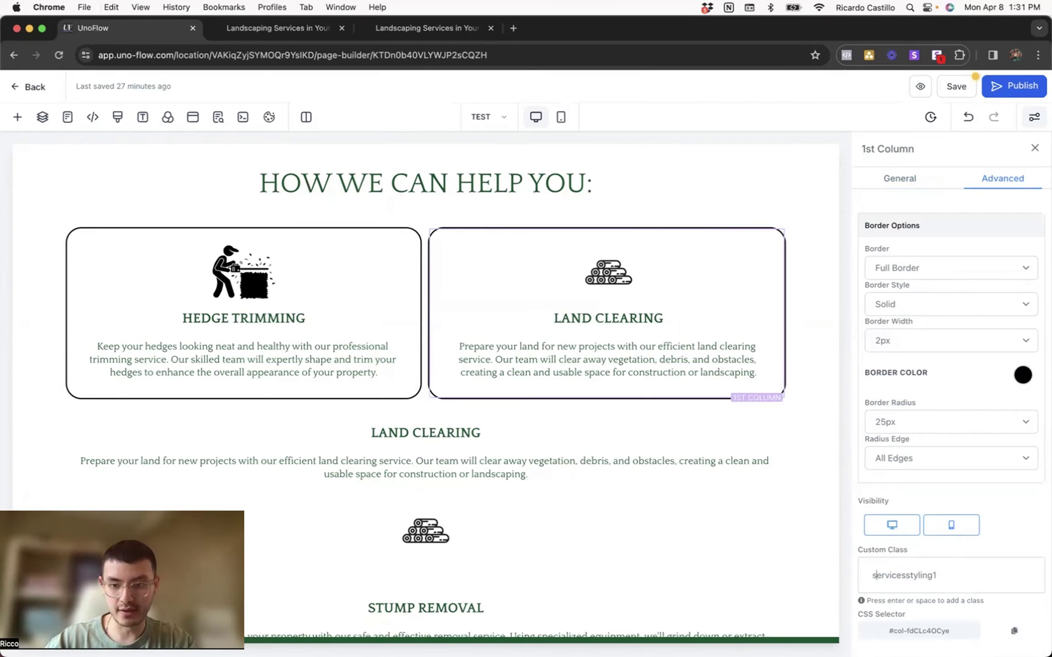
pyautogui.press('Return')
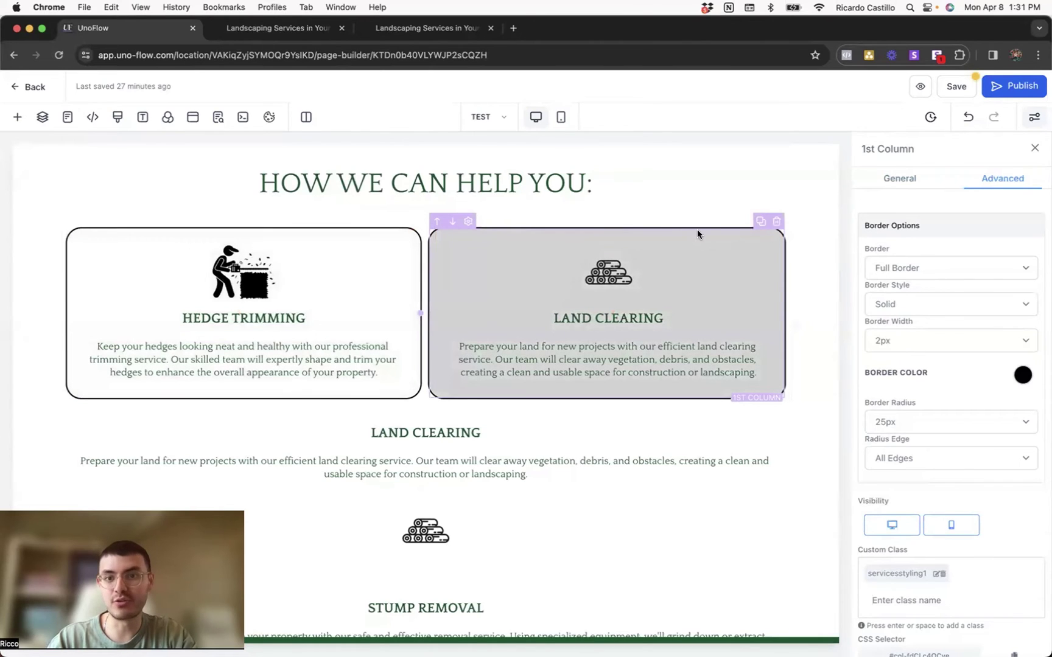
pyautogui.click(761, 221)
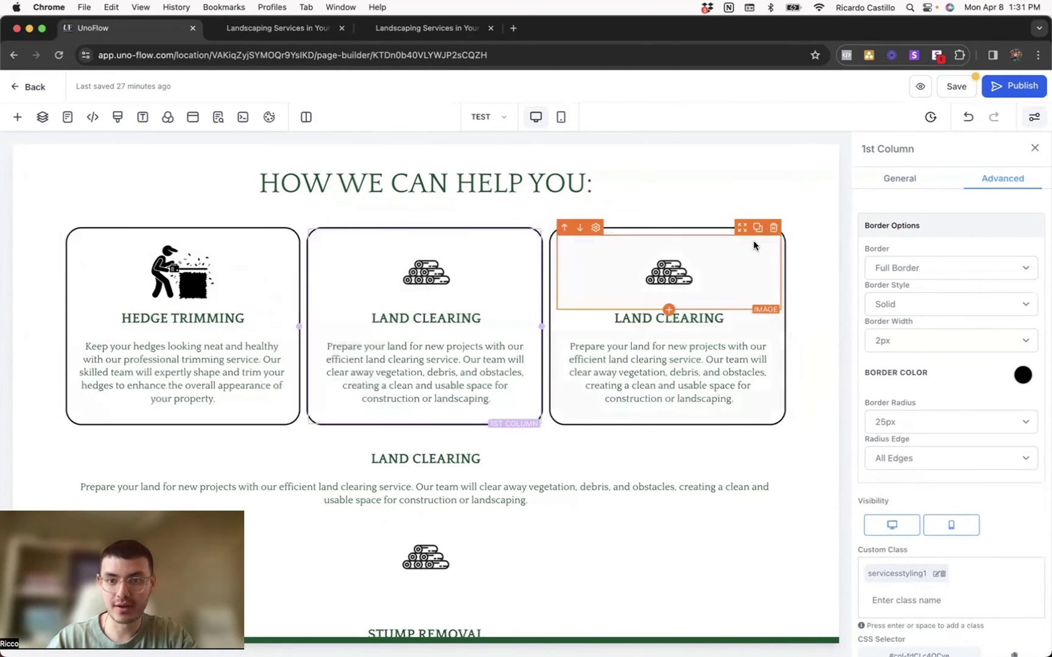
# Step: Duplicate the Land Clearing column once more to make a fourth service card and check the card layout on the finished reference page
pyautogui.click(759, 224)
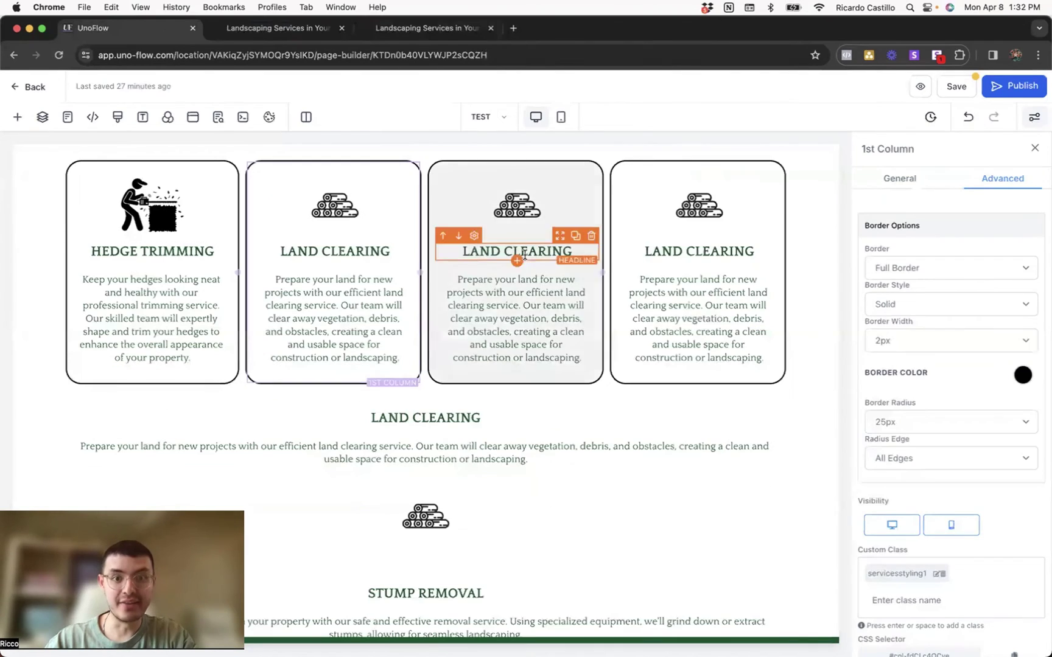
pyautogui.click(528, 251)
pyautogui.click(440, 33)
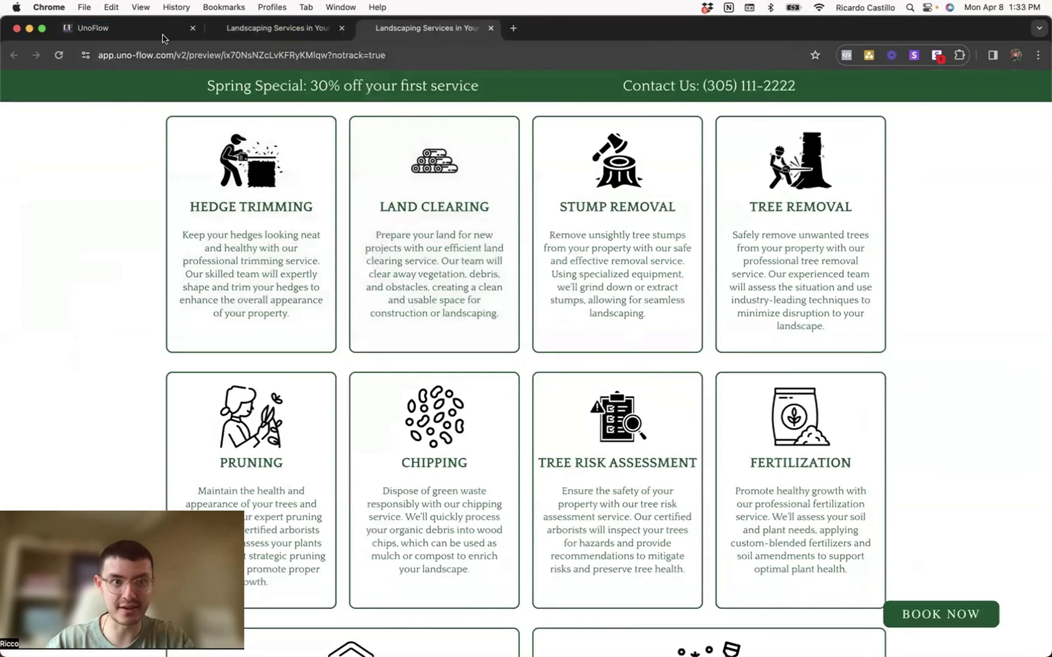
pyautogui.click(163, 34)
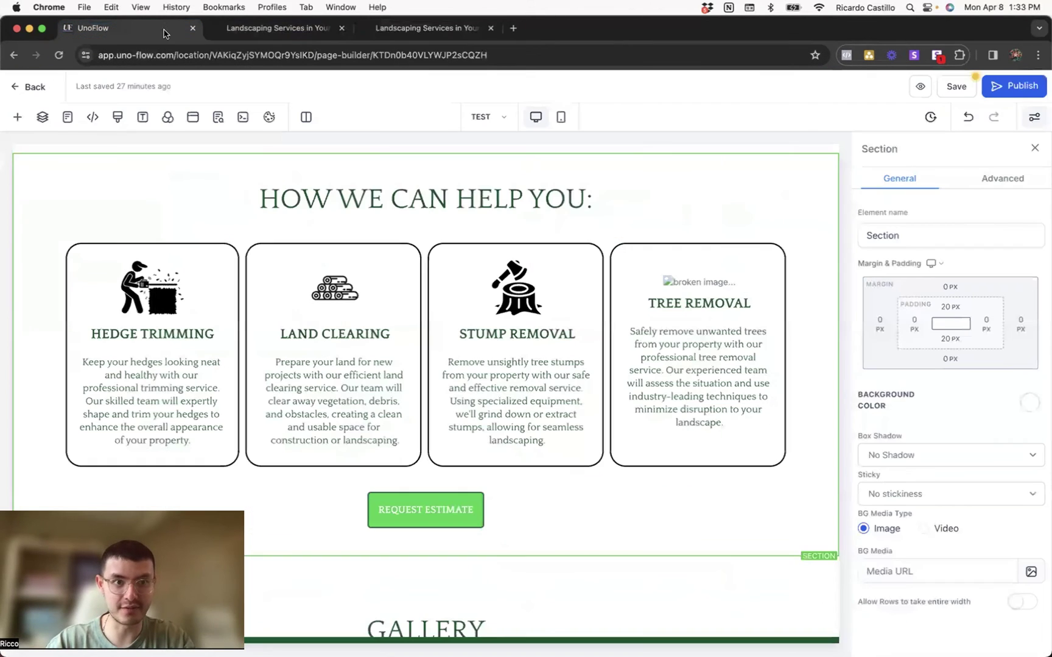
# Step: Change the background color of the Request Estimate button below the service cards to dark green and save the page
pyautogui.click(452, 510)
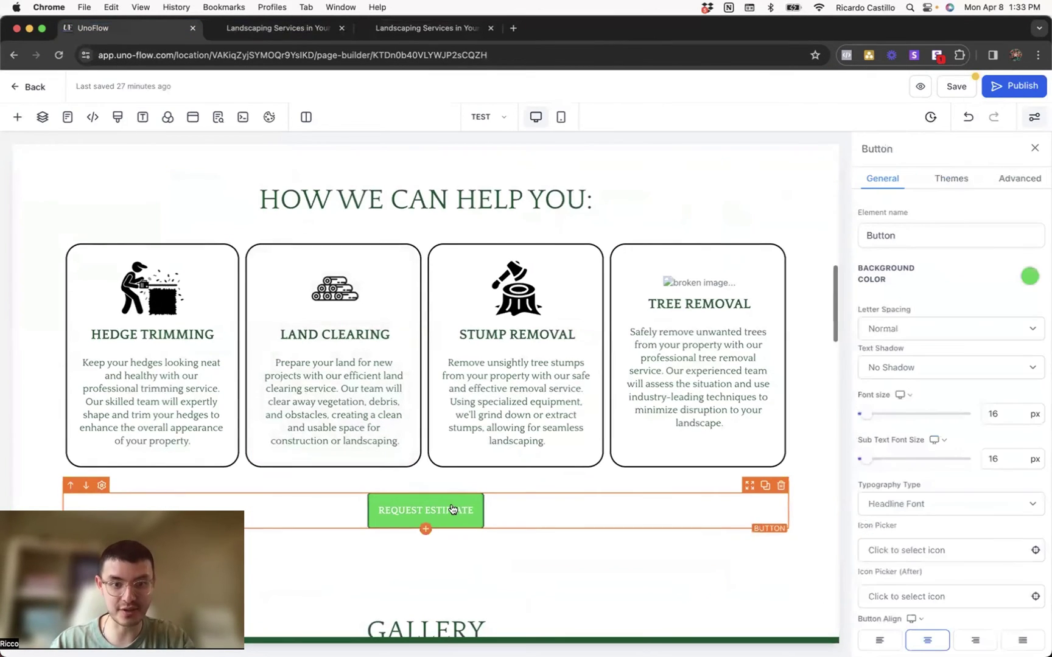
pyautogui.scroll(5, 453, 507)
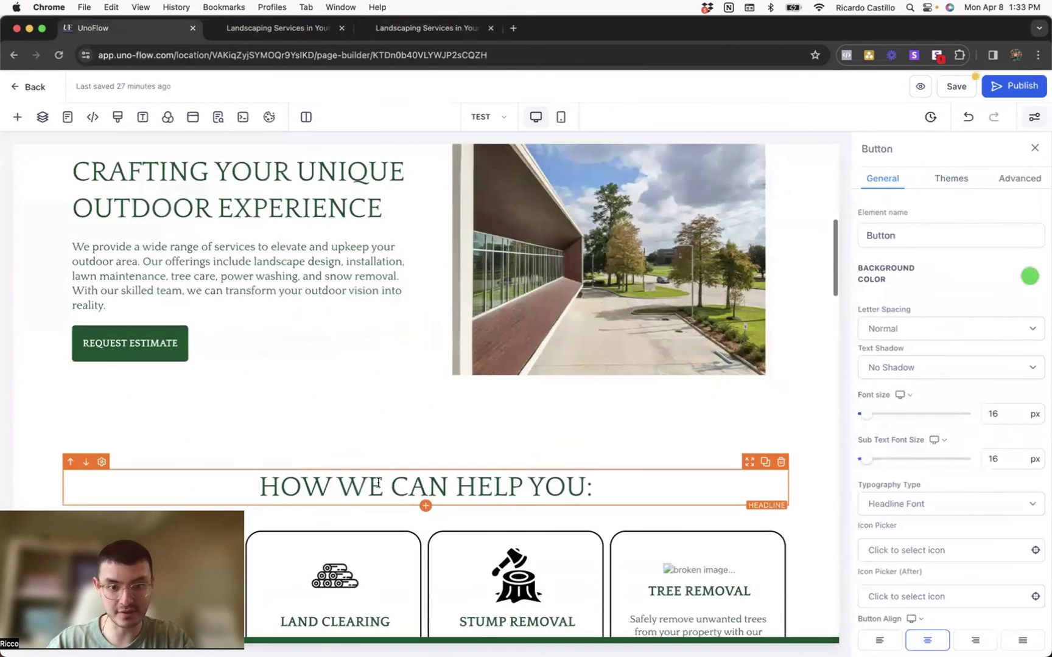
pyautogui.scroll(-5, 378, 482)
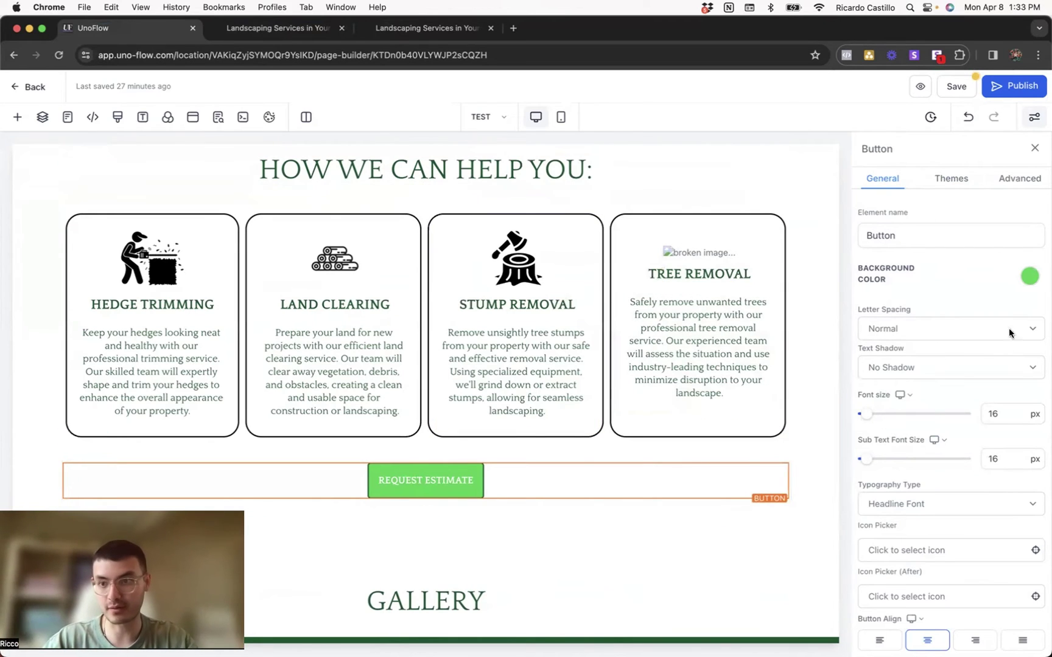
pyautogui.click(1032, 285)
pyautogui.click(912, 360)
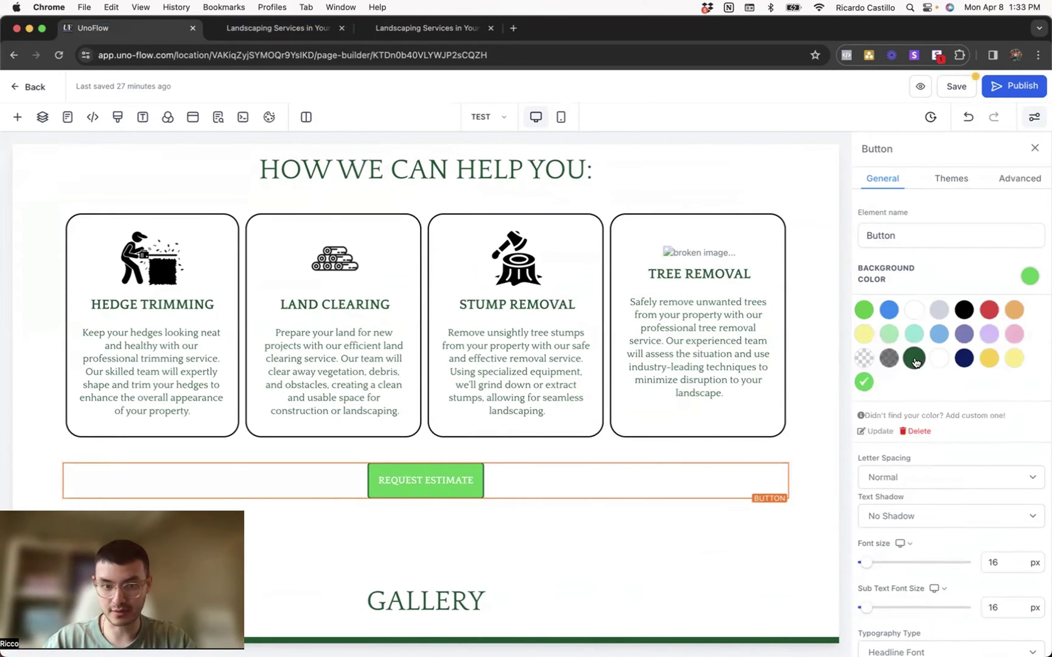
pyautogui.click(809, 392)
pyautogui.scroll(-1, 676, 420)
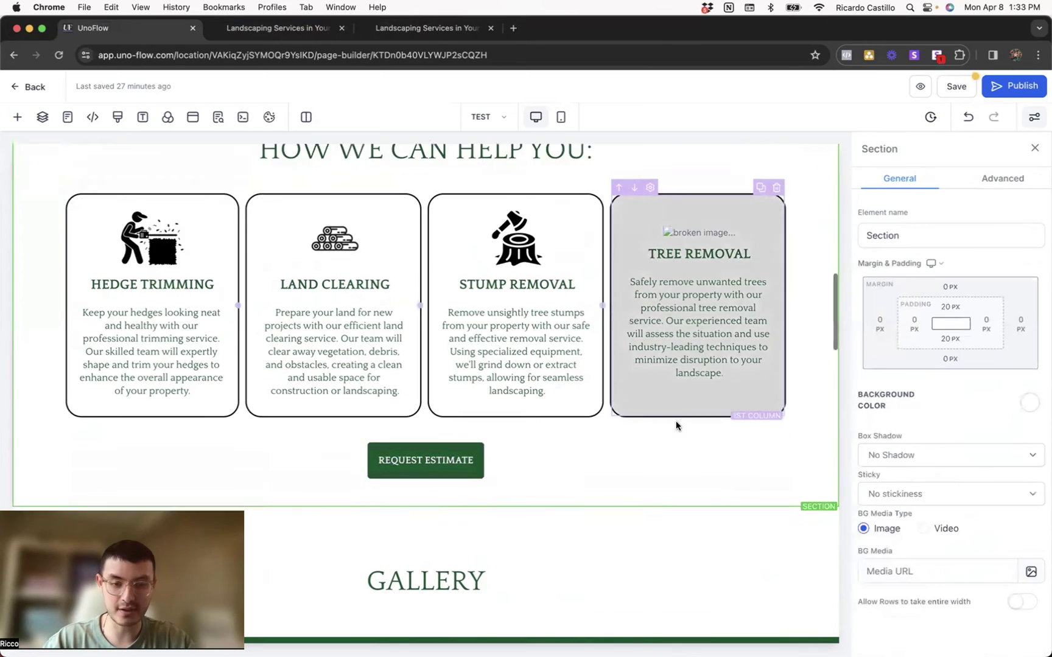
pyautogui.scroll(3, 676, 421)
pyautogui.click(957, 86)
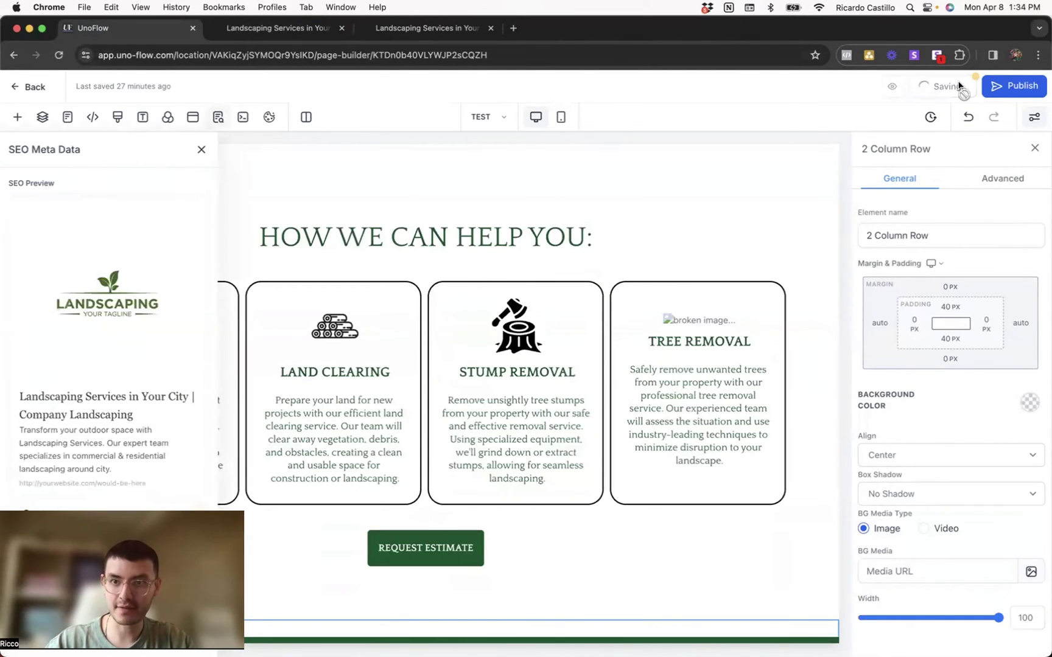
# Step: Examine the service cards and gallery in the page preview and compare the gallery width with the finished reference page
pyautogui.click(316, 29)
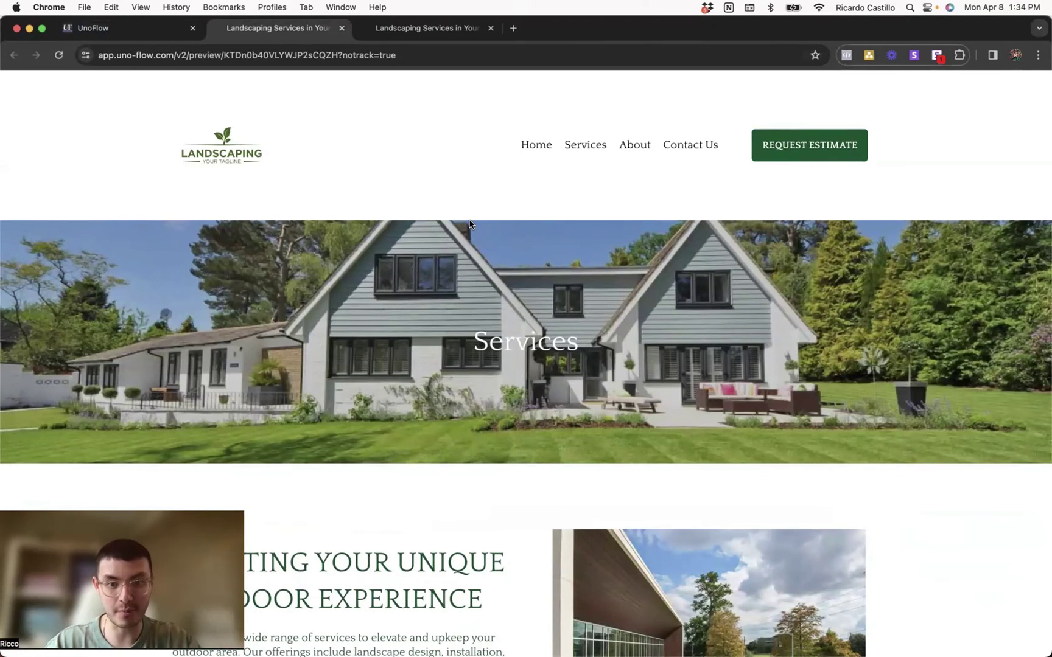
pyautogui.scroll(-10, 470, 222)
pyautogui.scroll(-3, 470, 221)
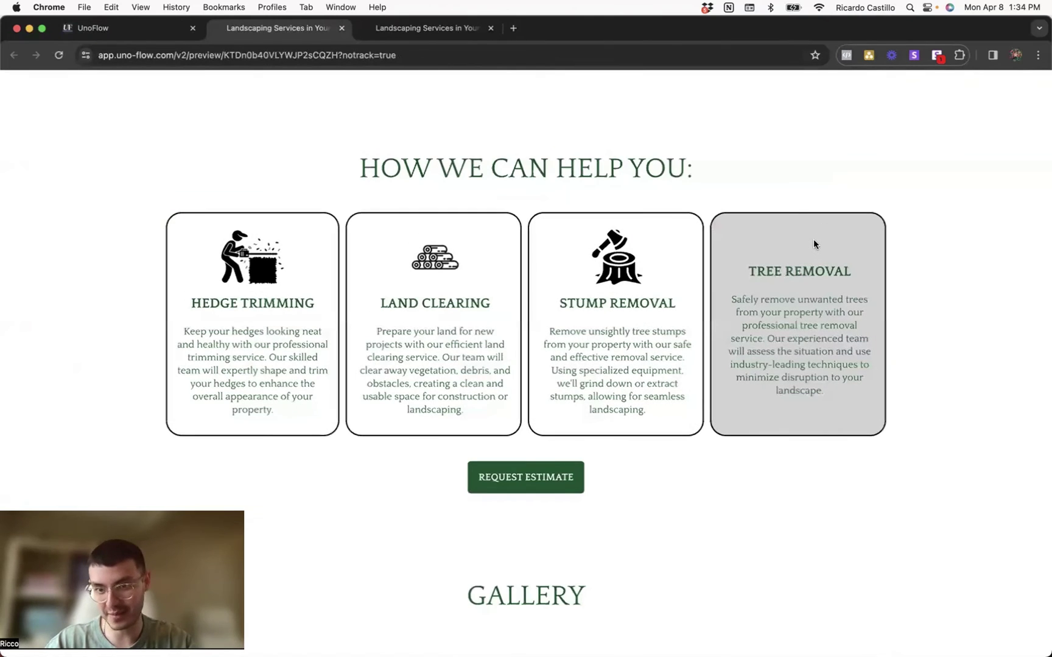
pyautogui.scroll(-5, 761, 269)
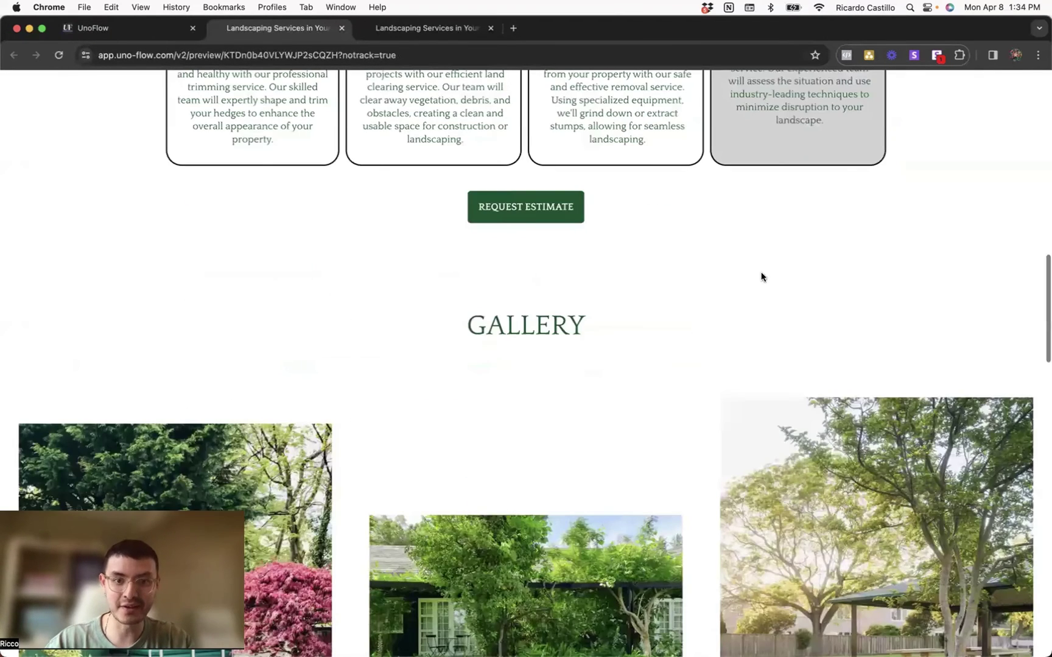
pyautogui.scroll(-6, 607, 218)
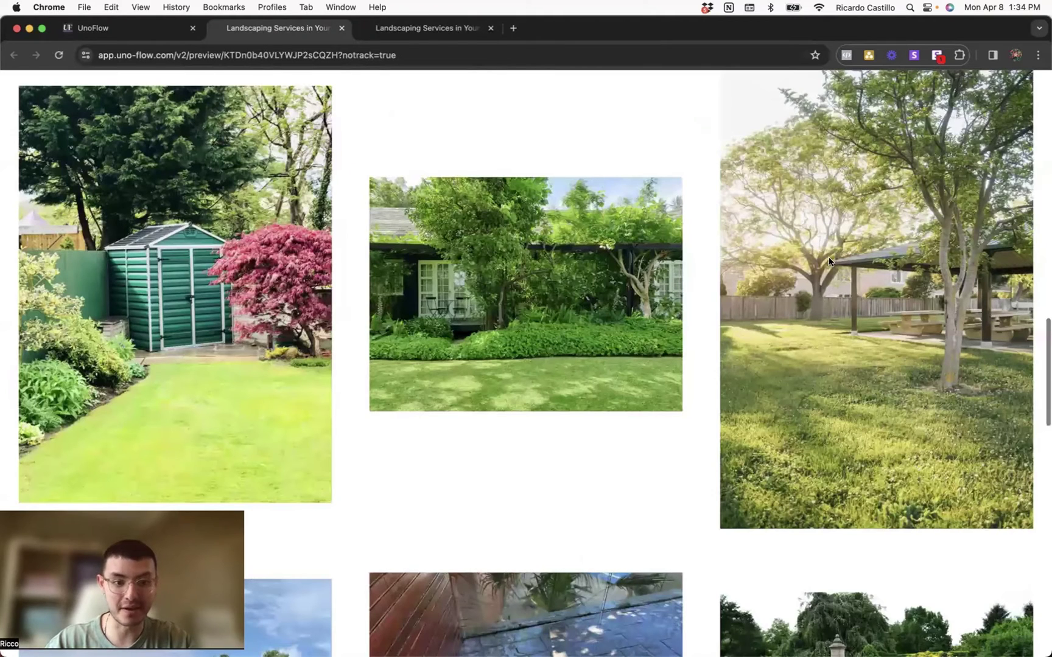
pyautogui.hotkey('ctrl', 'Tab')
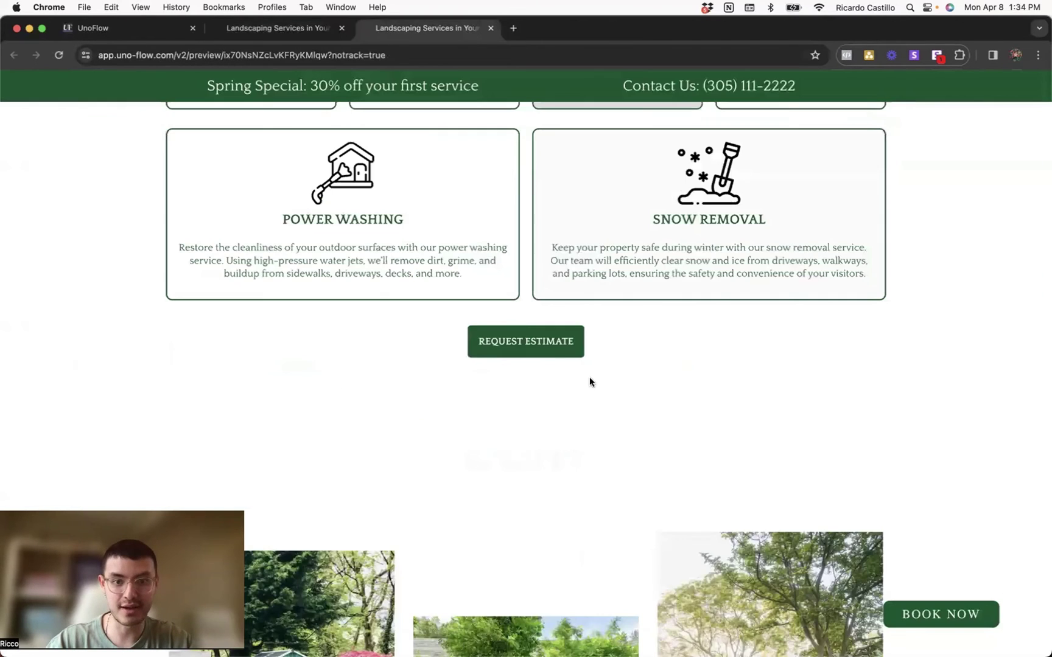
pyautogui.scroll(-7, 675, 270)
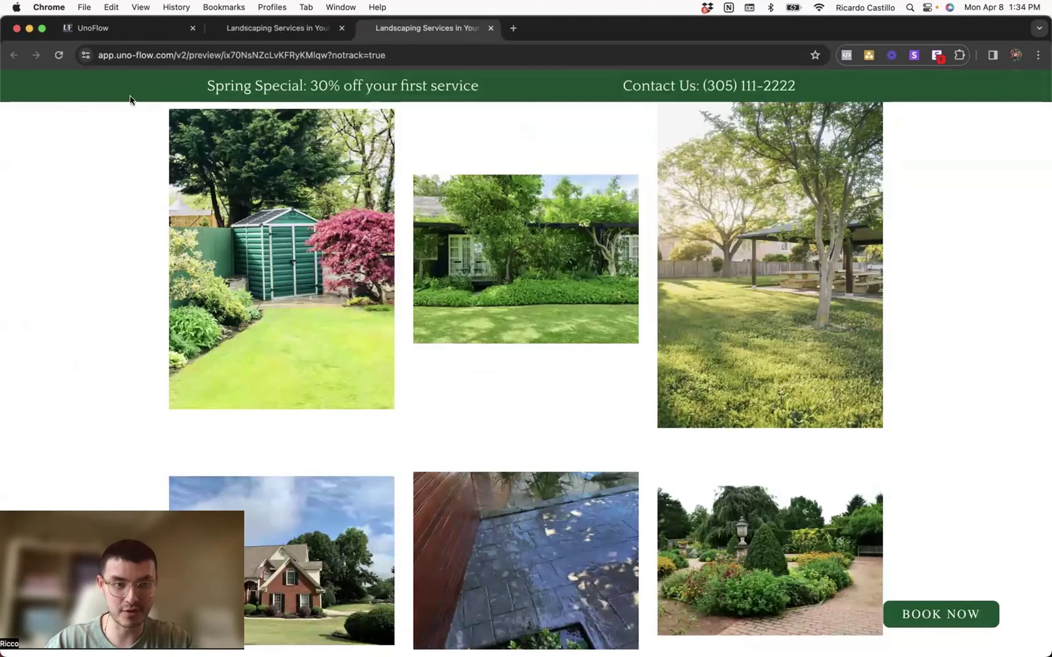
# Step: Turn off the option that allows rows to take the entire width for the Gallery section
pyautogui.hotkey('ctrl', 'Tab')
pyautogui.scroll(-1, 377, 187)
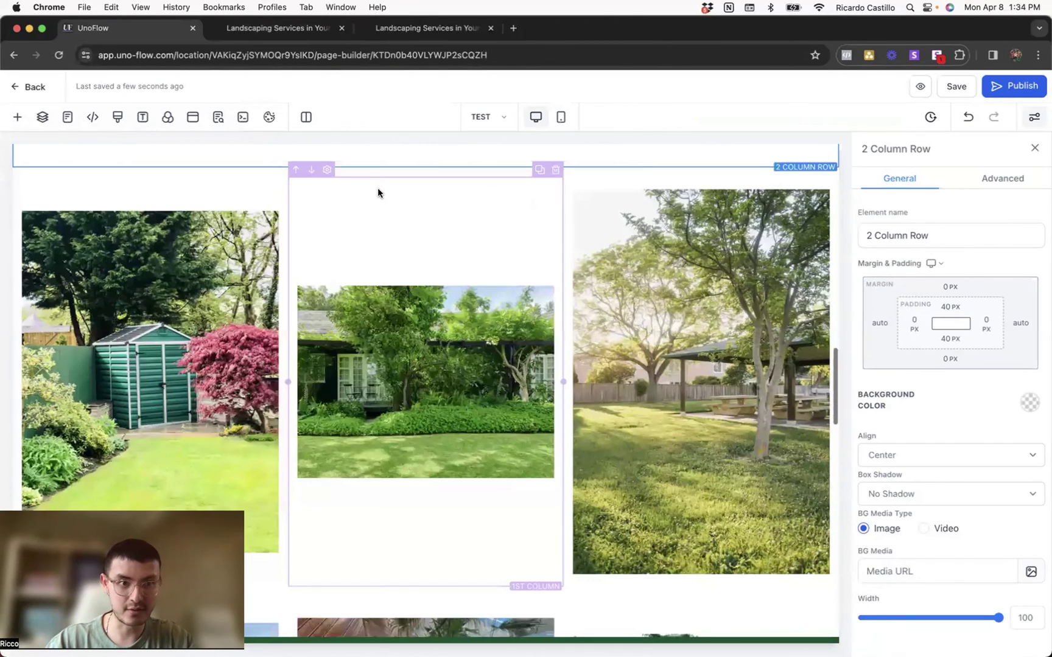
pyautogui.scroll(3, 284, 268)
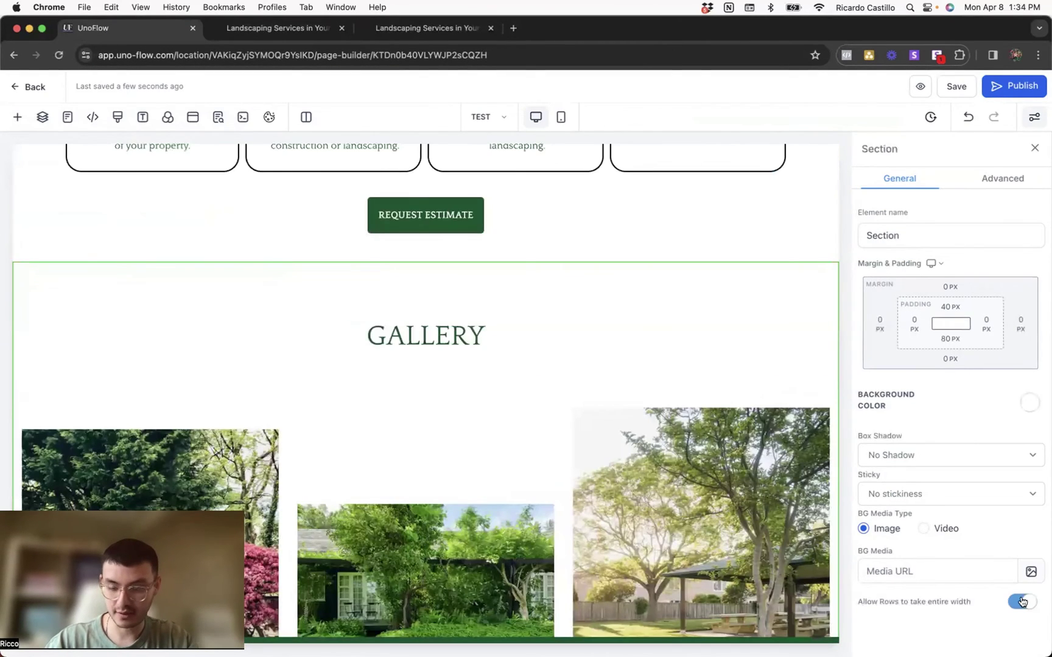
pyautogui.click(1022, 602)
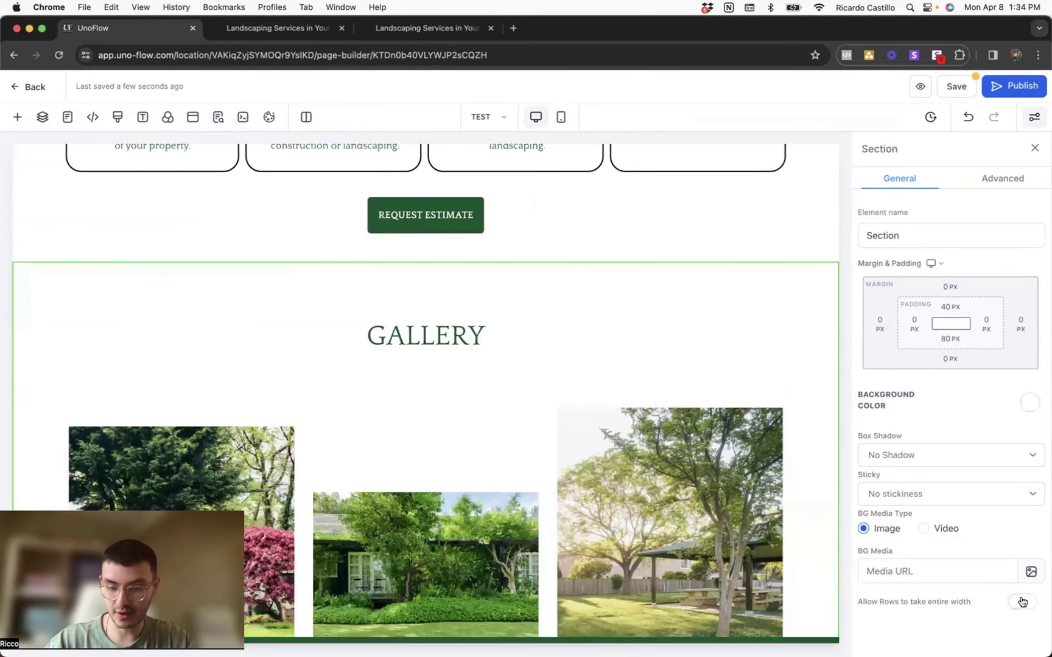
pyautogui.scroll(-2, 594, 263)
pyautogui.scroll(-1, 594, 268)
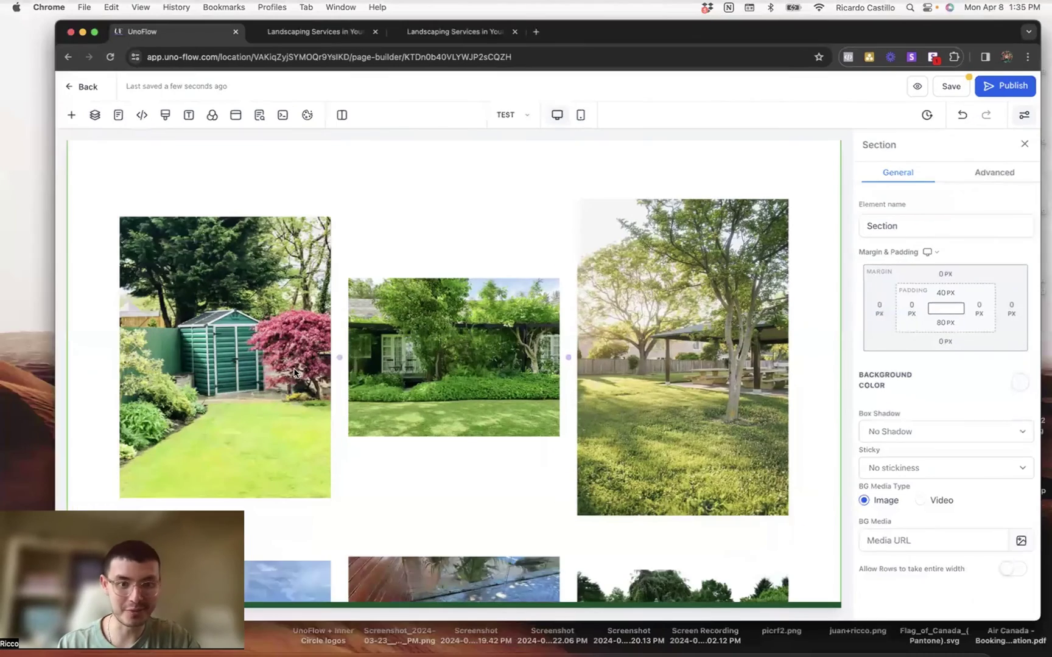
# Step: Switch to Notion, open "How to make images bigger when you hover over them" and copy its whole CSS snippet
pyautogui.hotkey('ctrl', 'Up')
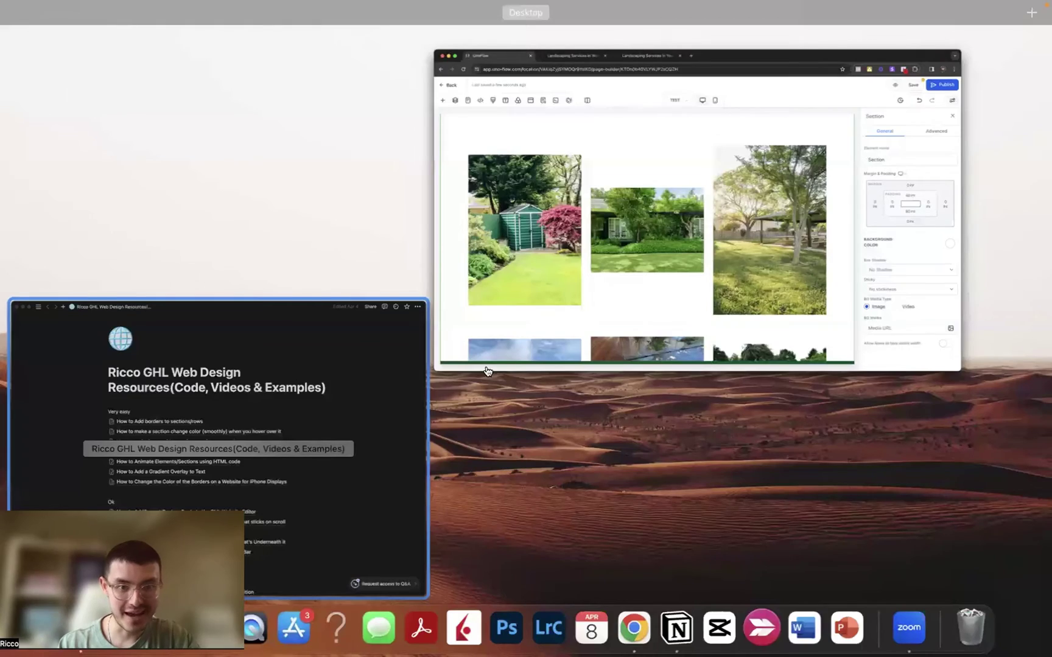
pyautogui.hotkey('ctrl', 'Up')
pyautogui.scroll(-1, 487, 368)
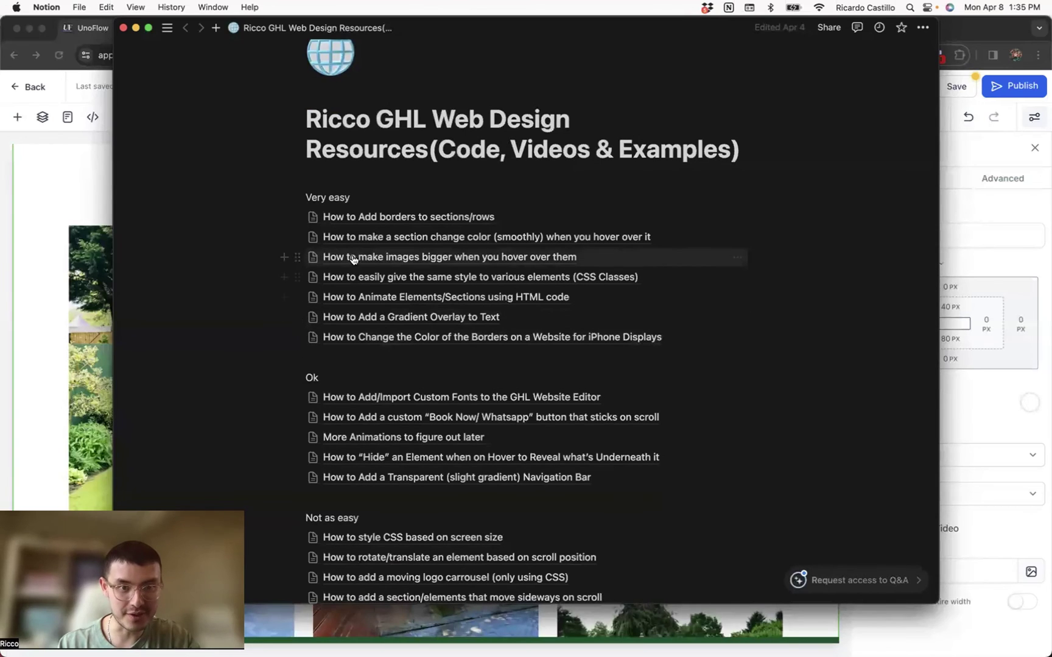
pyautogui.click(448, 257)
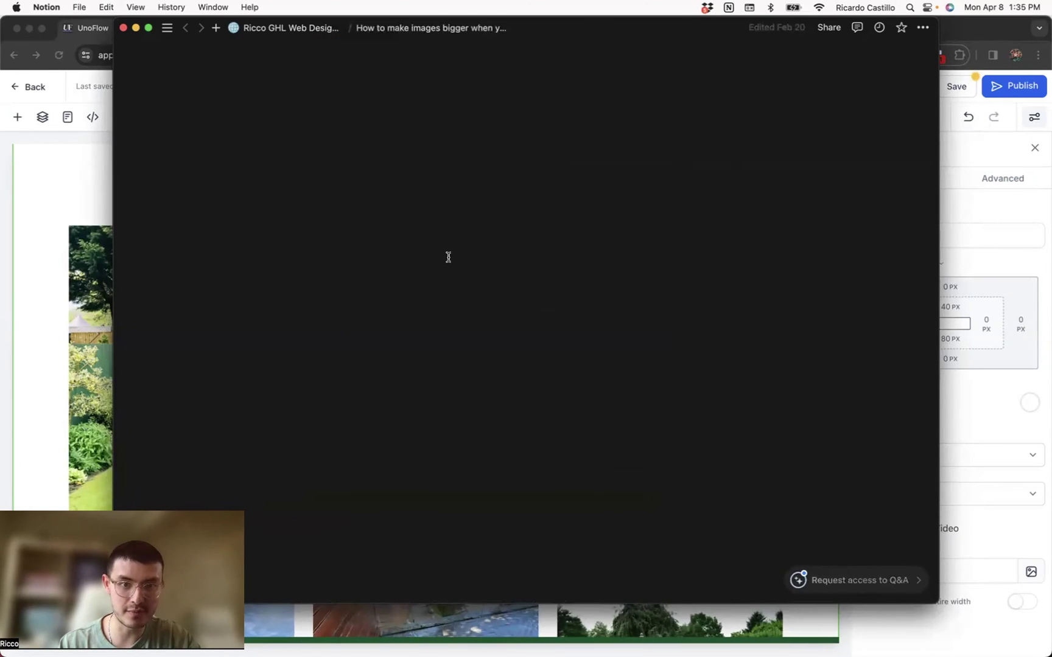
pyautogui.scroll(-3, 356, 444)
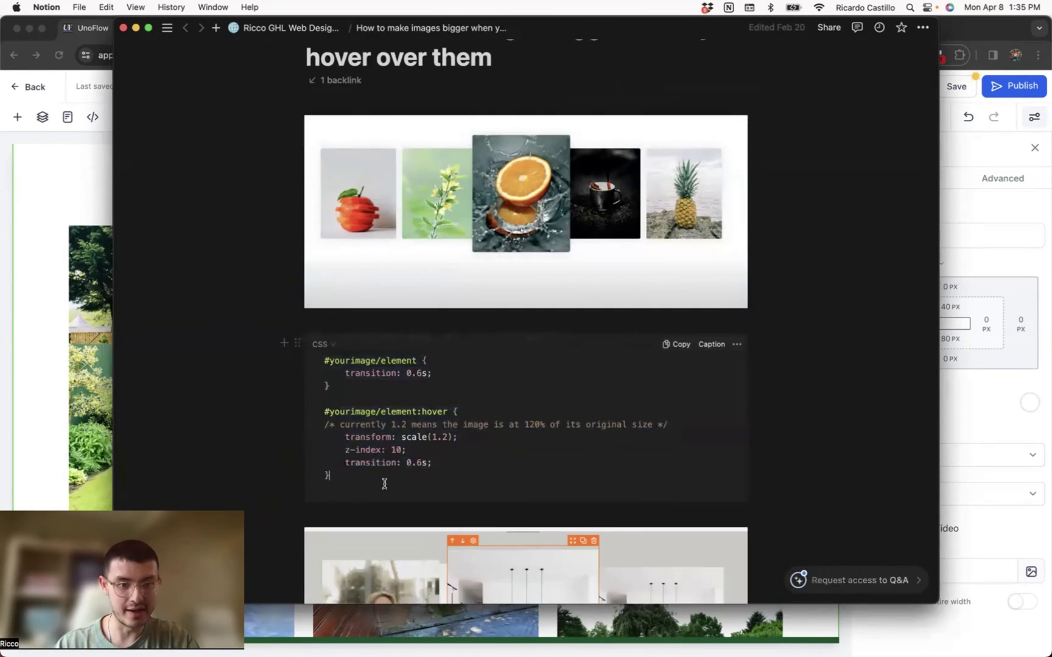
pyautogui.moveTo(352, 476); pyautogui.dragTo(304, 363)
pyautogui.press('super+c')
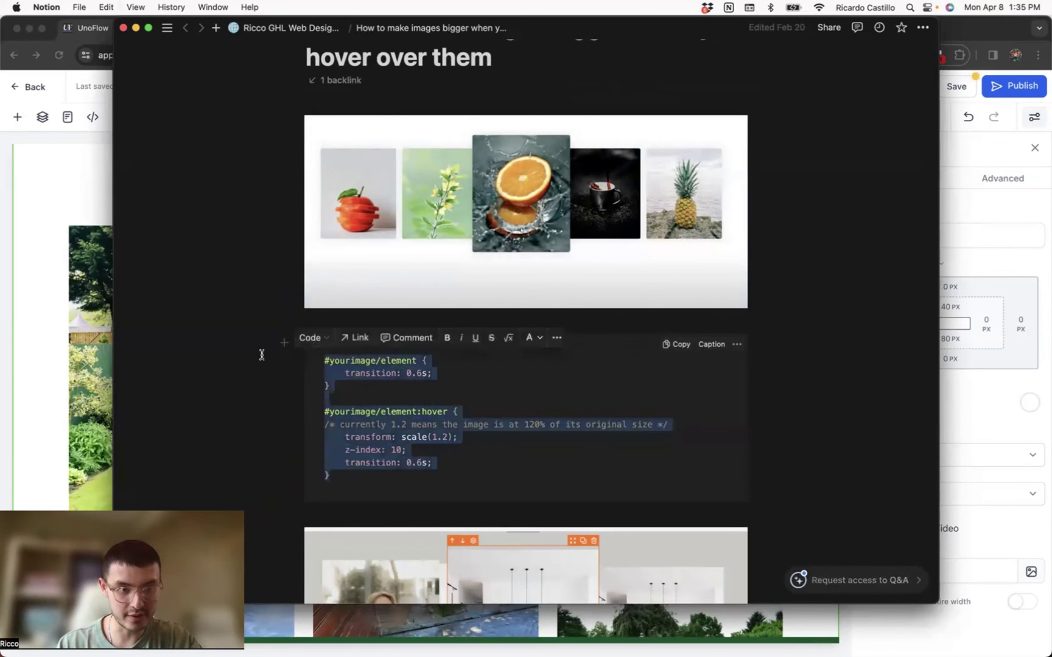
# Step: Return to the page builder and paste the image hover snippet below the existing rules in the custom CSS
pyautogui.click(91, 274)
pyautogui.click(117, 117)
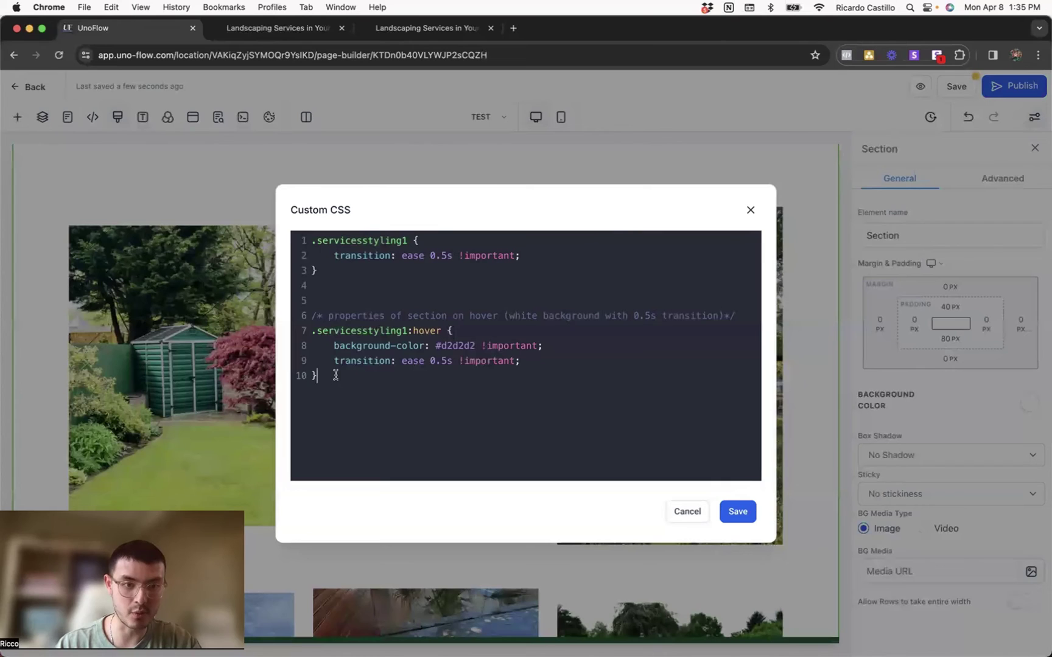
pyautogui.press('Return')
pyautogui.press('Return')
pyautogui.press('super+v')
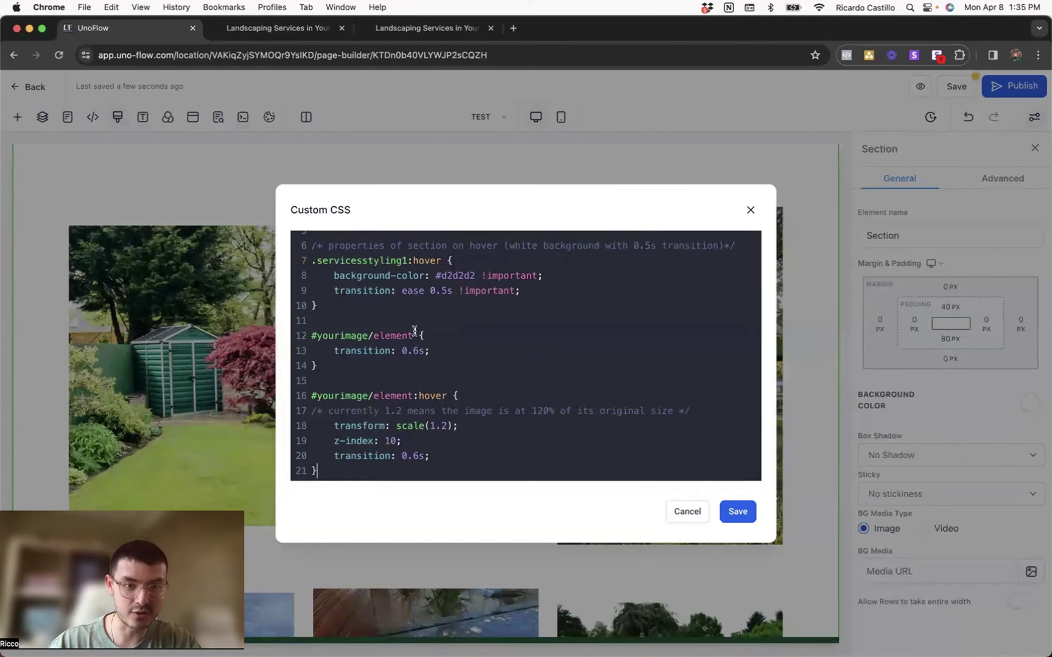
# Step: Replace the #yourimage/element selector with the class .imagestyle1 in both the base rule and the hover rule
pyautogui.moveTo(412, 334); pyautogui.dragTo(278, 335)
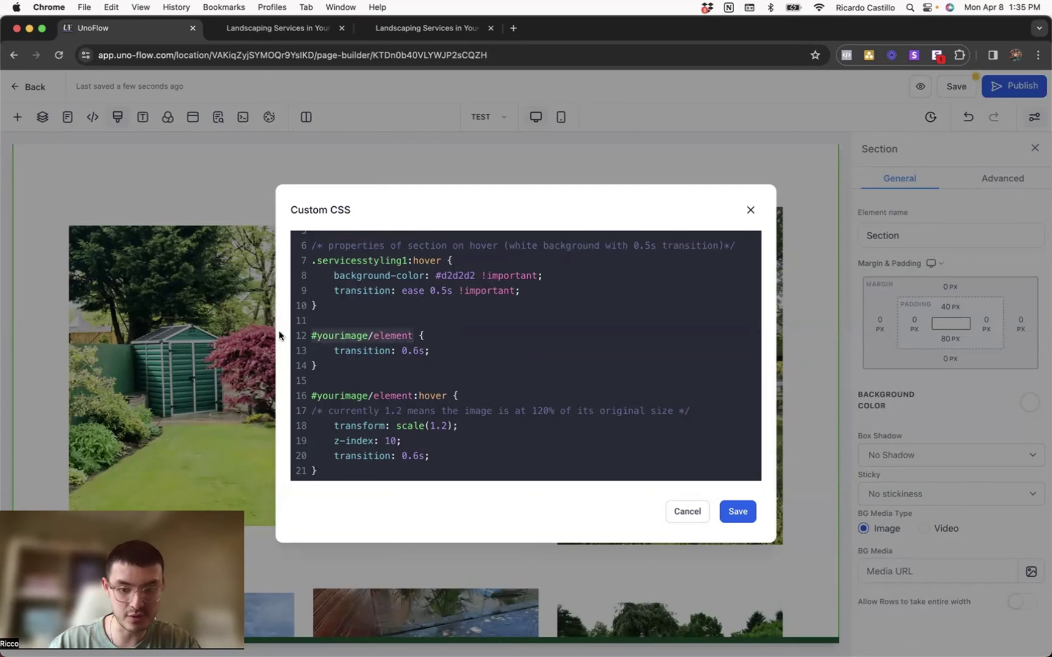
pyautogui.write('.imagestyle1')
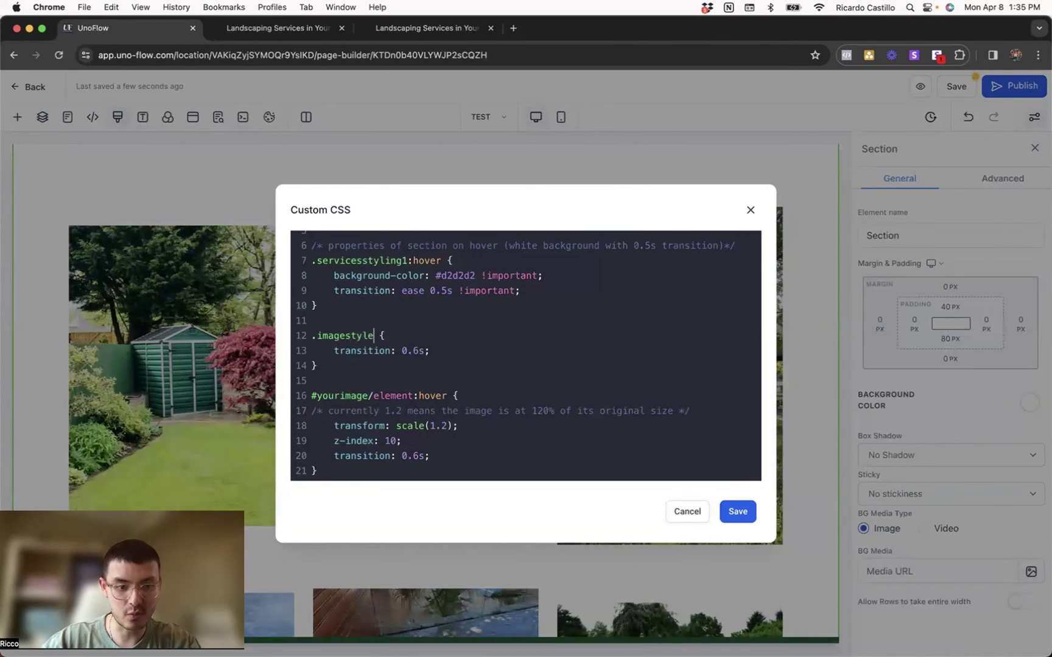
pyautogui.moveTo(379, 334); pyautogui.dragTo(307, 336)
pyautogui.press('cmd+c')
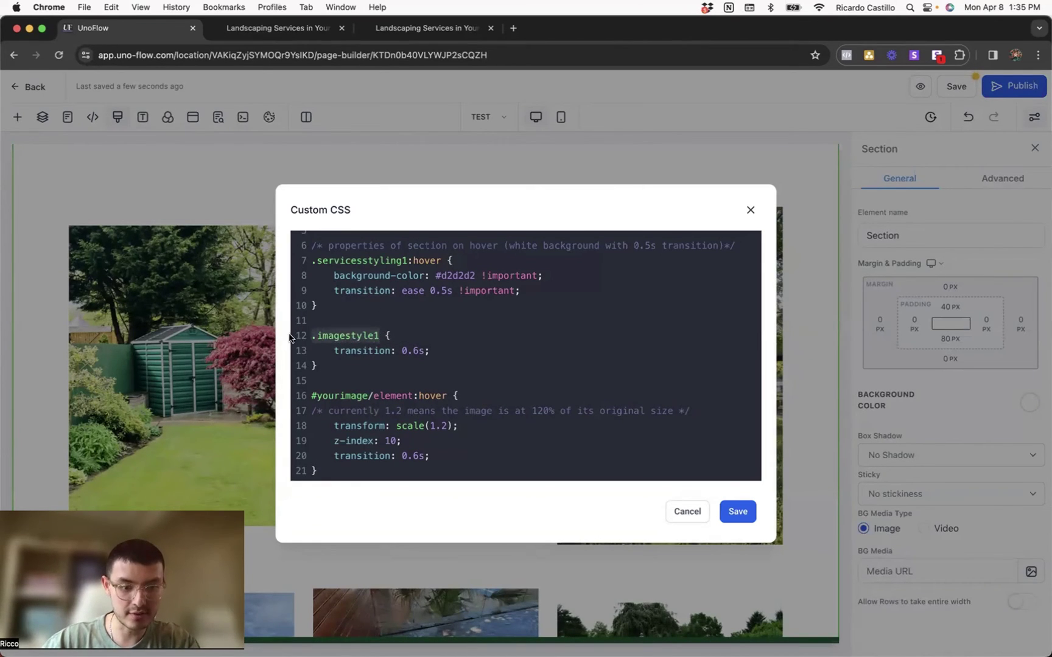
pyautogui.moveTo(373, 396); pyautogui.dragTo(278, 398)
pyautogui.press('cmd+v')
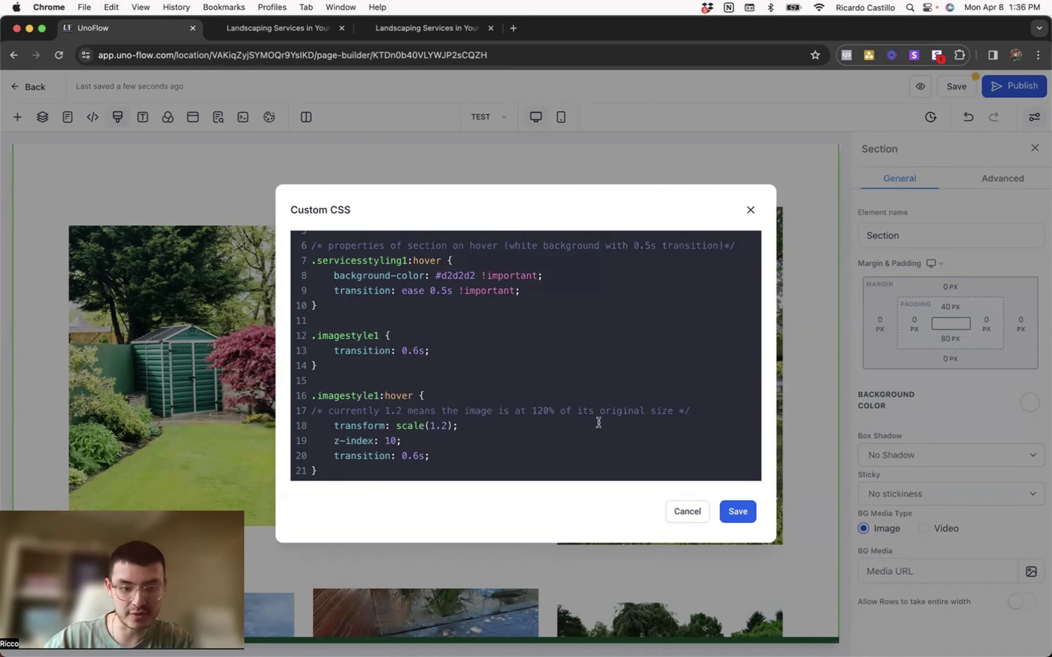
# Step: Set the hover rule's transform scale to 1.1 and save the custom CSS
pyautogui.press('BackSpace')
pyautogui.write('1')
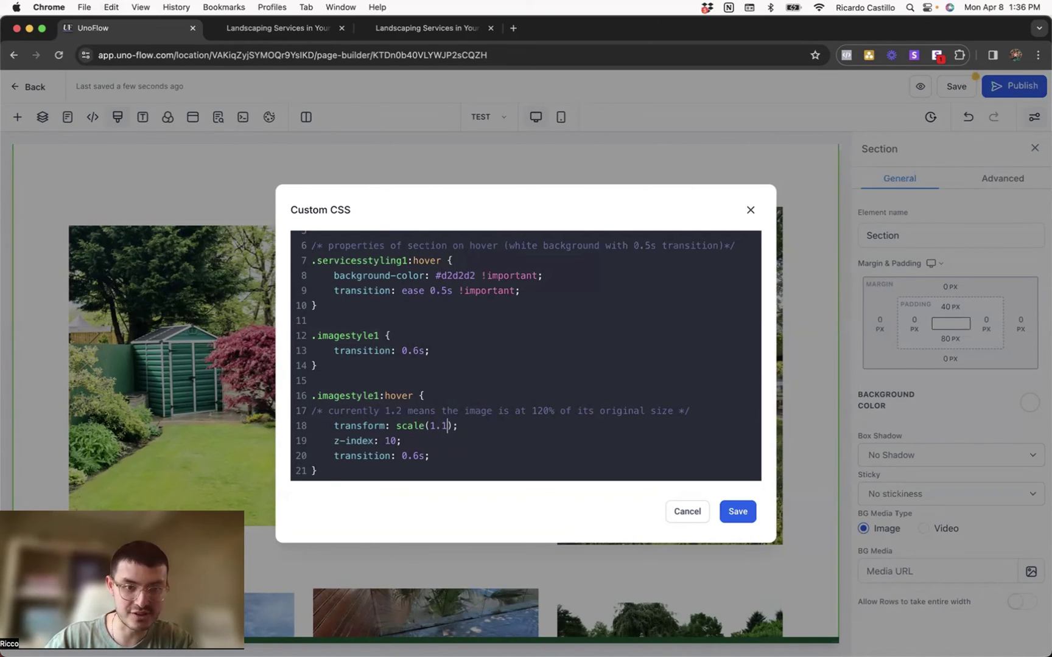
pyautogui.click(733, 506)
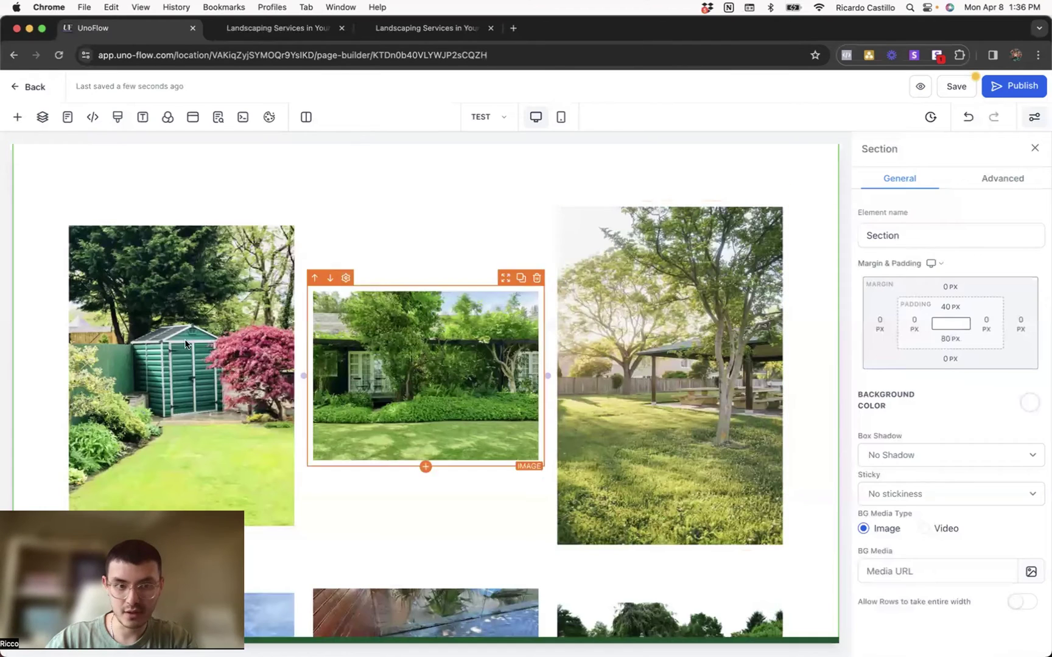
# Step: Assign the custom class imagestyle1 to the gallery's green shed image
pyautogui.click(149, 339)
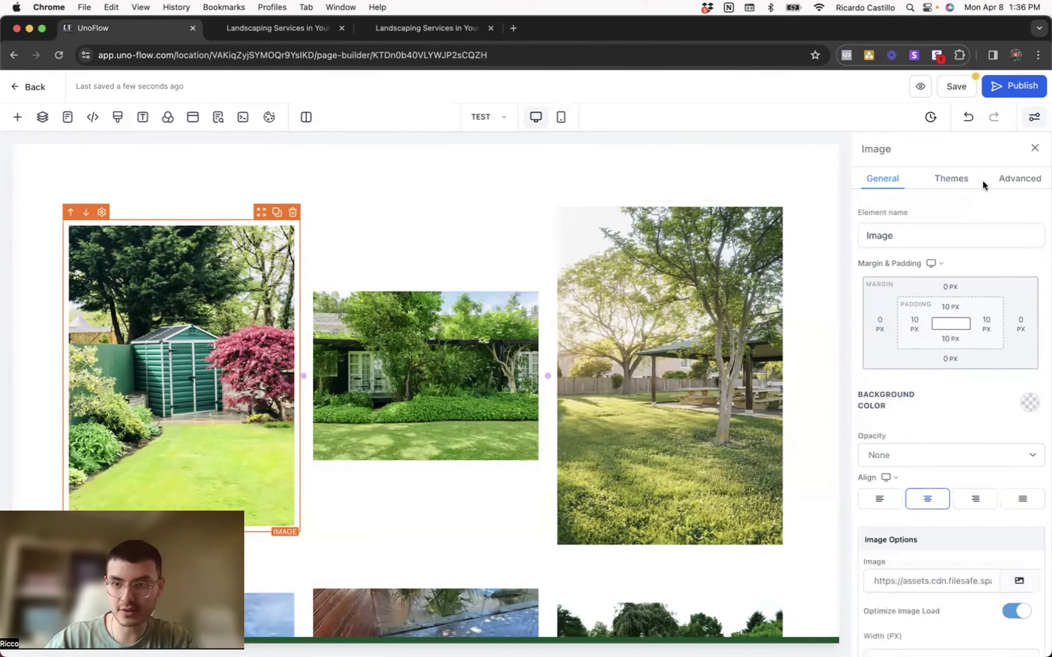
pyautogui.click(1019, 178)
pyautogui.click(911, 435)
pyautogui.write('ima')
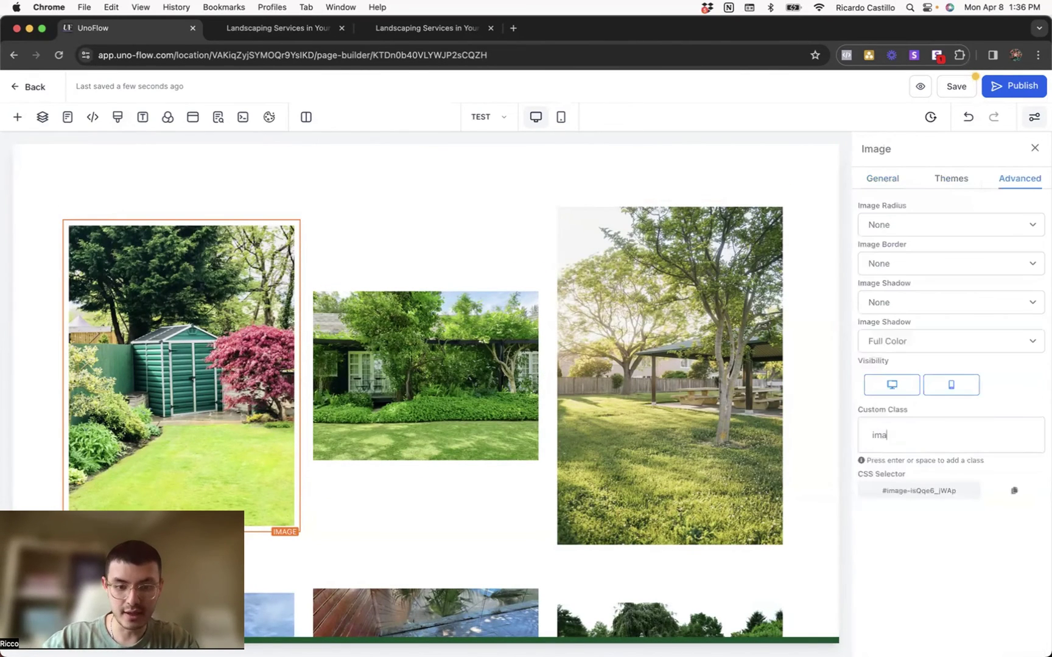
pyautogui.write('ges')
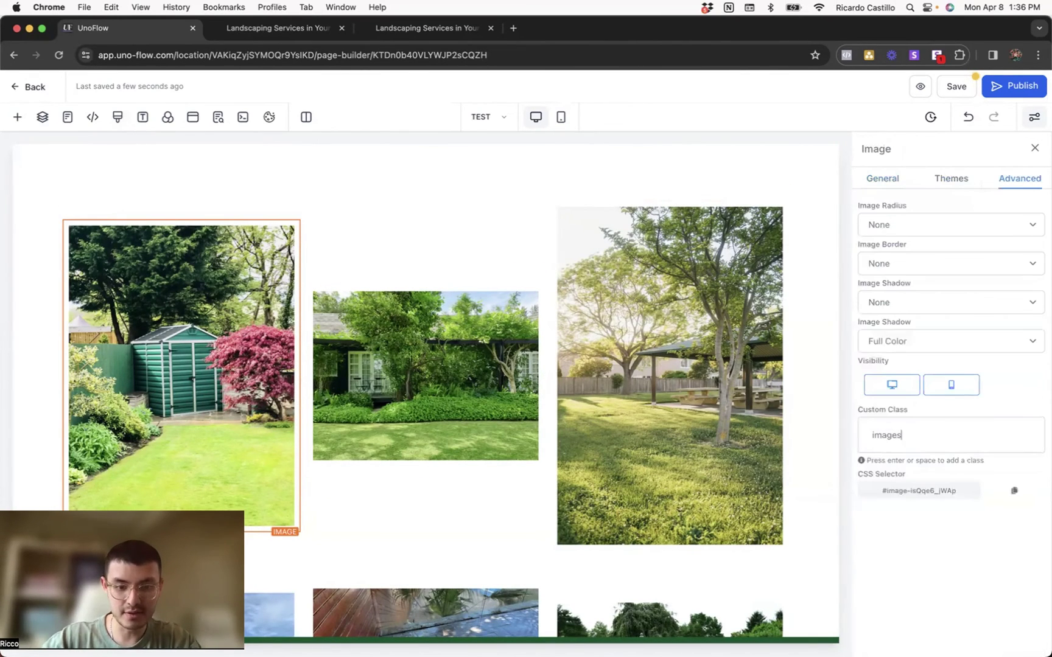
pyautogui.write('tyle')
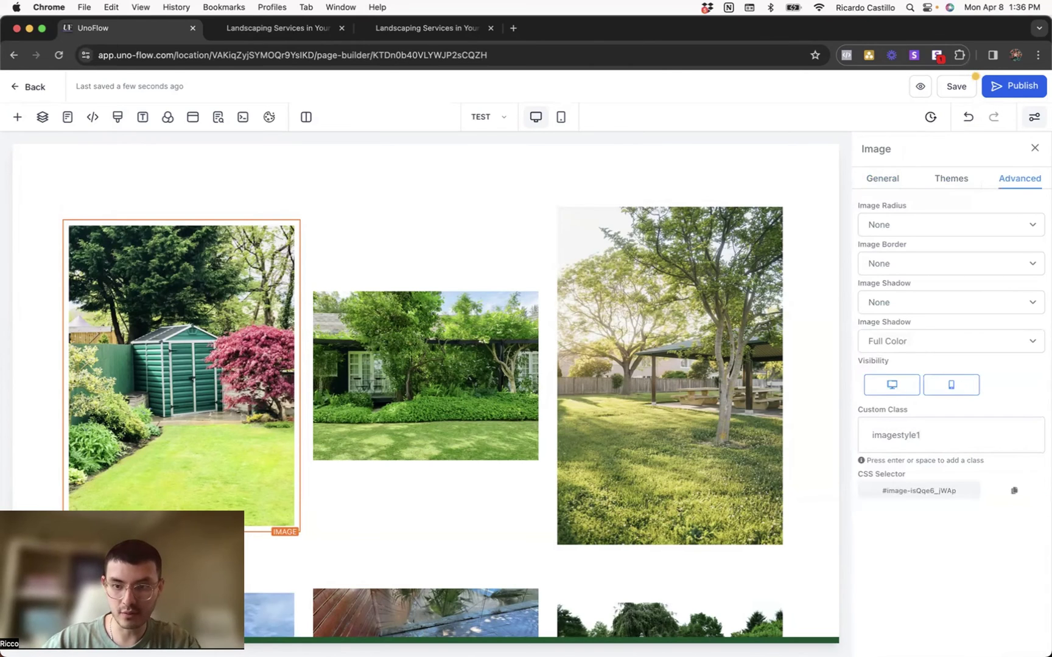
pyautogui.write('1')
pyautogui.press('Return')
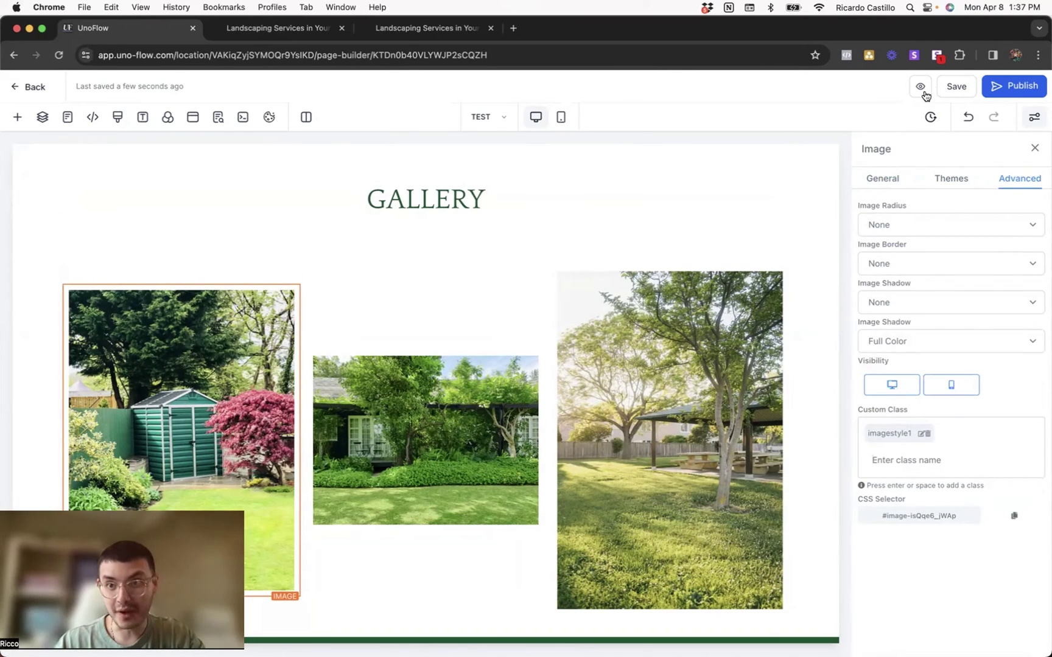
# Step: Preview the page and check the hover zoom on the gallery images, continuing down to the Client Reviews section
pyautogui.click(923, 91)
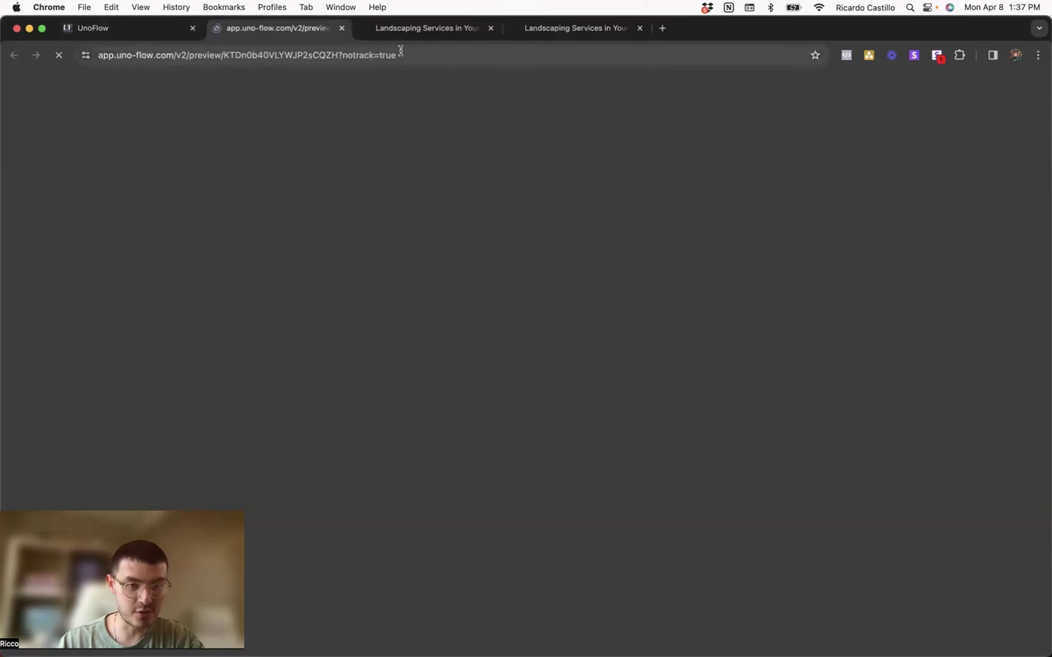
pyautogui.scroll(-5, 447, 296)
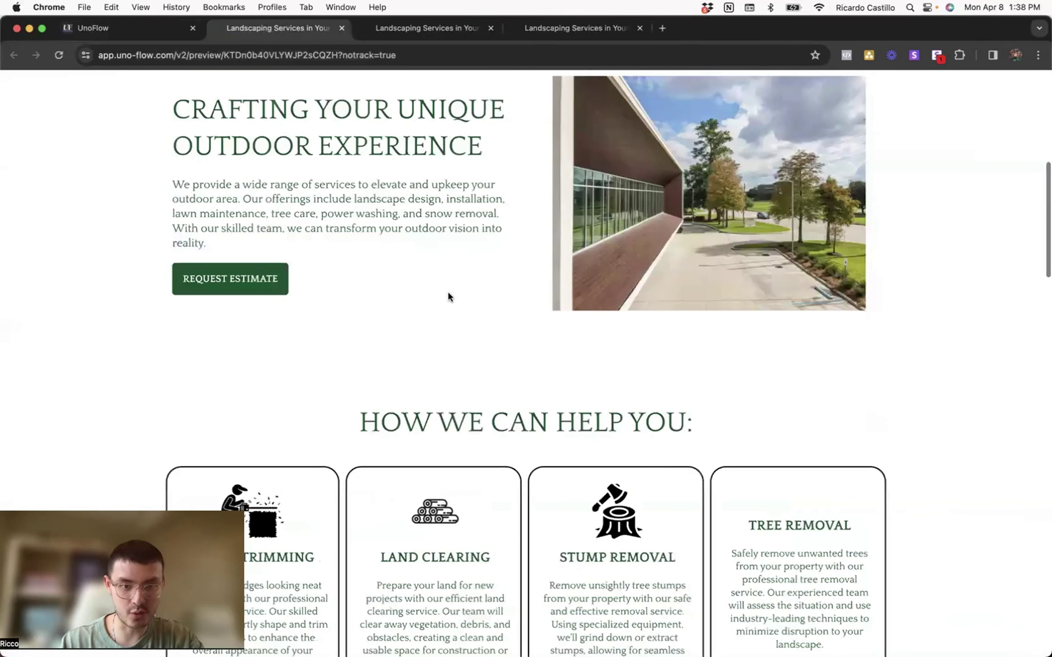
pyautogui.scroll(-8, 340, 381)
pyautogui.scroll(-2, 343, 258)
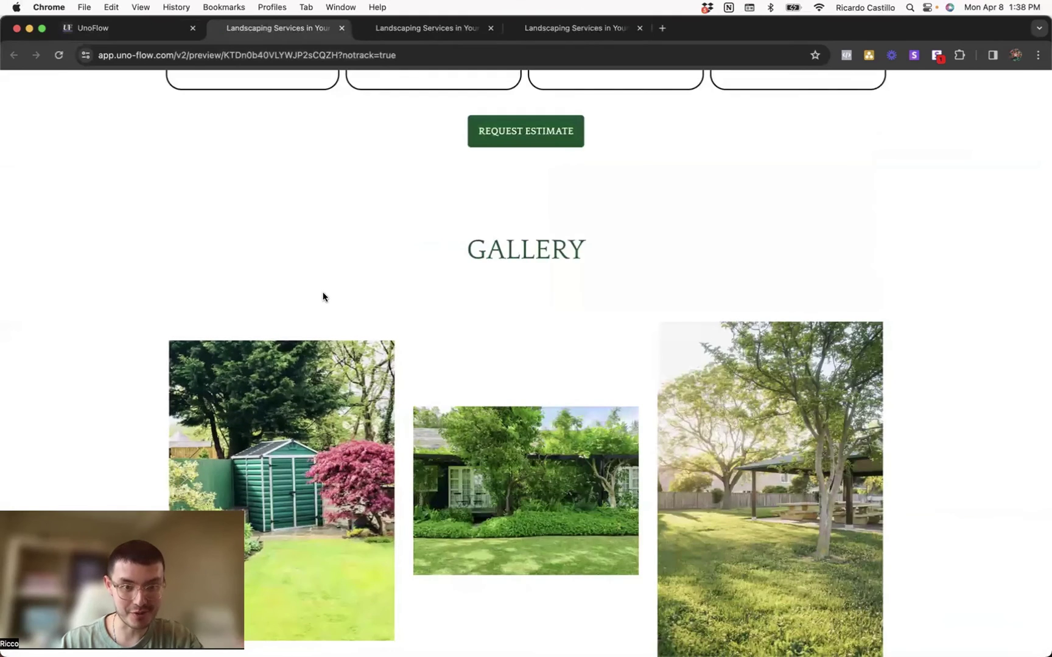
pyautogui.scroll(-4, 317, 322)
pyautogui.scroll(-1, 312, 343)
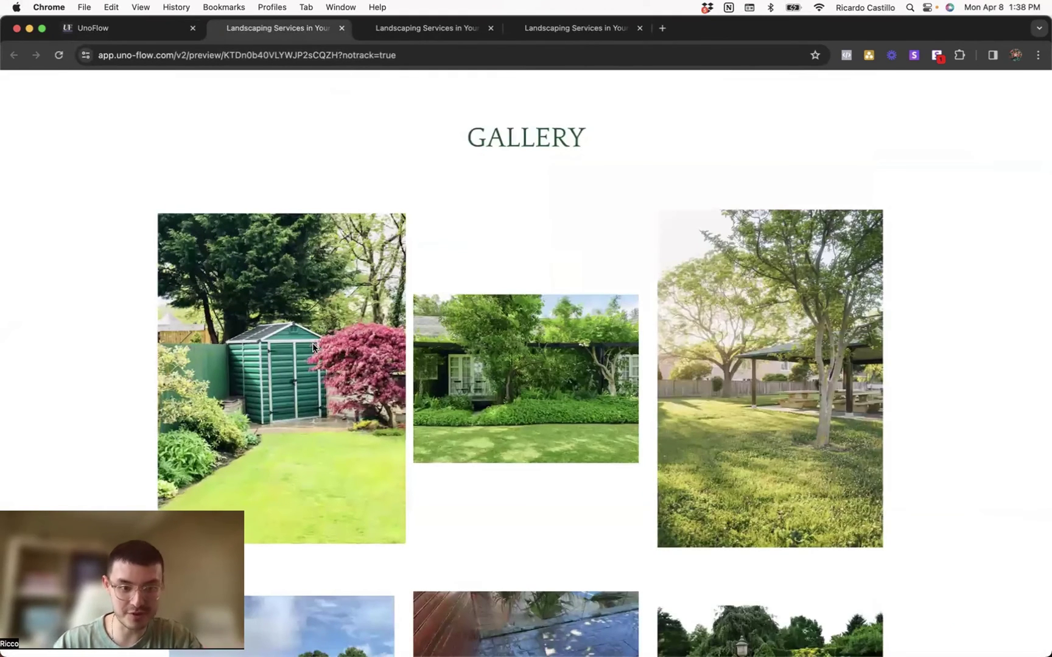
pyautogui.scroll(1, 124, 146)
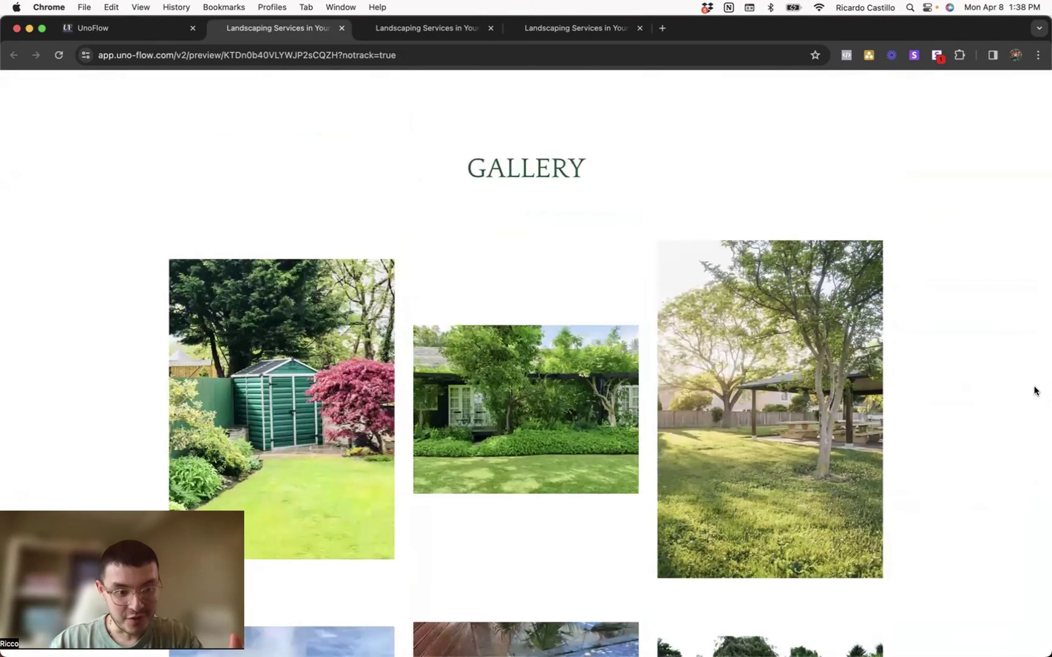
pyautogui.scroll(-3, 1034, 391)
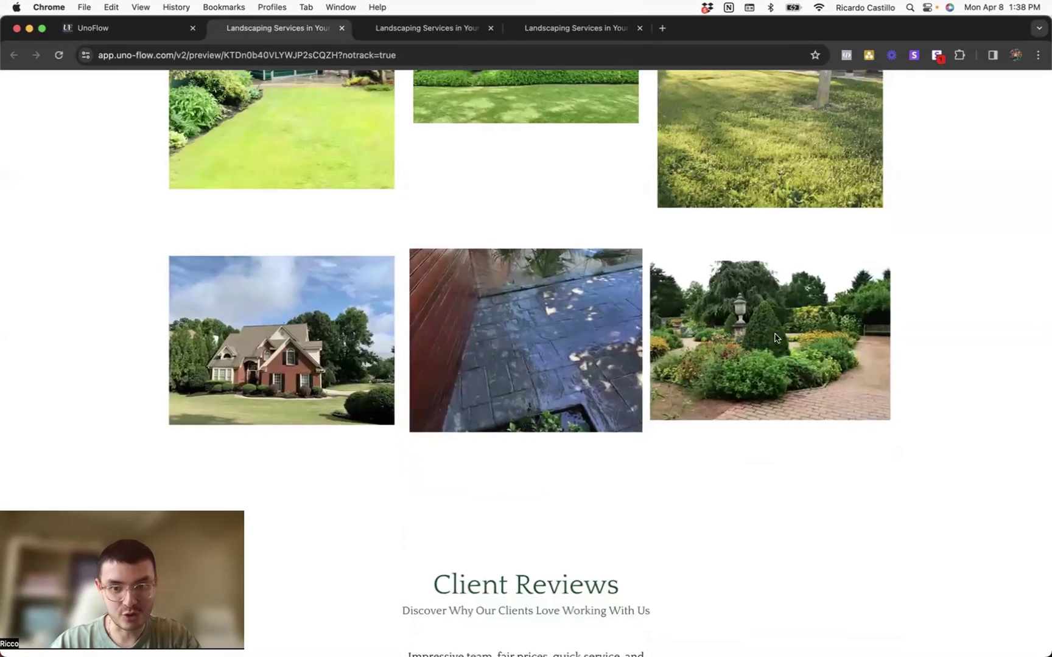
pyautogui.scroll(2, 776, 338)
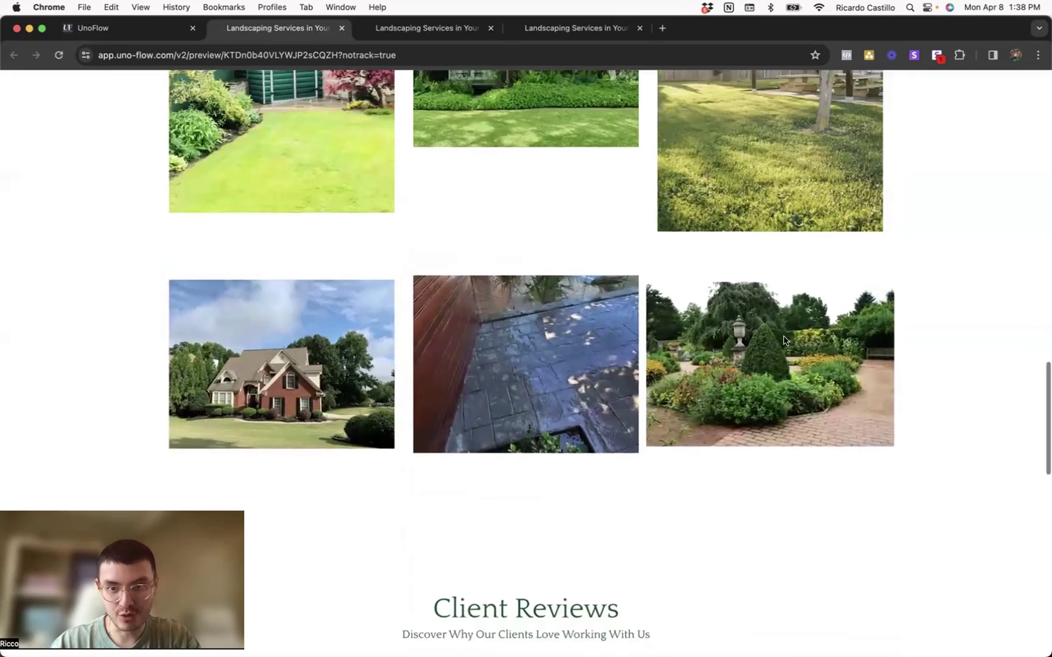
pyautogui.scroll(-6, 769, 299)
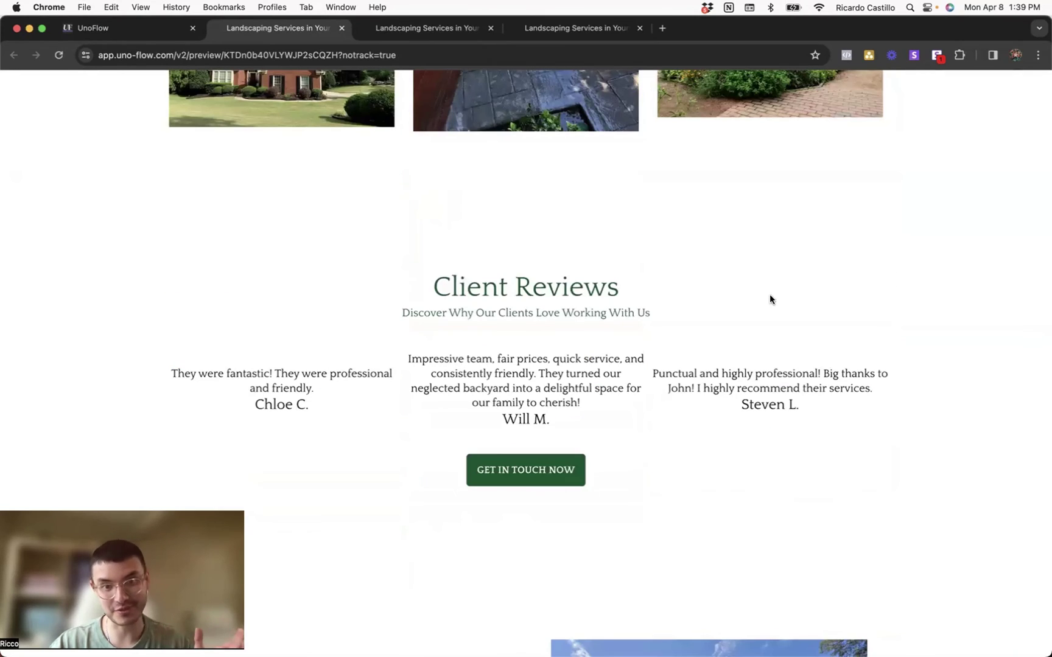
# Step: Close one of the extra preview tabs and compare the Client Reviews section with the finished redesign's version
pyautogui.press('super+w')
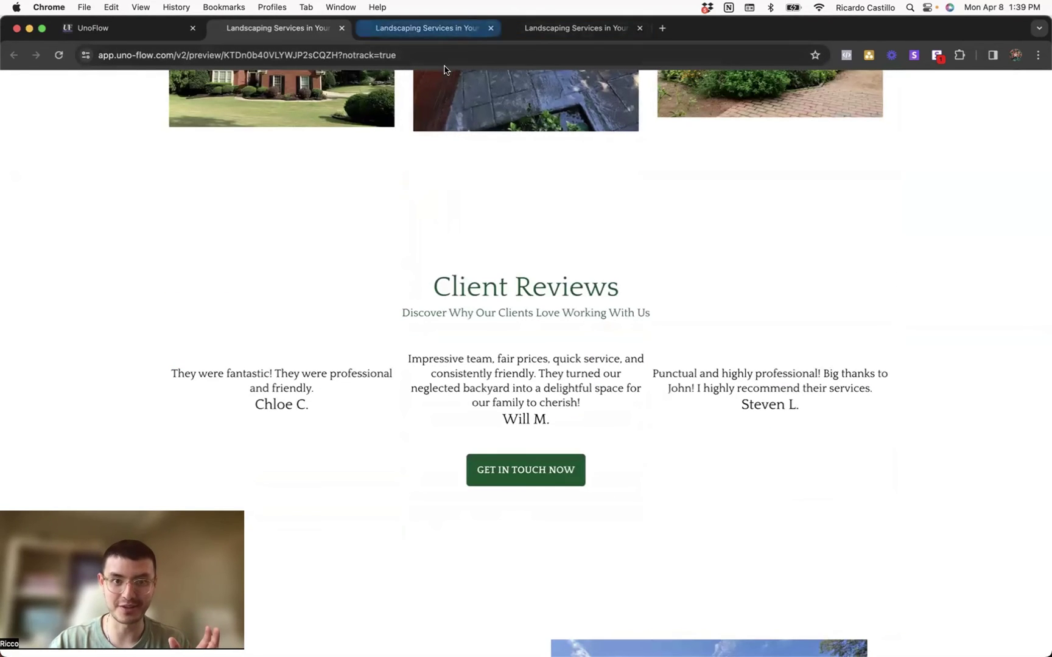
pyautogui.scroll(-2, 446, 133)
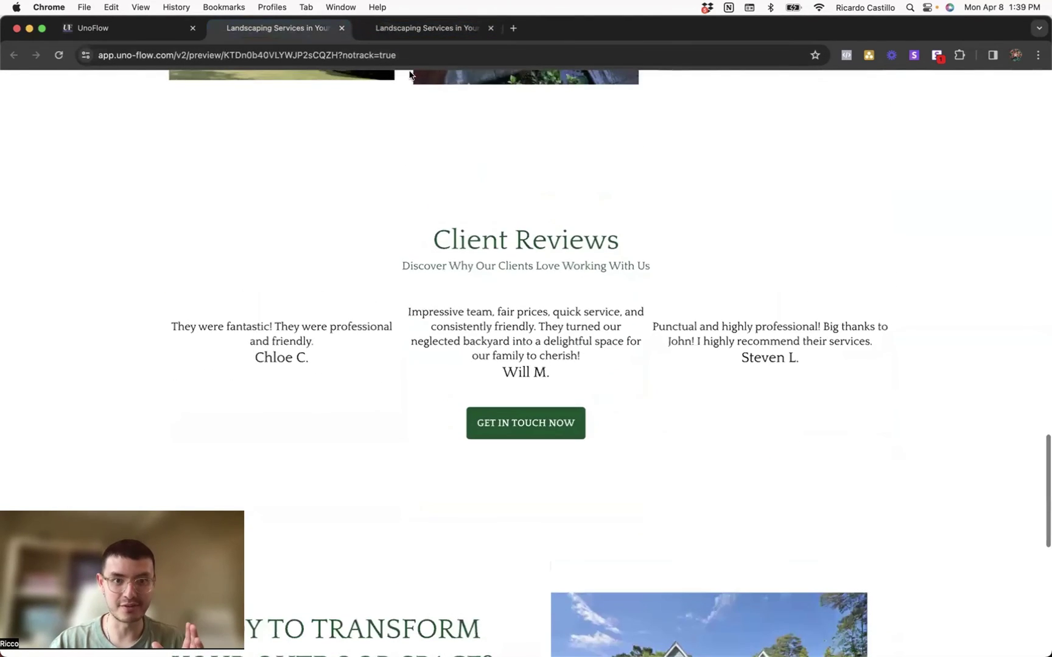
pyautogui.click(406, 29)
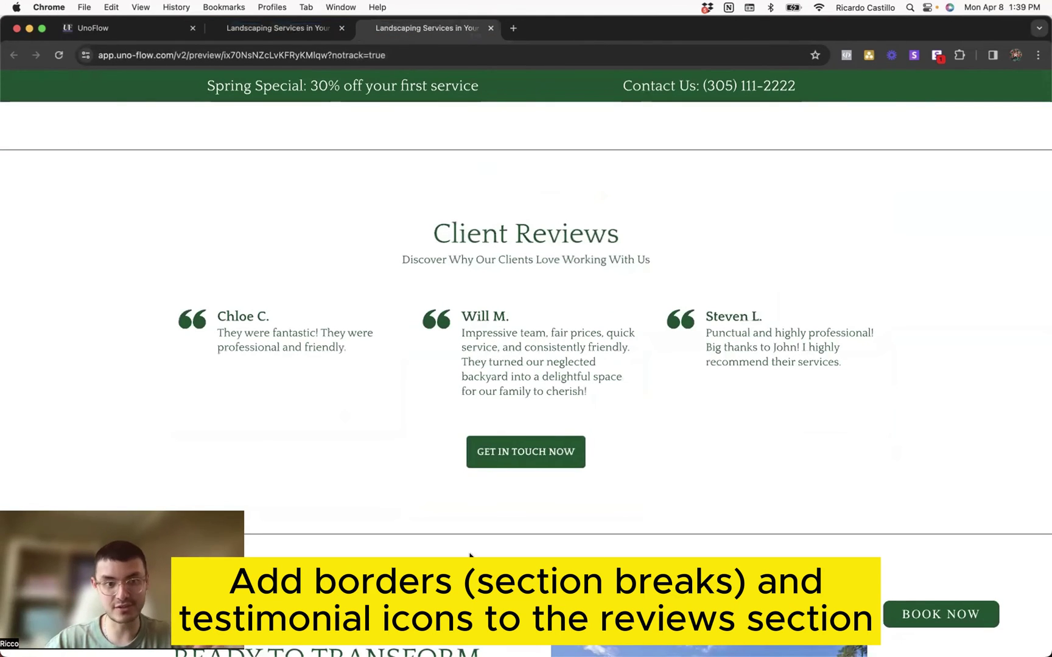
# Step: Return to the page builder and paste the Reviews section's CSS selector below the existing rules in the custom CSS
pyautogui.press('super+1')
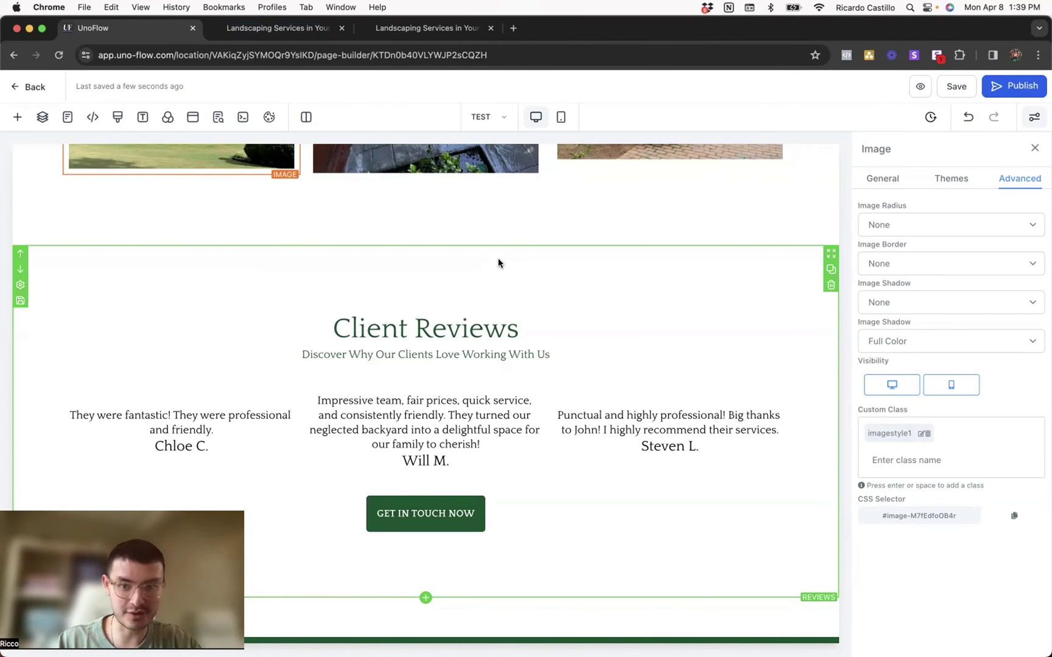
pyautogui.click(498, 263)
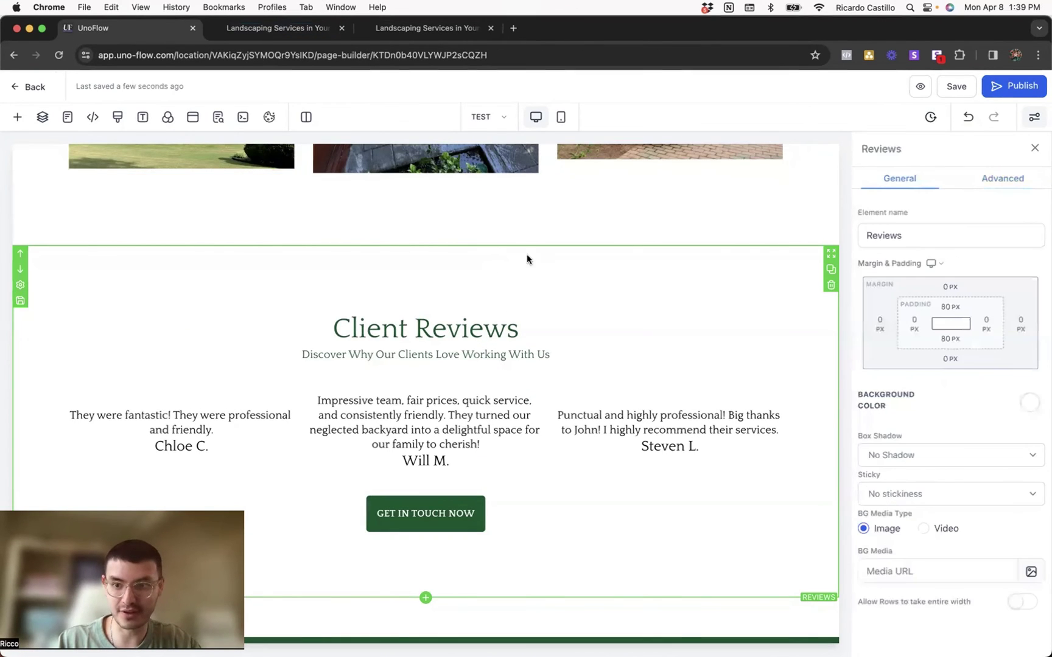
pyautogui.click(1022, 179)
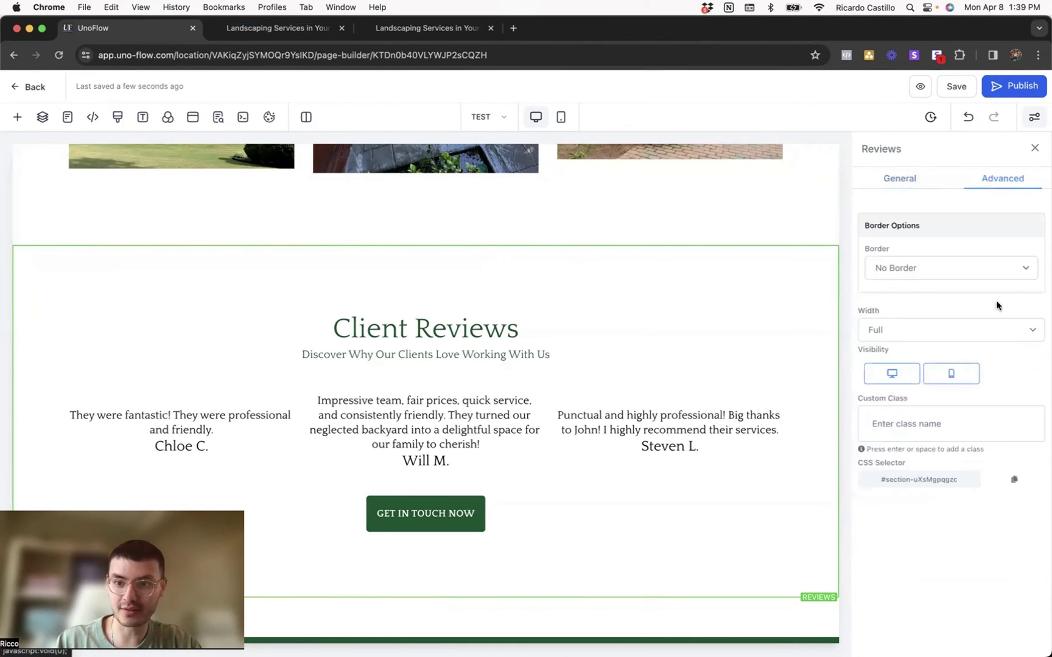
pyautogui.click(117, 117)
pyautogui.scroll(-5, 332, 363)
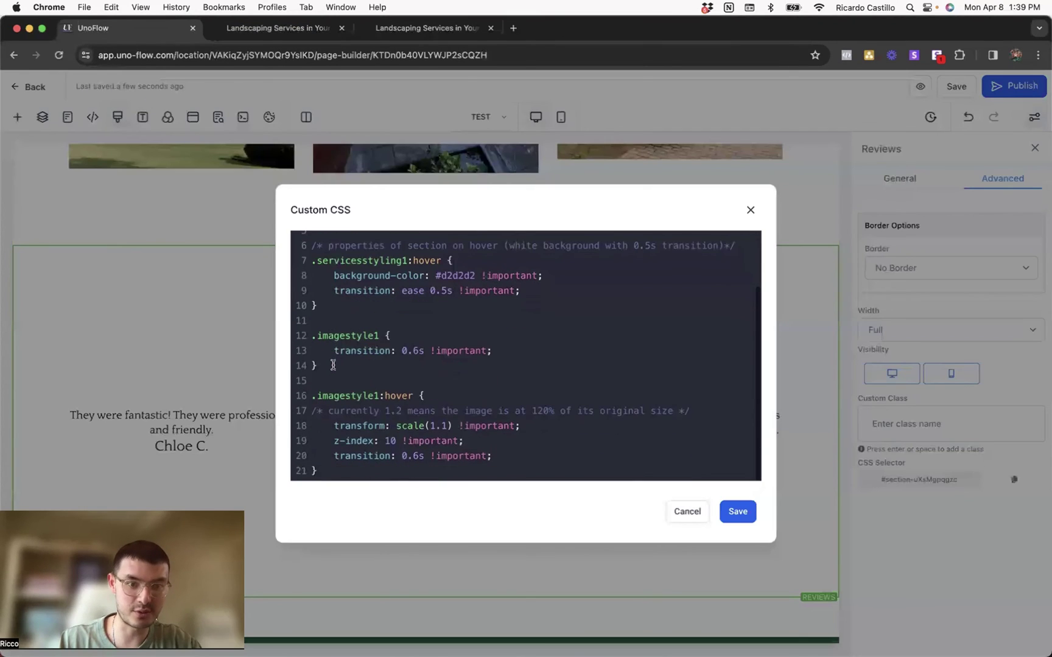
pyautogui.click(365, 472)
pyautogui.press('super+v')
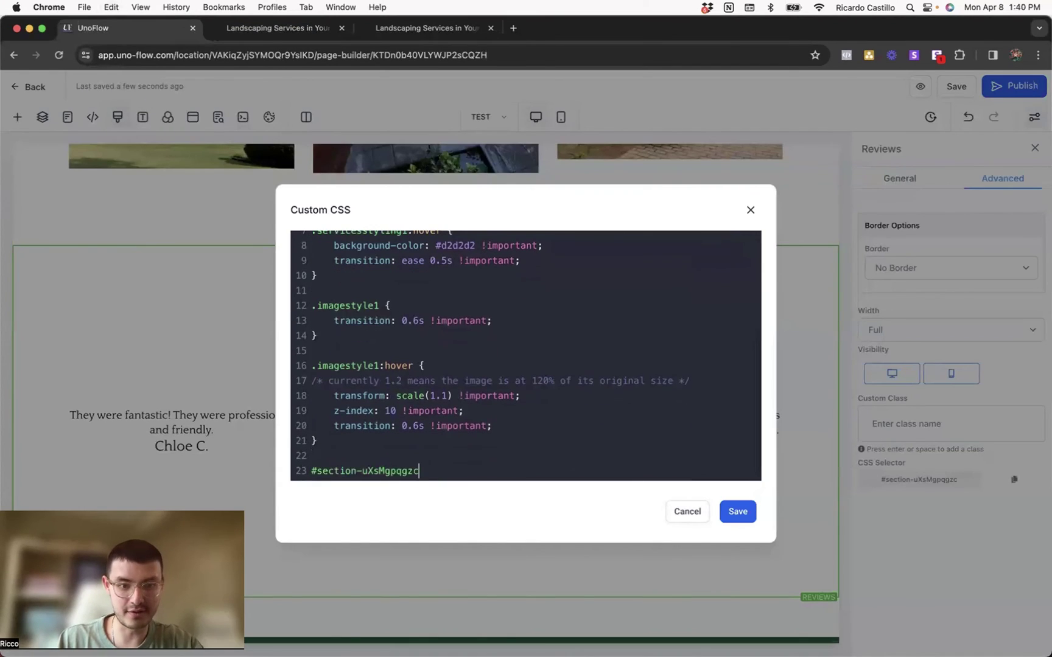
# Step: Switch to Notion, open "How to Add borders to sections/rows" and copy the border-top and border-bottom lines
pyautogui.press('super+Tab')
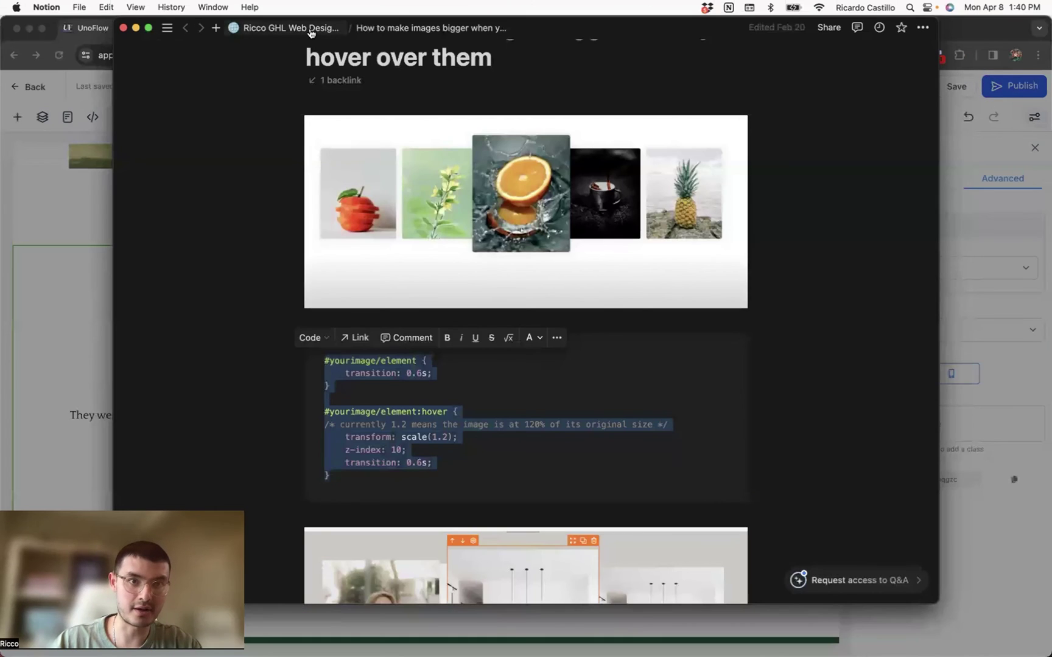
pyautogui.click(292, 28)
pyautogui.click(420, 275)
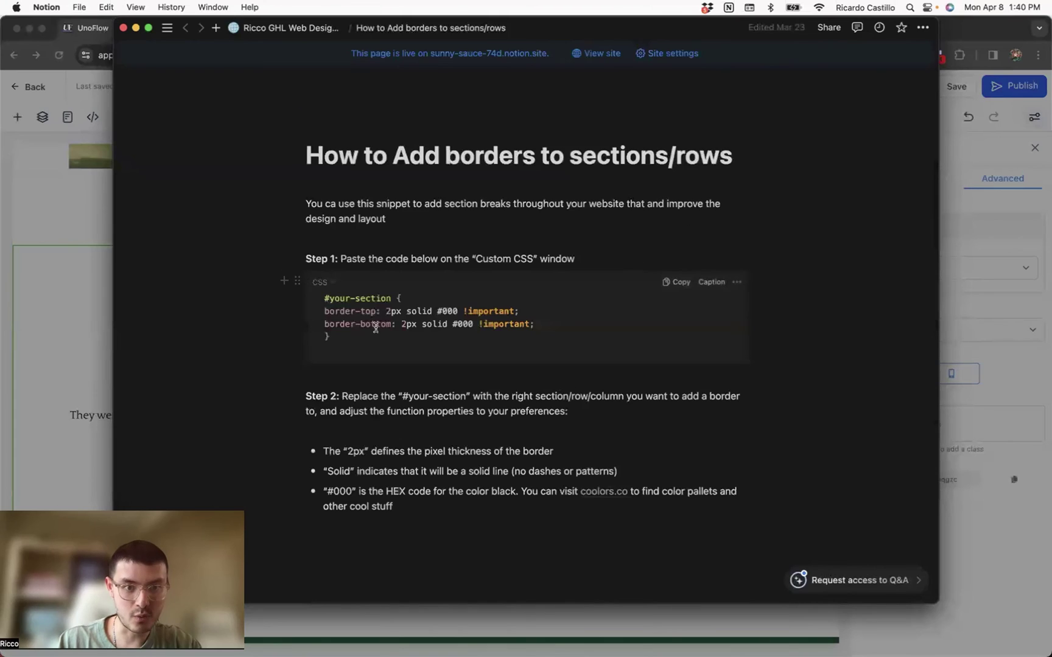
pyautogui.moveTo(542, 325); pyautogui.dragTo(279, 312)
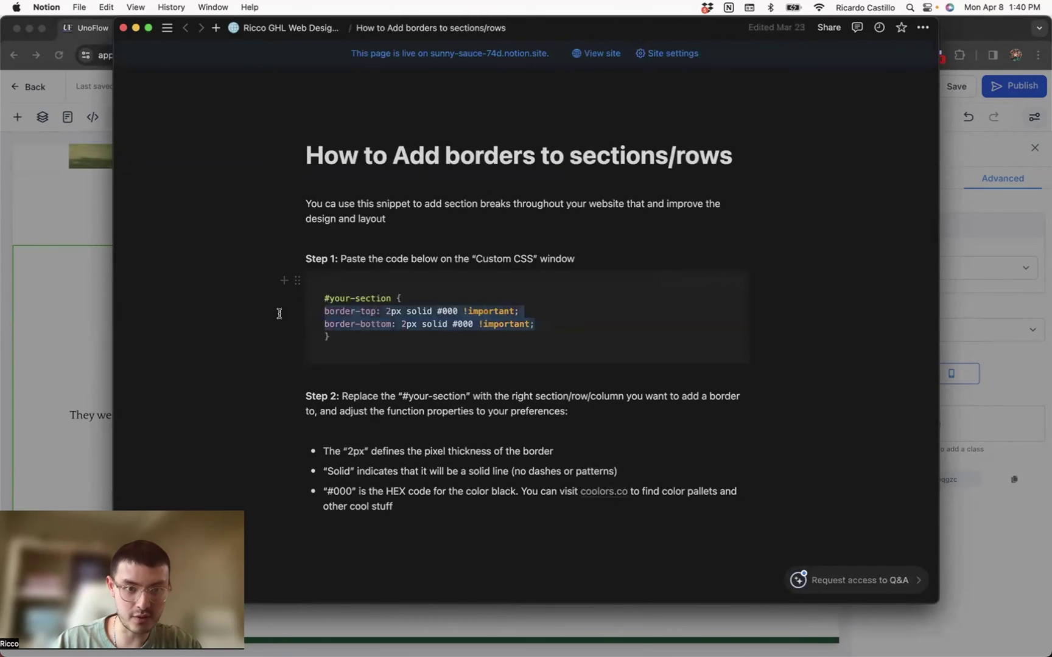
# Step: Back in the page builder's custom CSS, open a rule on the Reviews section selector and paste the border-top and border-bottom declarations into it
pyautogui.press('super+Tab')
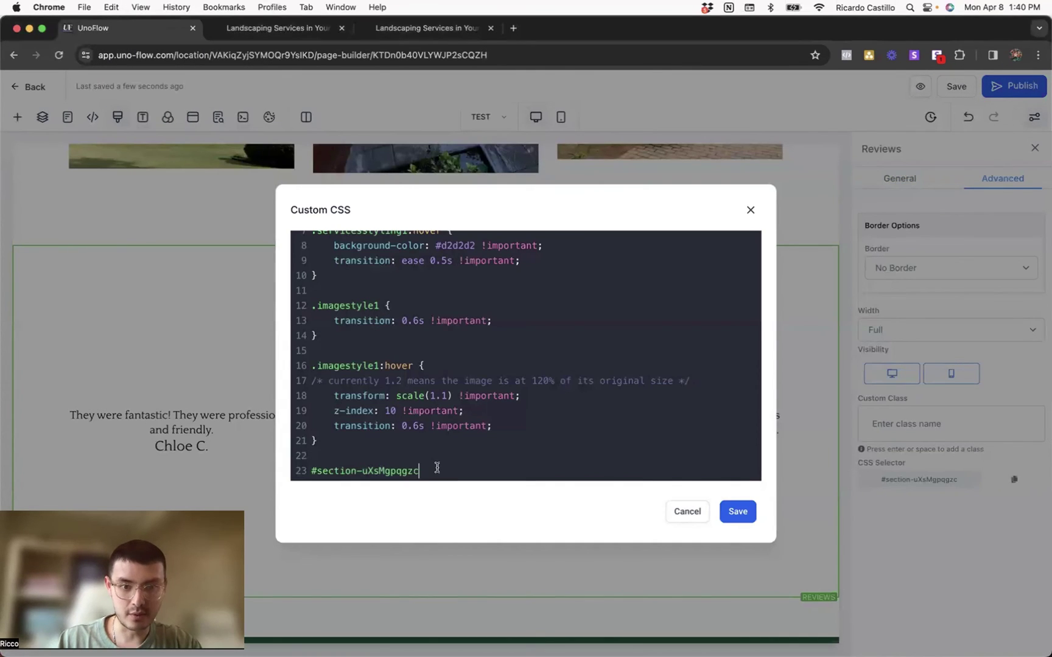
pyautogui.click(437, 467)
pyautogui.write('{')
pyautogui.press('Return')
pyautogui.press('Return')
pyautogui.write('}{')
pyautogui.click(437, 456)
pyautogui.press('super+v')
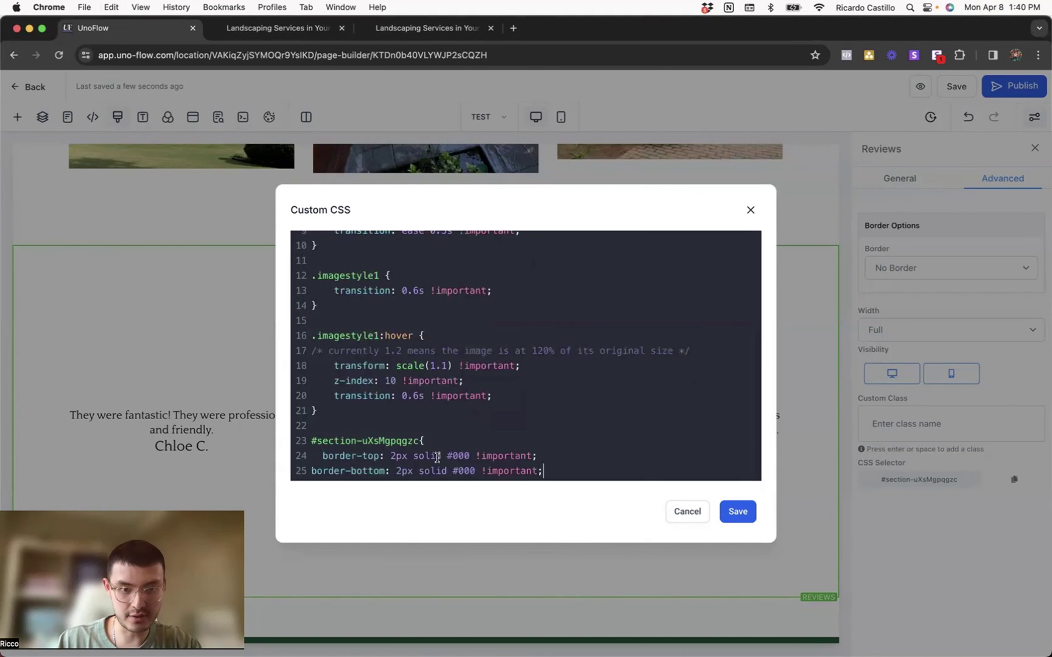
# Step: Set the colour of both Reviews section borders to #00542C and save the custom CSS
pyautogui.scroll(-1, 467, 456)
pyautogui.doubleClick(464, 440)
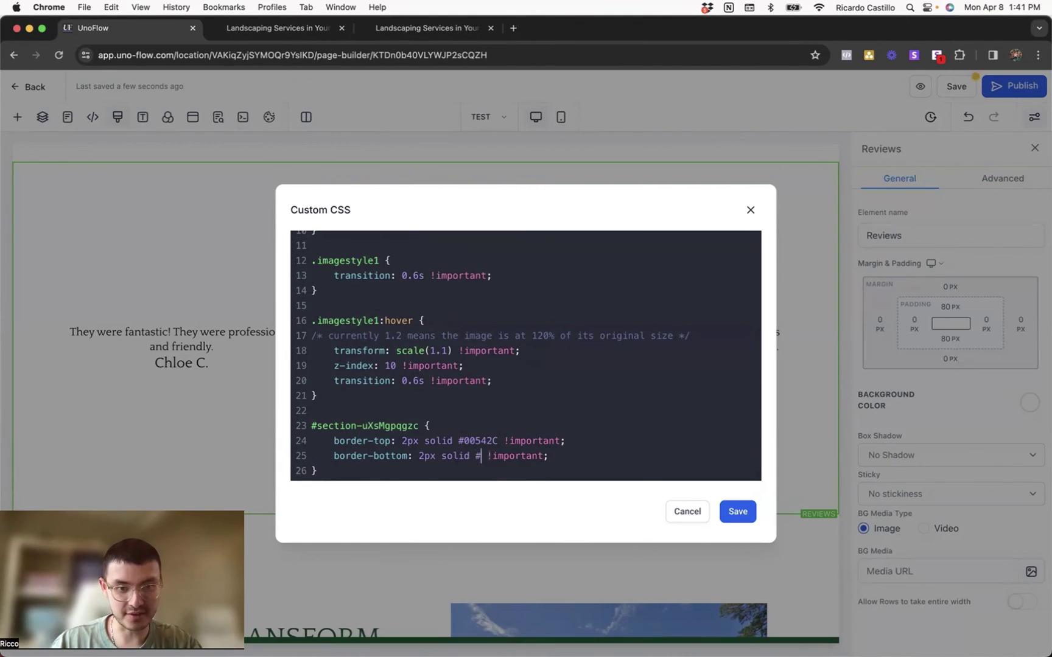
pyautogui.press('super+v')
pyautogui.click(738, 511)
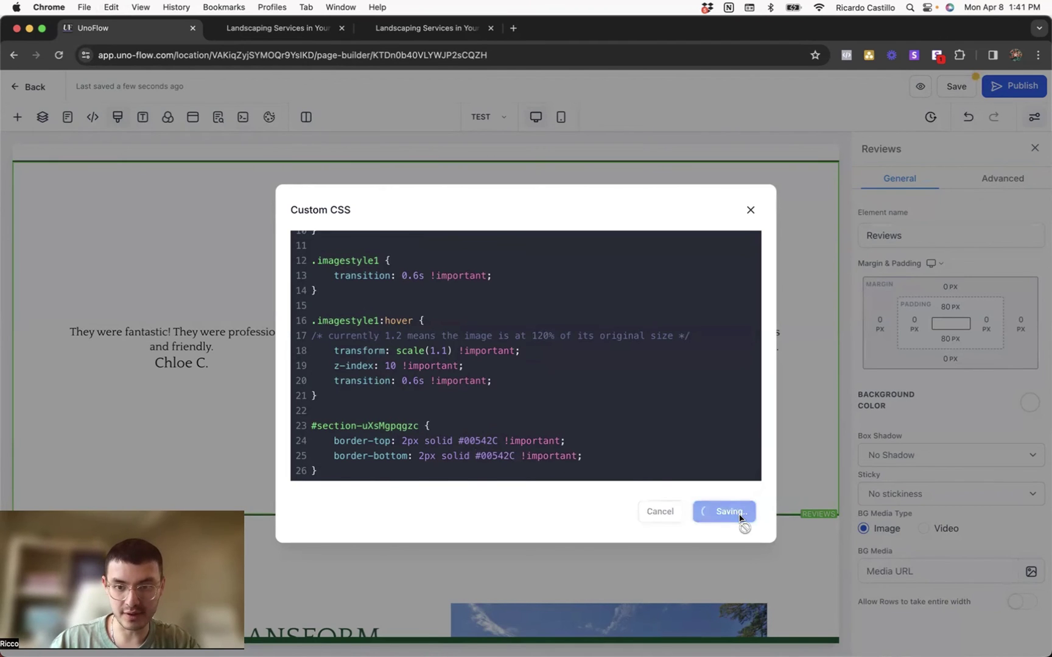
pyautogui.scroll(1, 598, 184)
pyautogui.click(608, 169)
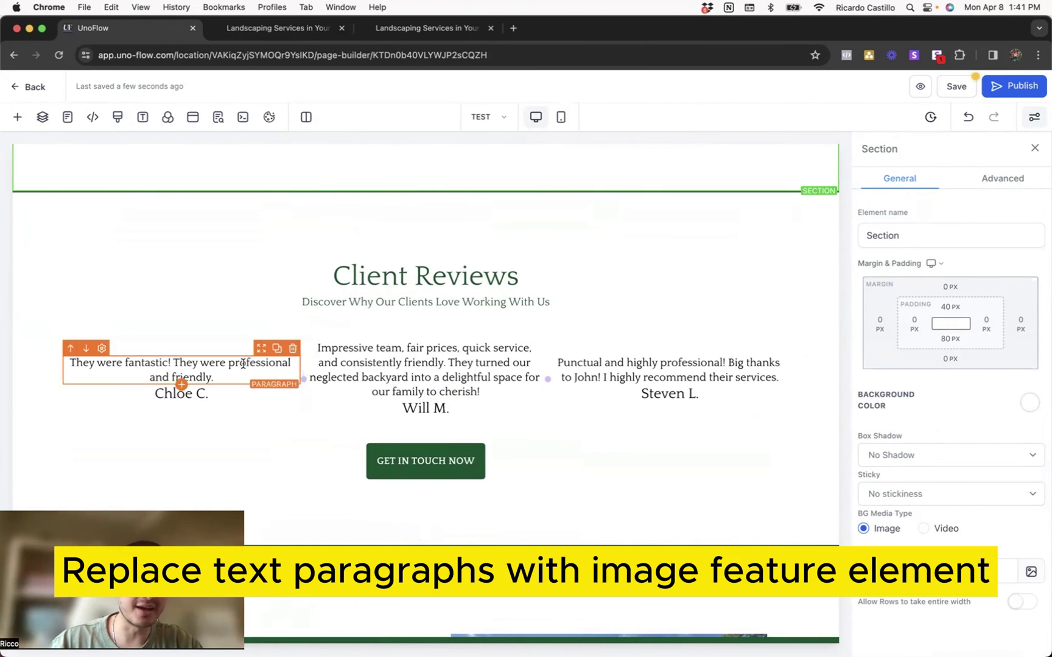
# Step: Add an Image Feature element below the reviewer's name in the first Client Reviews column
pyautogui.click(181, 406)
pyautogui.click(17, 117)
pyautogui.click(214, 188)
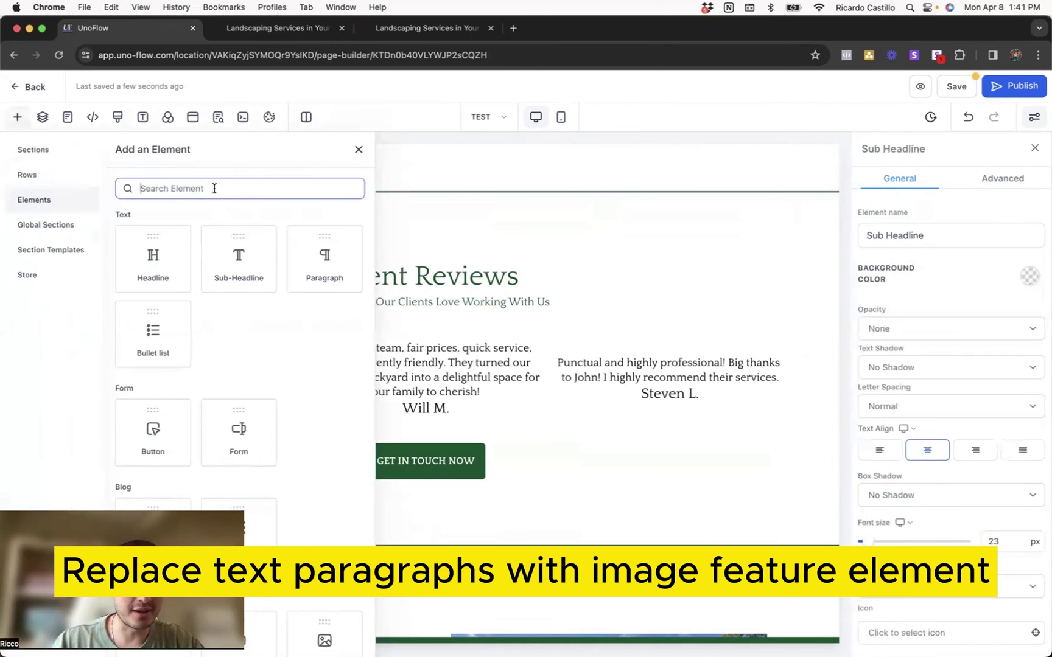
pyautogui.write('imag')
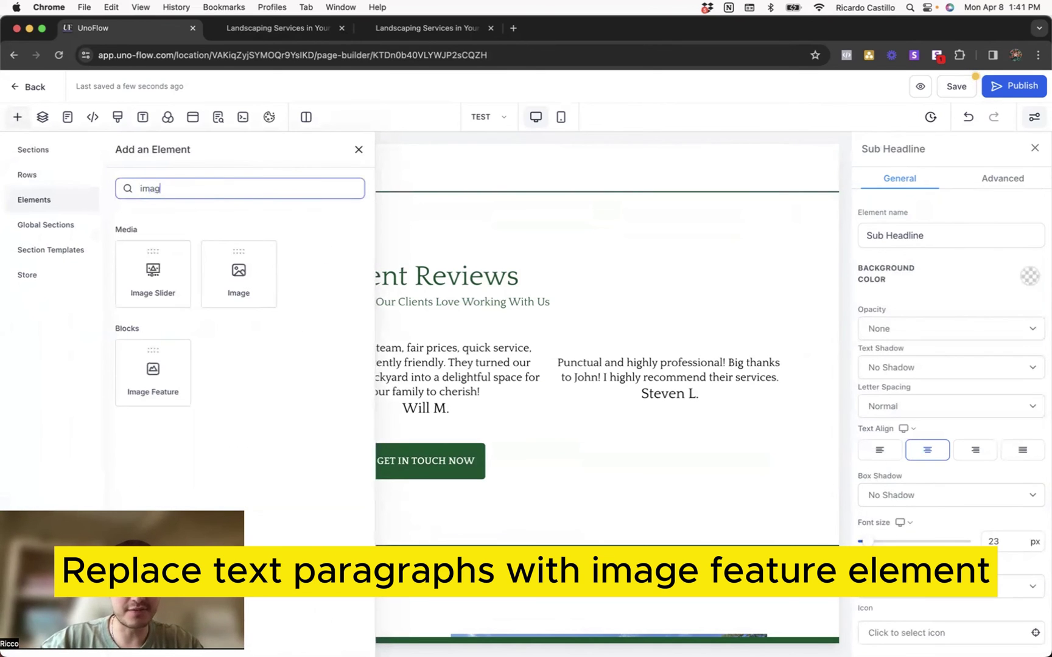
pyautogui.click(145, 380)
pyautogui.scroll(-2, 146, 381)
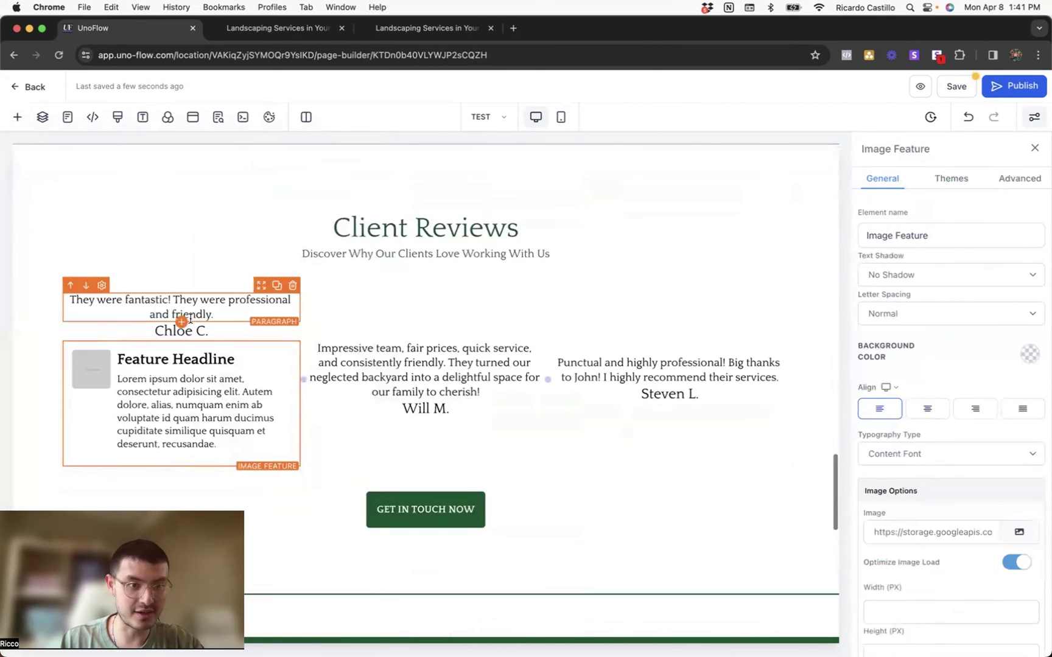
# Step: Copy the first reviewer's name into the image feature's headline and the review text into its body
pyautogui.tripleClick(197, 328)
pyautogui.press('super+c')
pyautogui.tripleClick(175, 359)
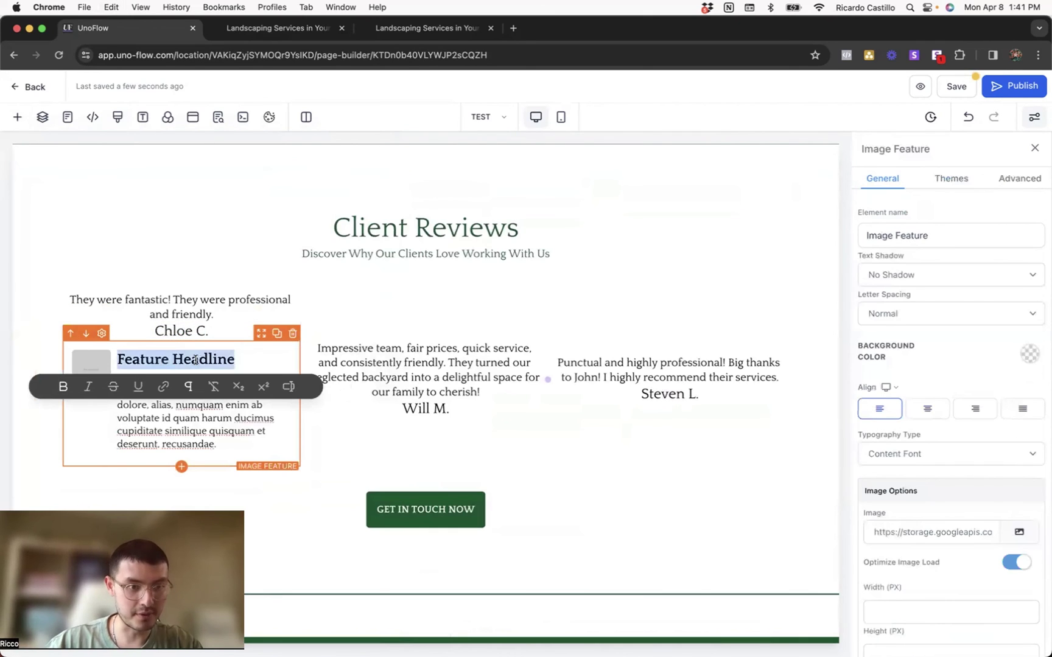
pyautogui.press('super+v')
pyautogui.tripleClick(192, 309)
pyautogui.press('super+c')
pyautogui.tripleClick(195, 413)
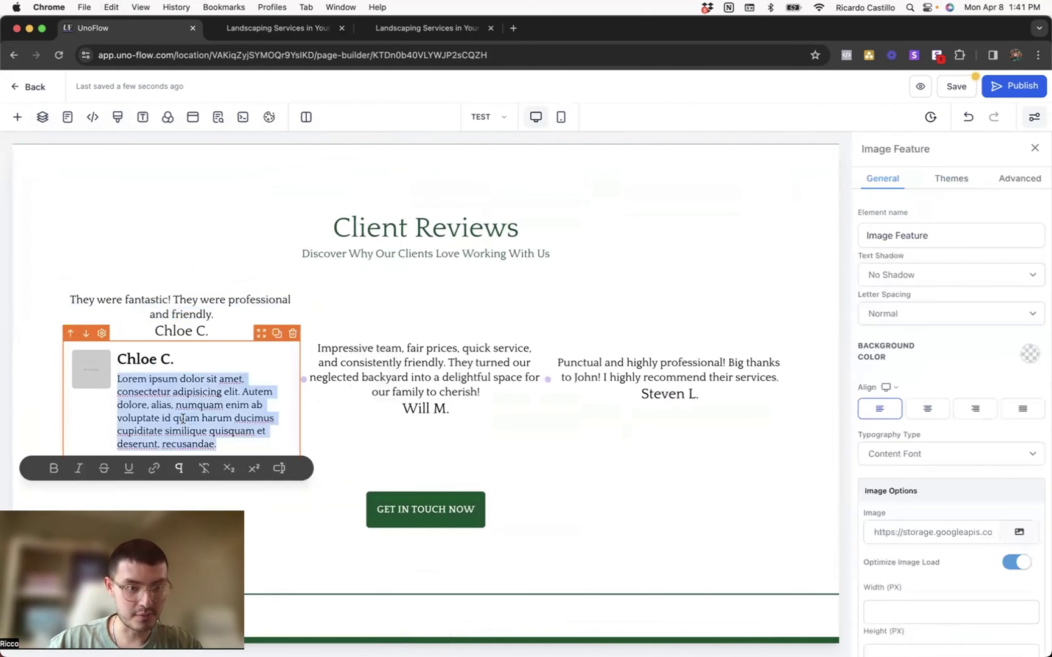
pyautogui.press('super+v')
pyautogui.scroll(-10, 902, 375)
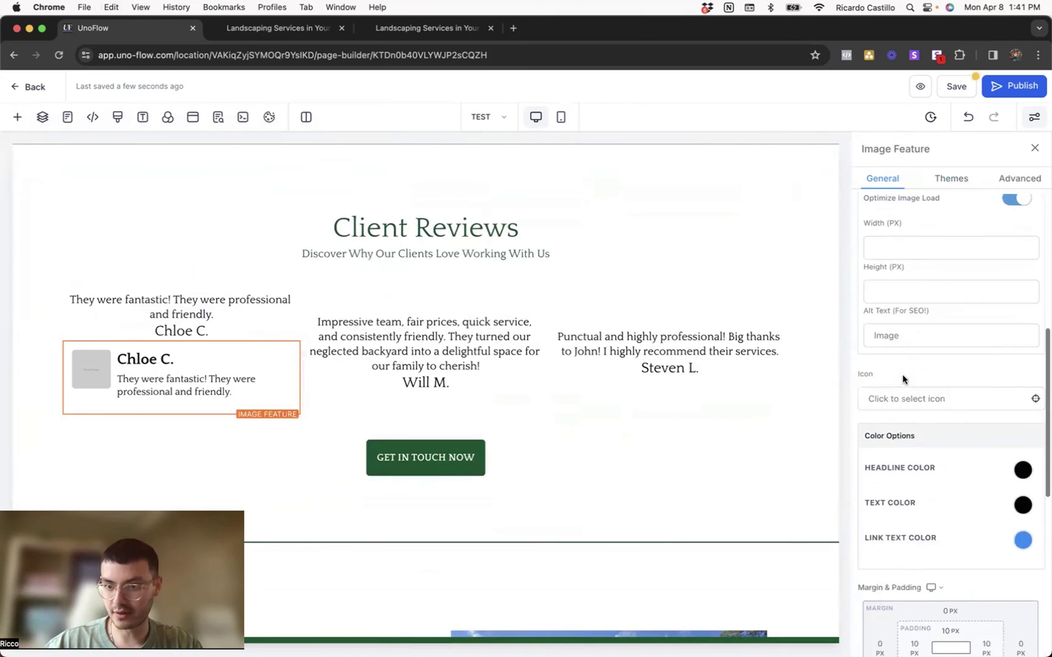
# Step: Set the first image feature's headline colour to dark green and delete the original review text and reviewer's name above it
pyautogui.click(1022, 432)
pyautogui.click(921, 509)
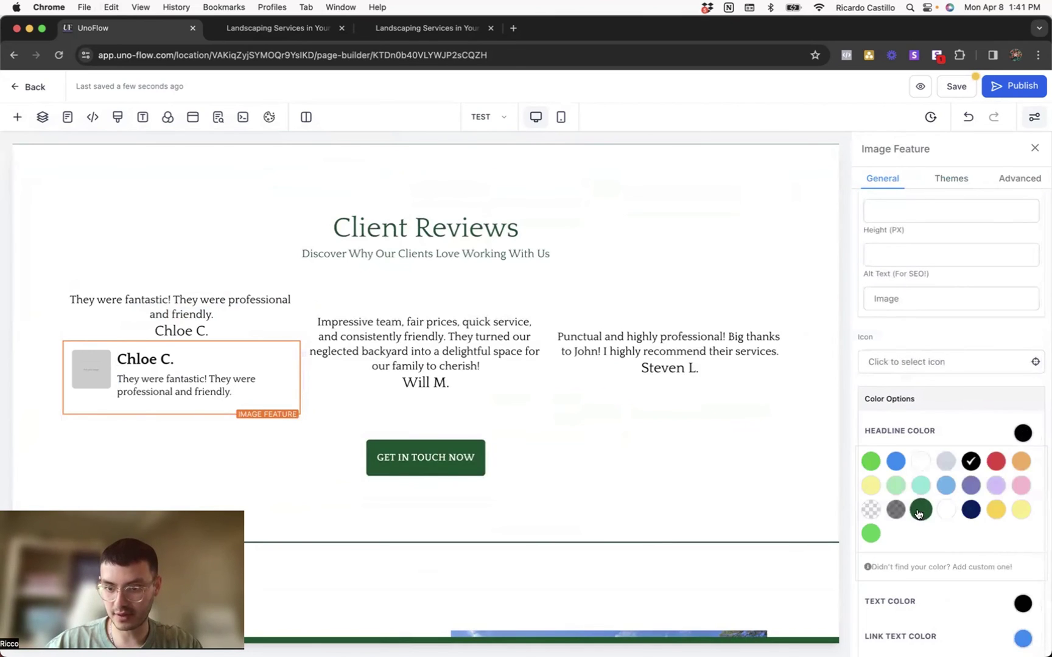
pyautogui.click(97, 316)
pyautogui.press('Delete')
# Step: Replace the first image feature's placeholder picture with the green quotation-mark image from the media library
pyautogui.click(95, 321)
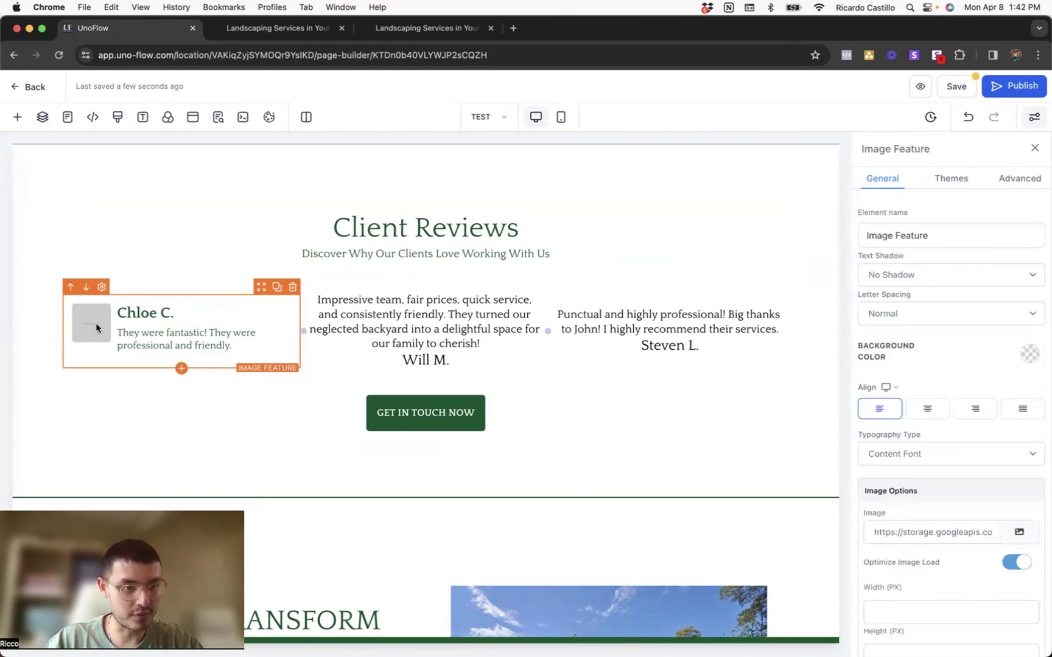
pyautogui.click(1017, 533)
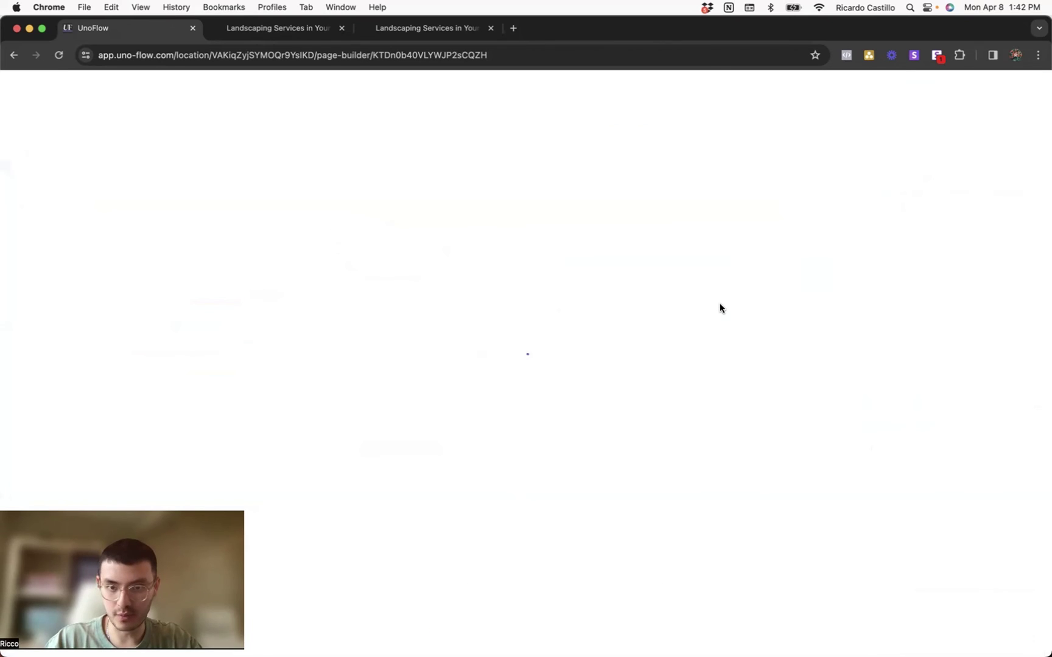
pyautogui.scroll(-4, 721, 309)
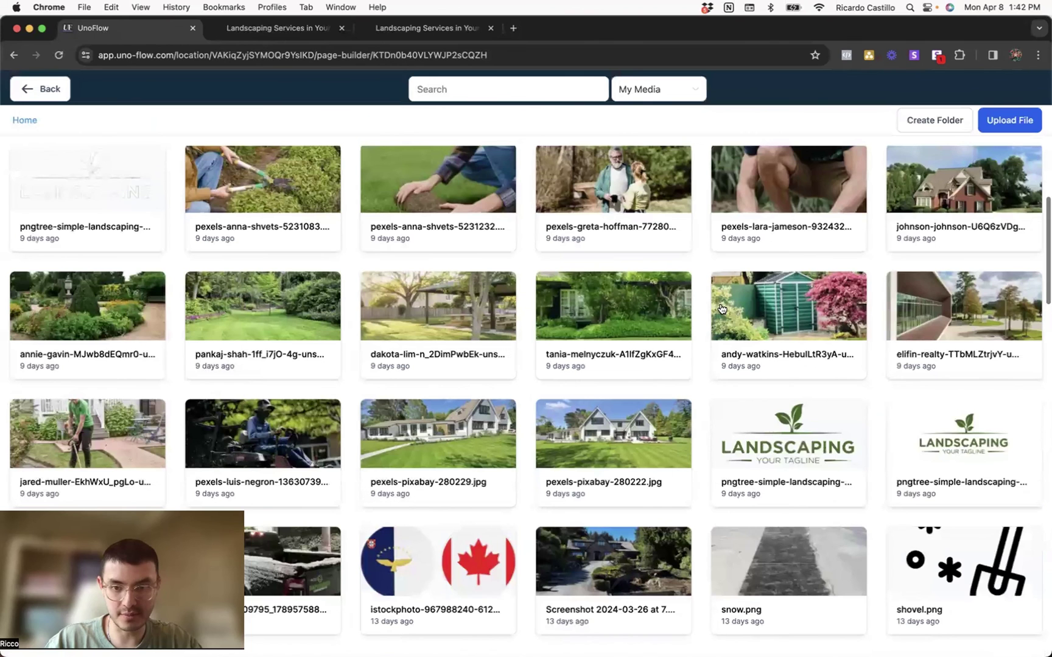
pyautogui.scroll(-4, 721, 309)
pyautogui.scroll(-8, 597, 444)
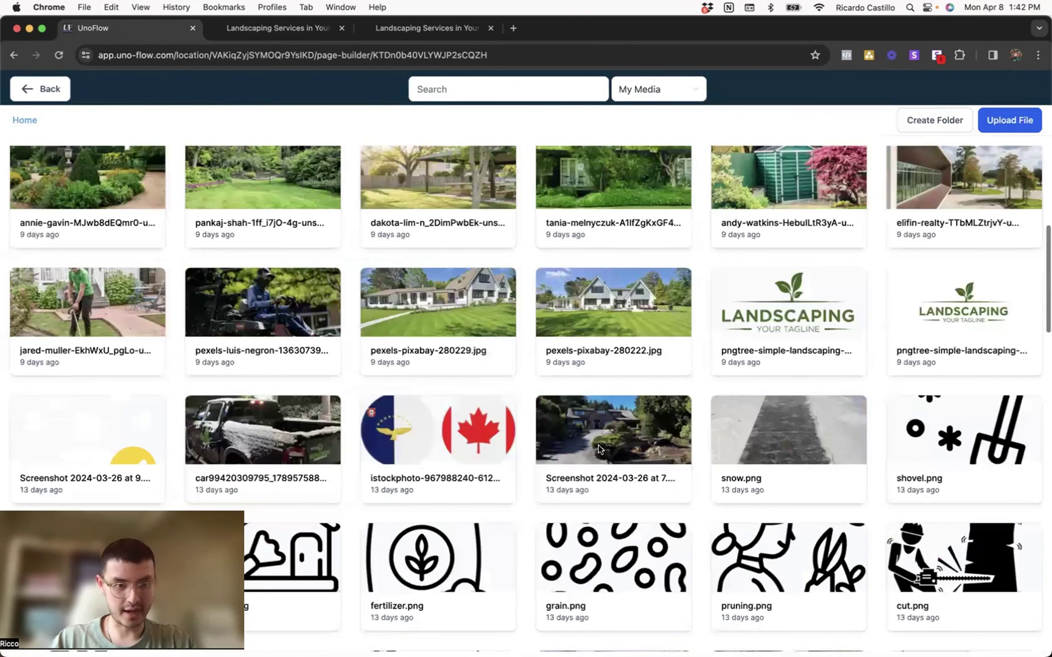
pyautogui.scroll(-10, 144, 208)
pyautogui.click(143, 208)
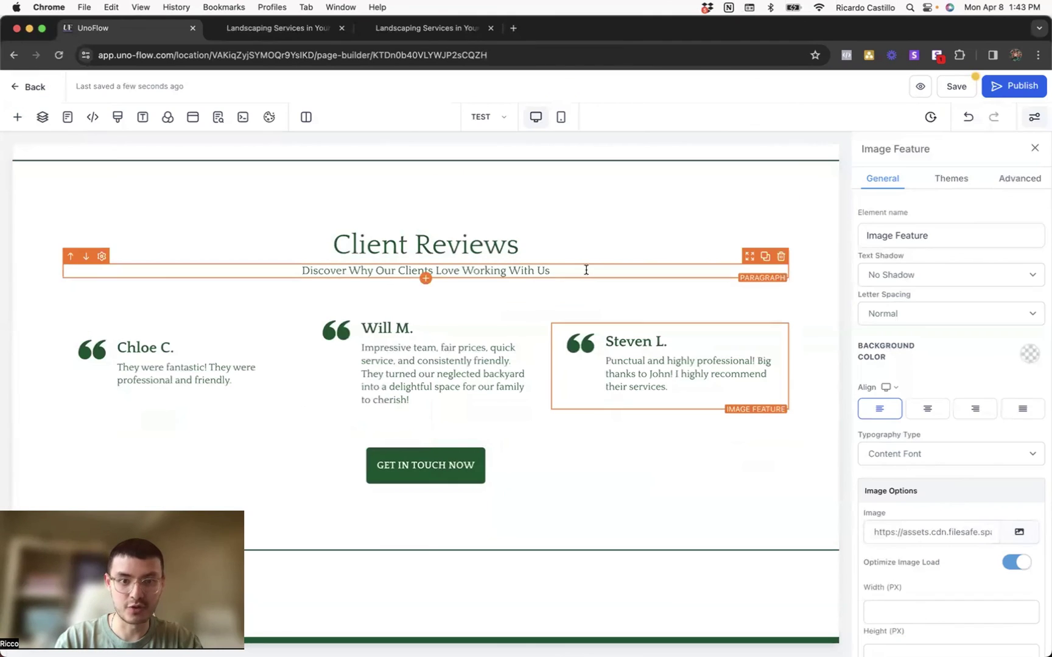
# Step: Set the content spacing of the three Client Reviews columns to Left so the testimonials align at the top
pyautogui.click(666, 198)
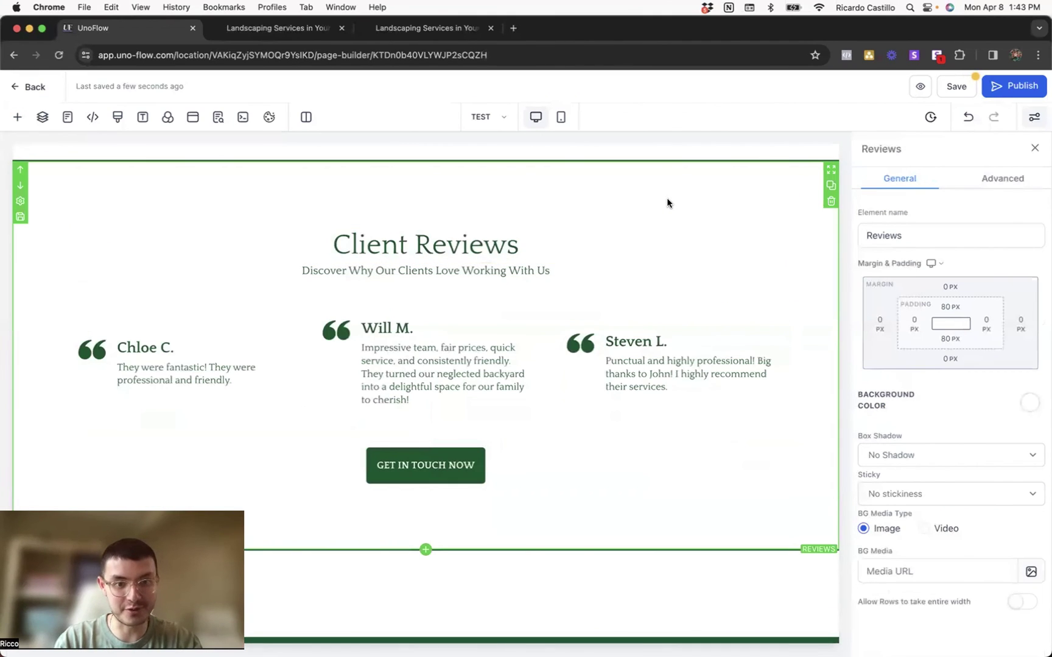
pyautogui.click(216, 314)
pyautogui.scroll(-4, 950, 523)
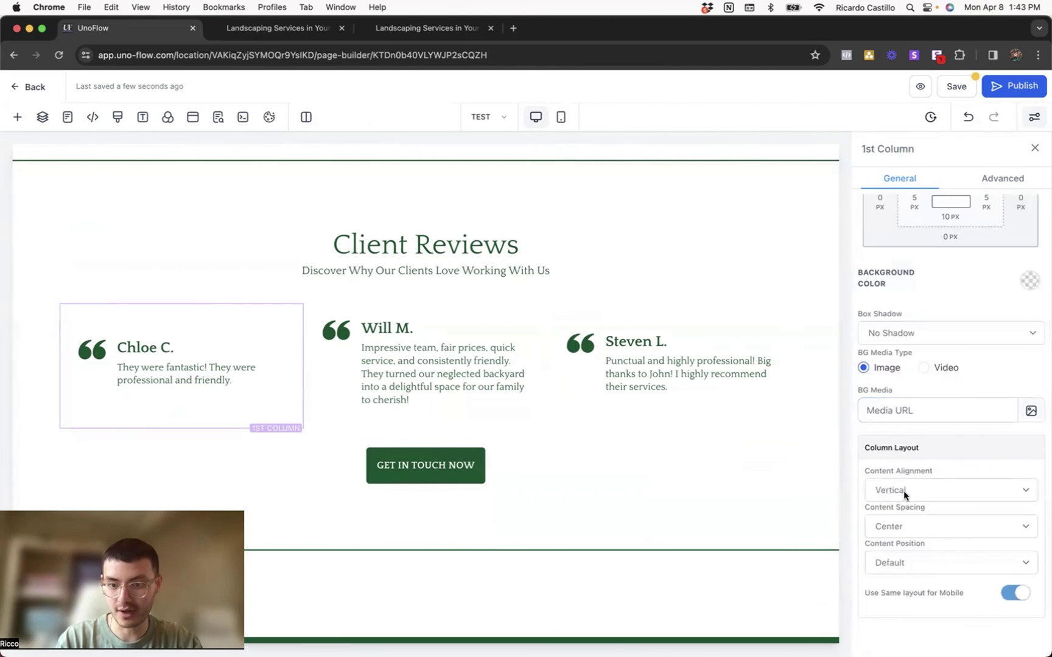
pyautogui.click(908, 527)
pyautogui.click(900, 542)
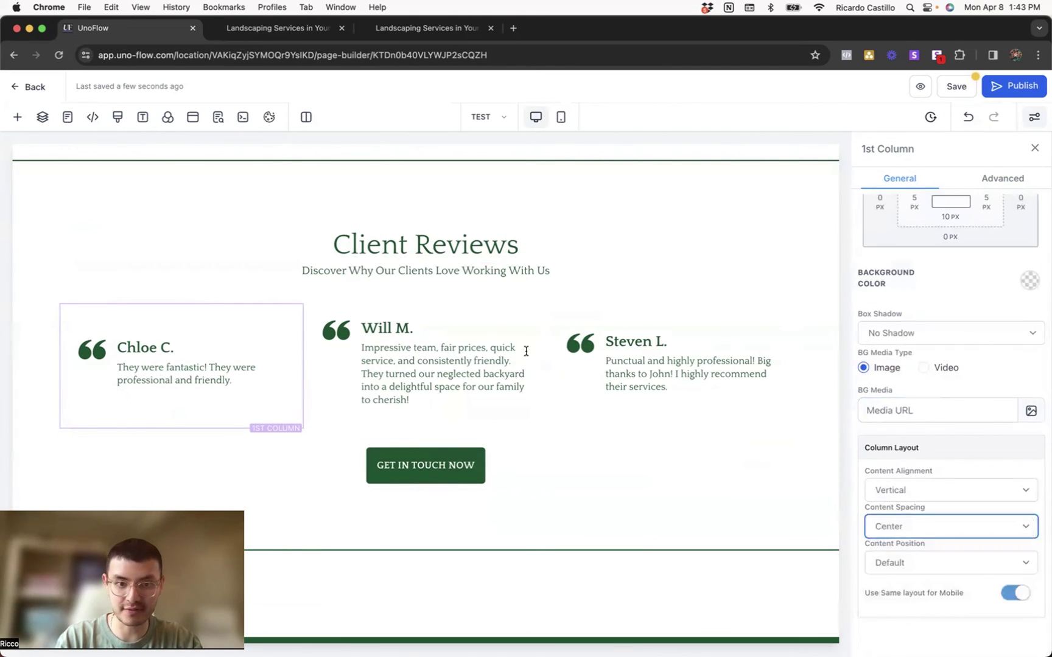
pyautogui.press('super+z')
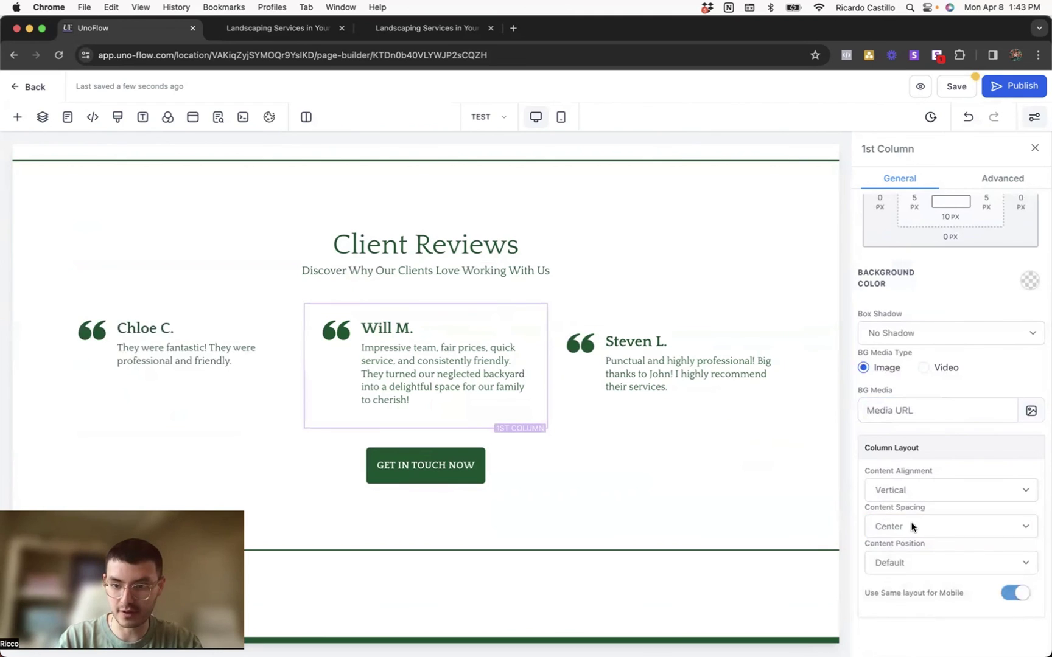
pyautogui.click(911, 527)
pyautogui.click(893, 543)
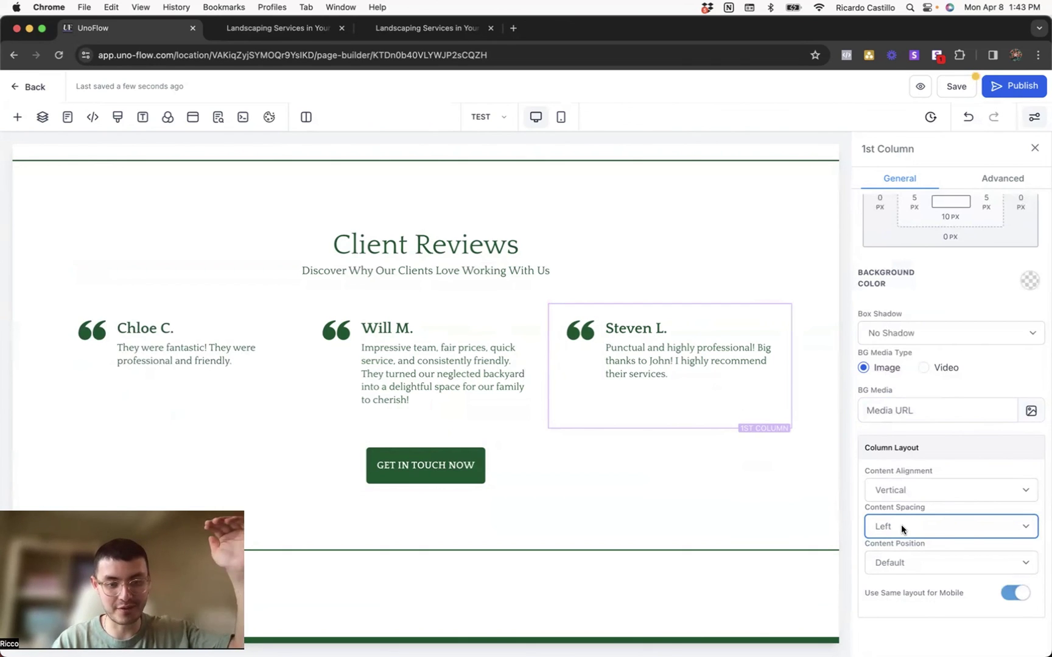
pyautogui.click(662, 243)
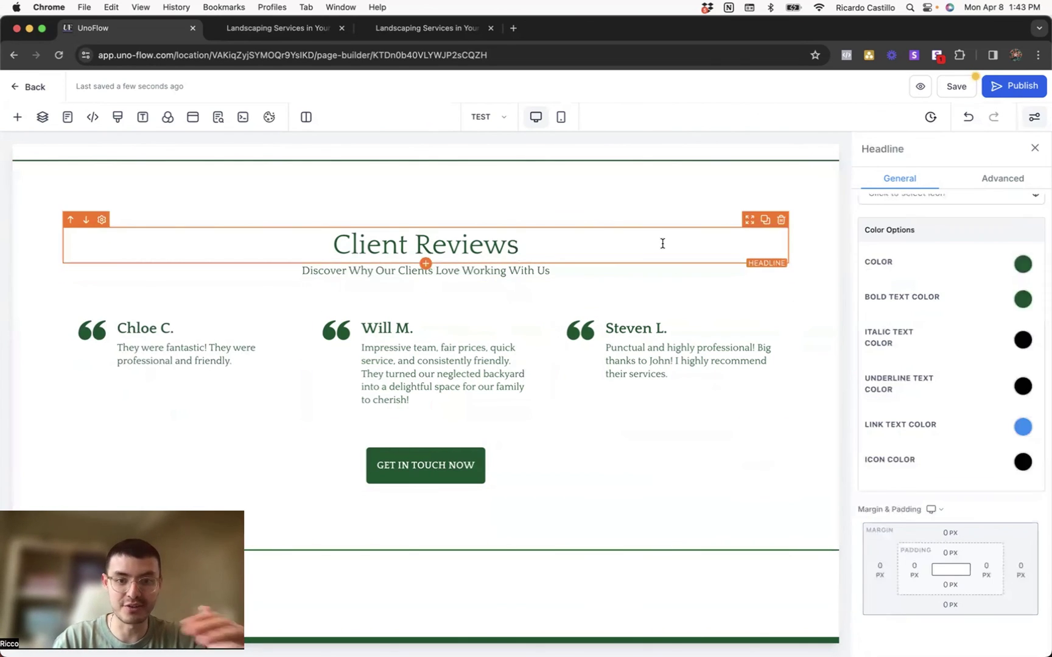
pyautogui.click(679, 185)
# Step: Compare the previews of the redesigned and original Services pages, examining the header, hero, intro section and service cards
pyautogui.click(274, 31)
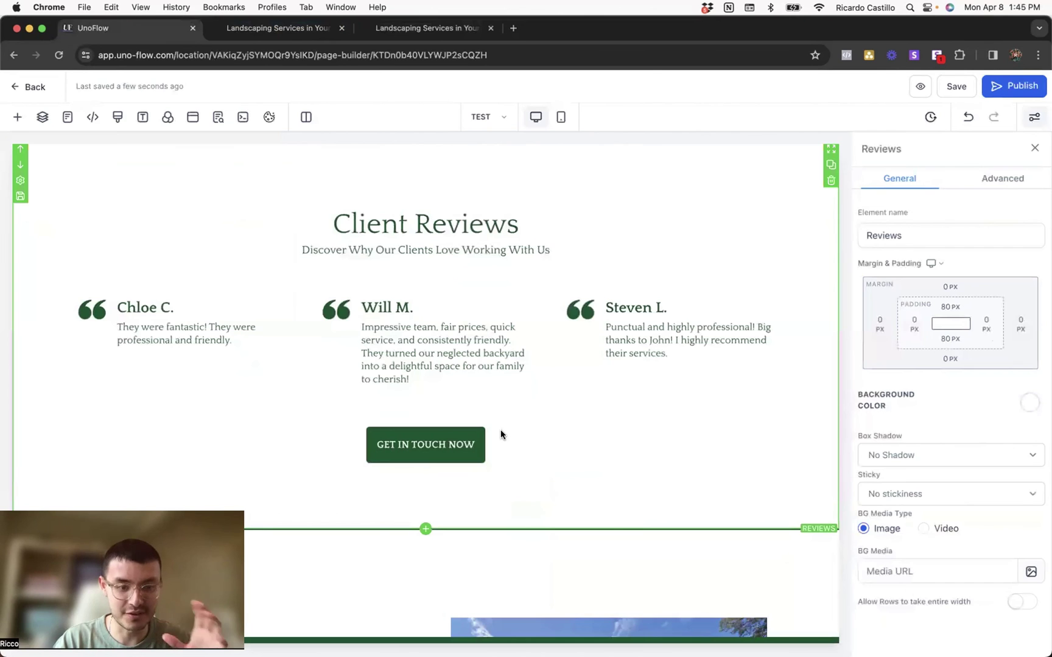
pyautogui.scroll(1, 501, 434)
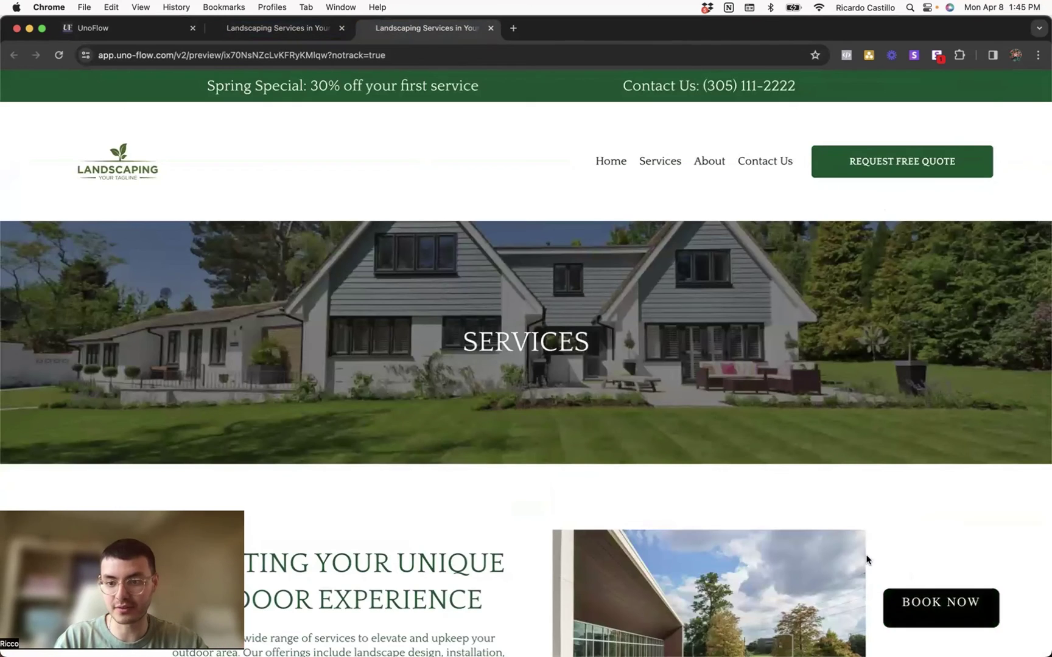
pyautogui.scroll(-5, 864, 560)
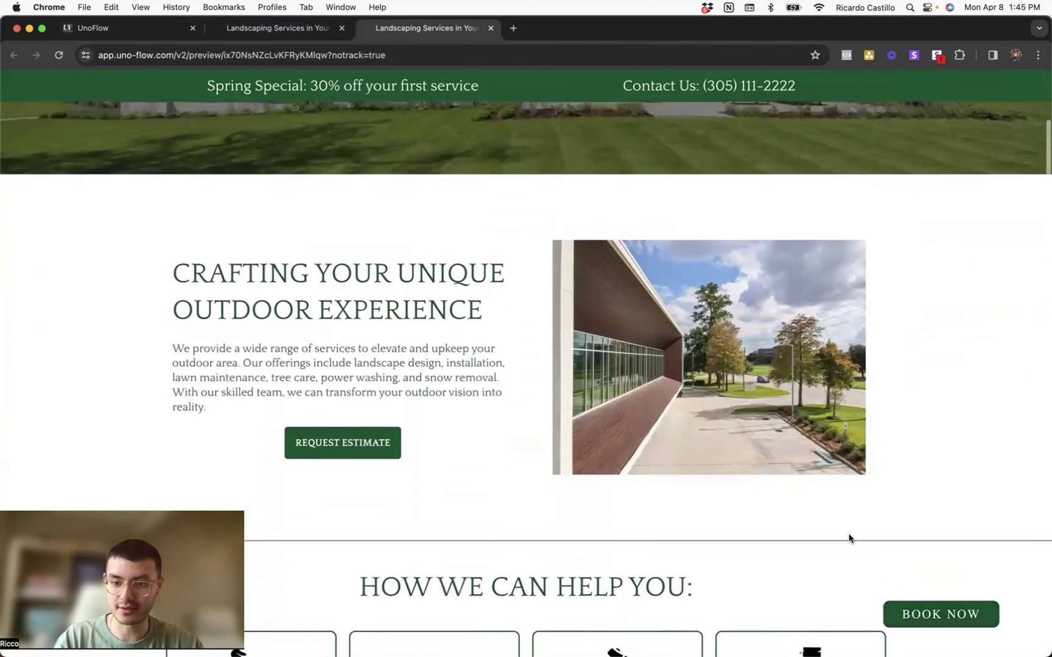
pyautogui.scroll(3, 850, 538)
pyautogui.scroll(2, 850, 537)
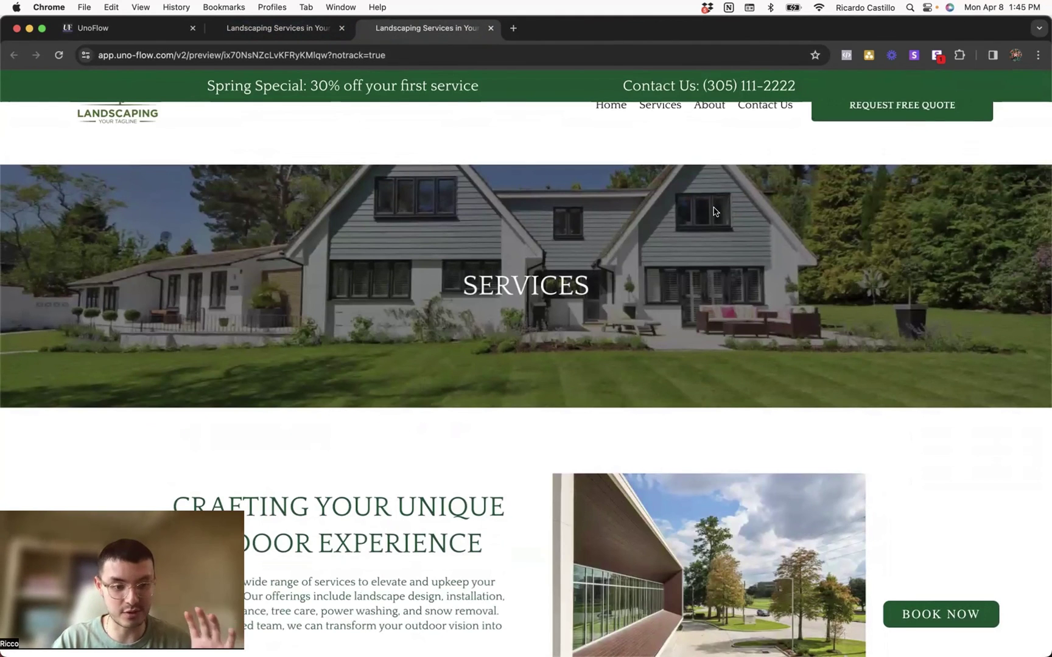
pyautogui.click(269, 33)
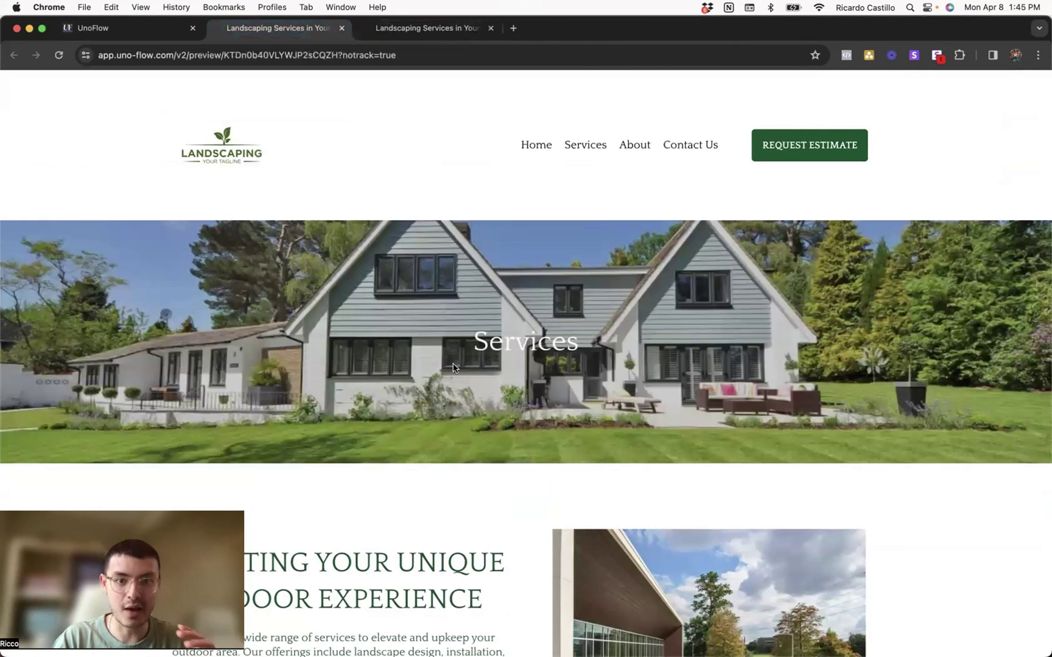
pyautogui.scroll(-8, 453, 368)
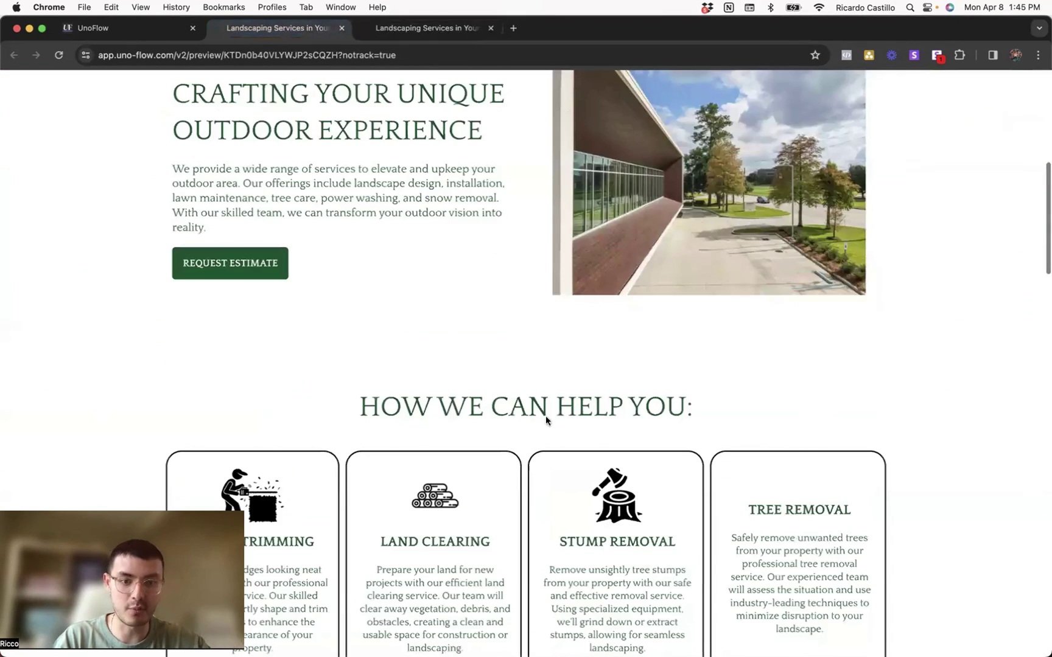
pyautogui.scroll(-3, 546, 419)
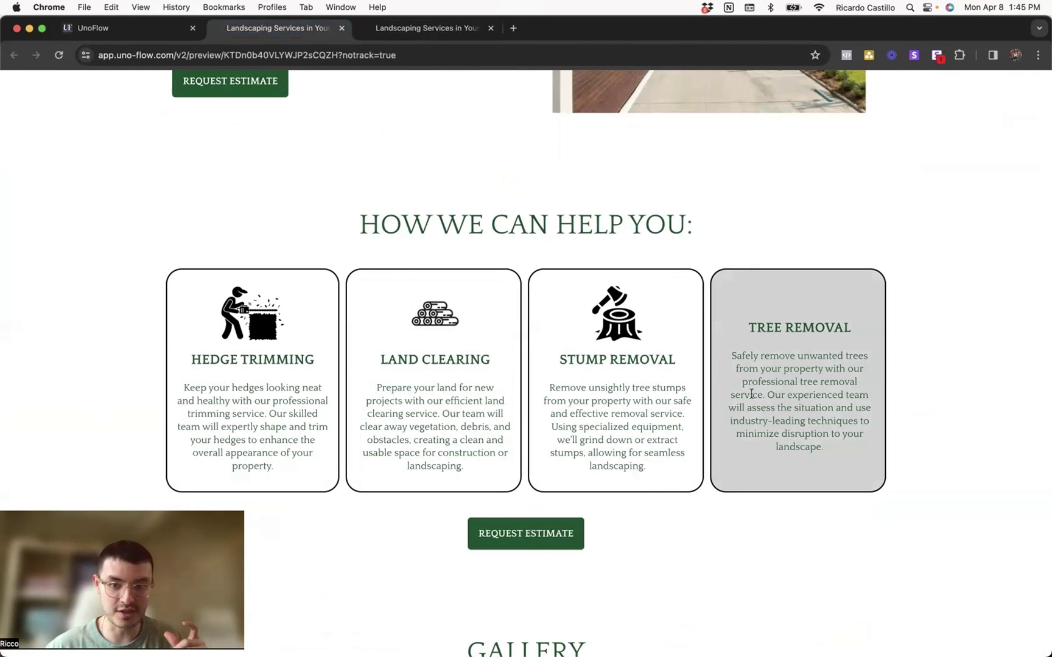
pyautogui.scroll(10, 433, 338)
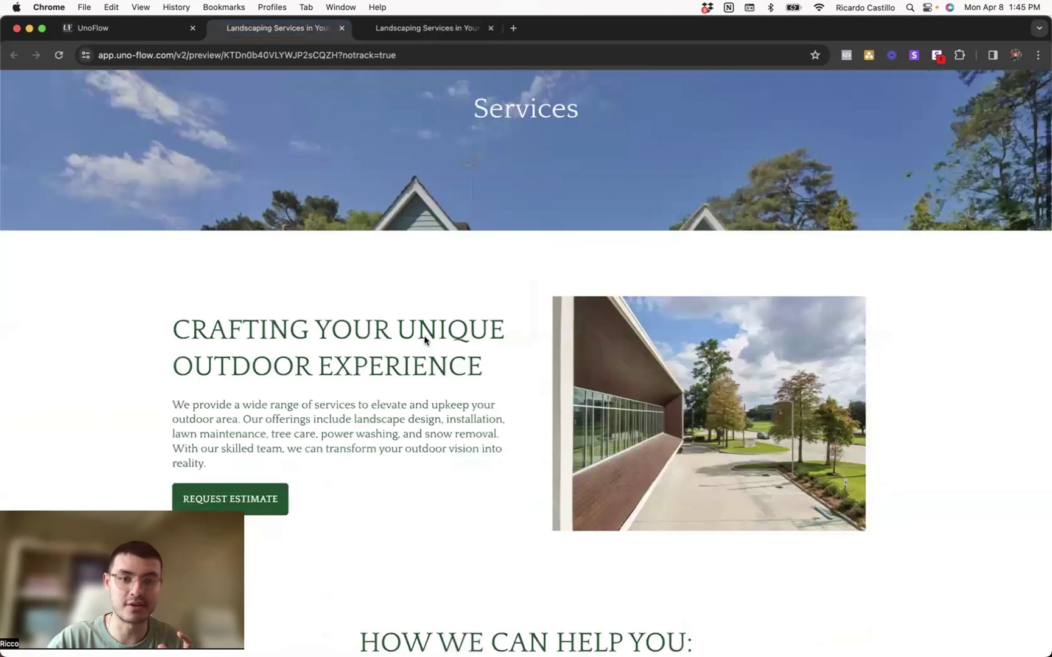
pyautogui.scroll(-2, 434, 338)
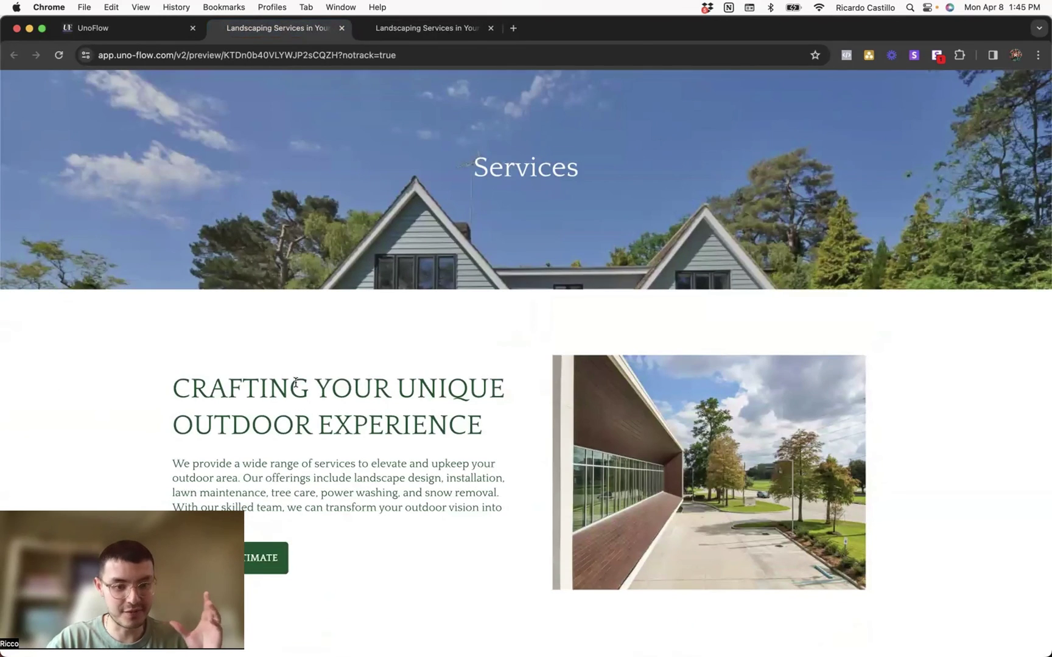
pyautogui.moveTo(295, 382); pyautogui.dragTo(449, 426)
pyautogui.scroll(3, 456, 389)
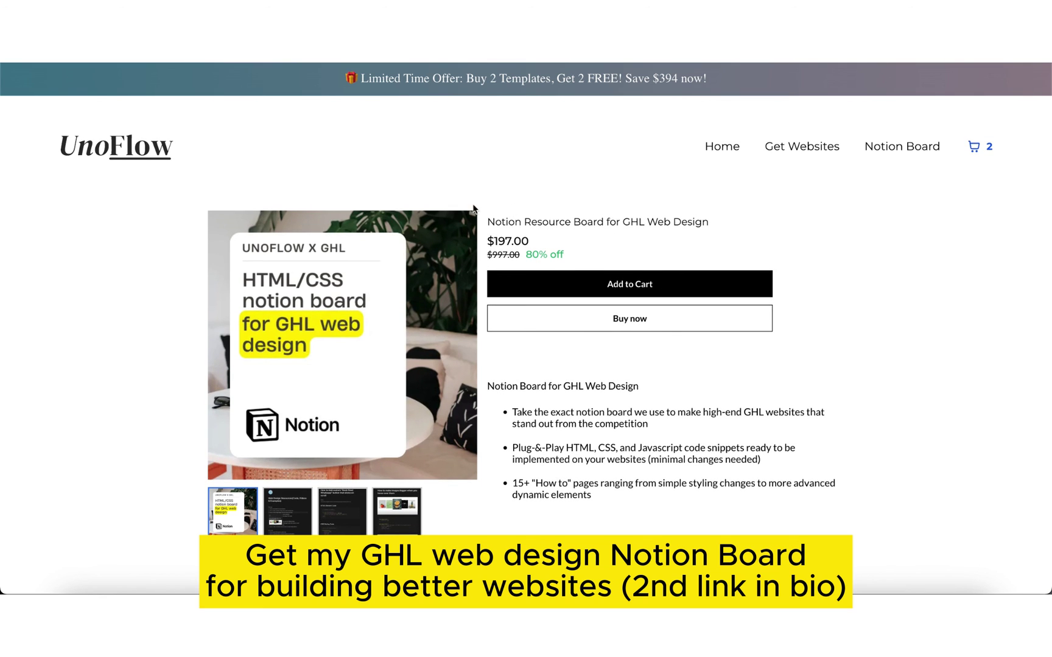
# Step: Switch to the Notion board and look through its list of GHL web design how-to resources
pyautogui.click(527, 323)
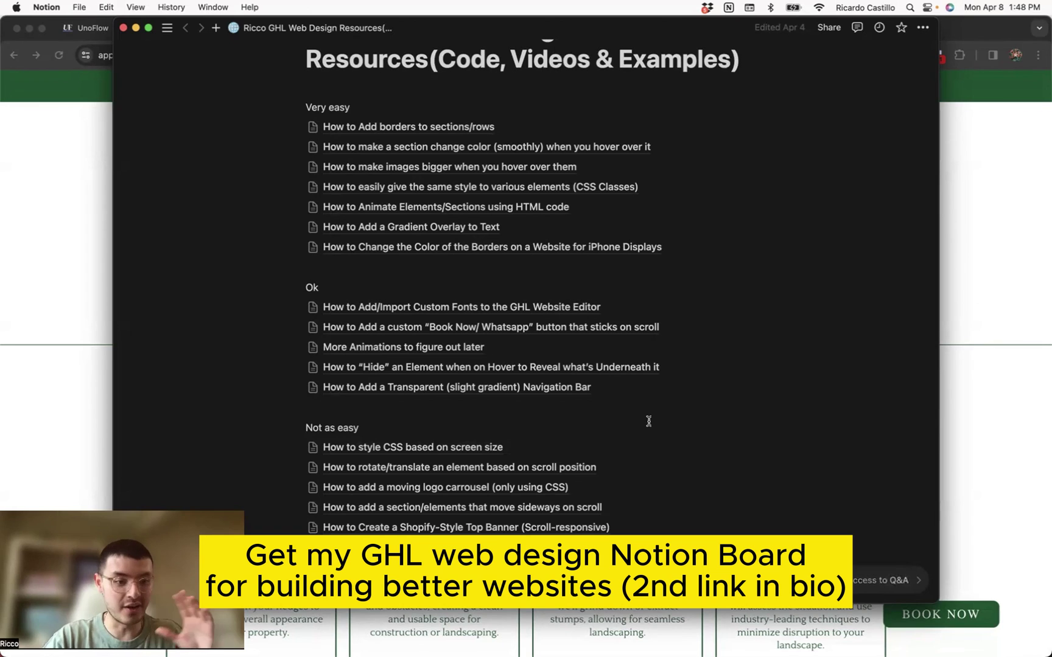
pyautogui.scroll(1, 648, 420)
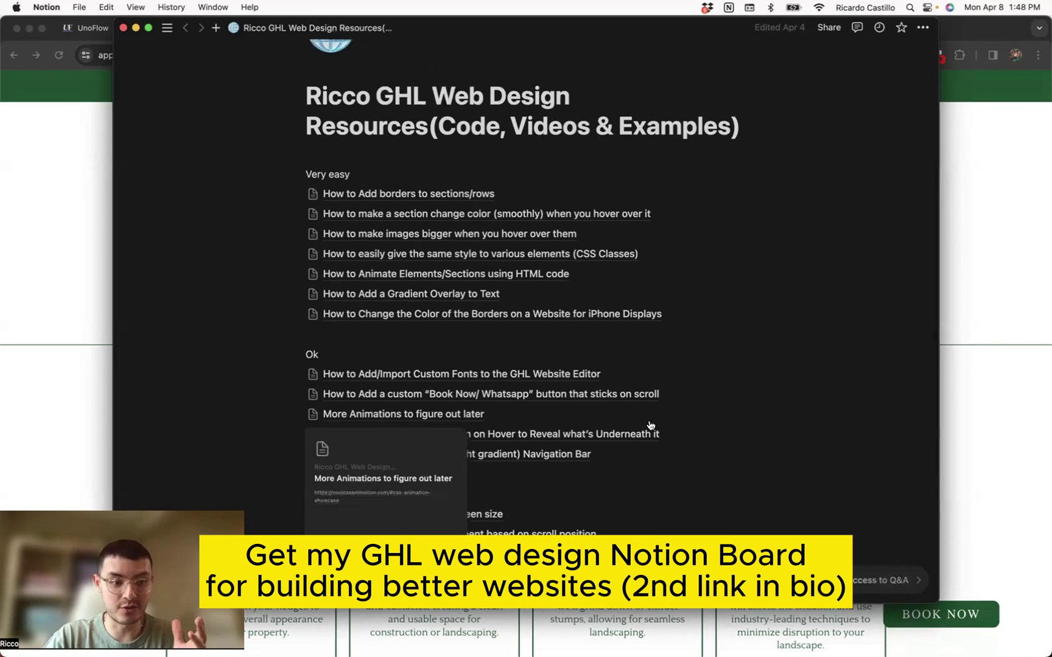